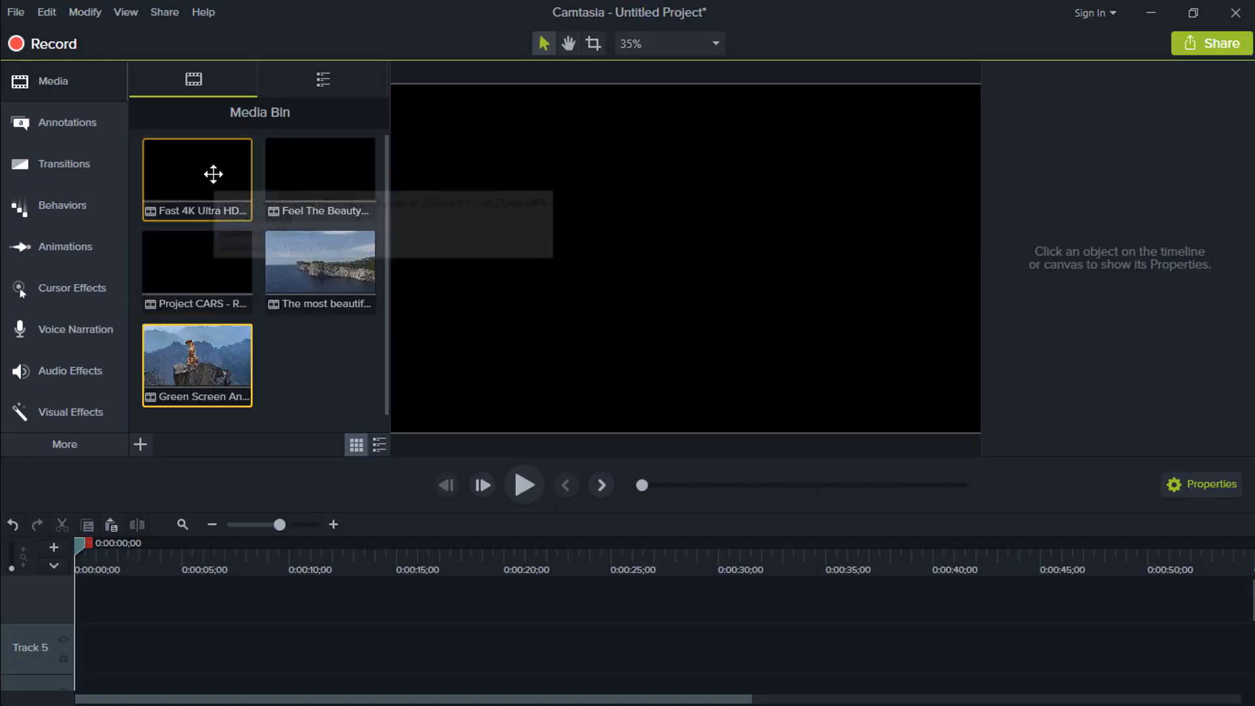
# - Place the Fast 4K Ultra HD clip on Track 1 and scale it up to fill the canvas
pyautogui.moveTo(214, 174); pyautogui.dragTo(108, 644)
pyautogui.click(128, 544)
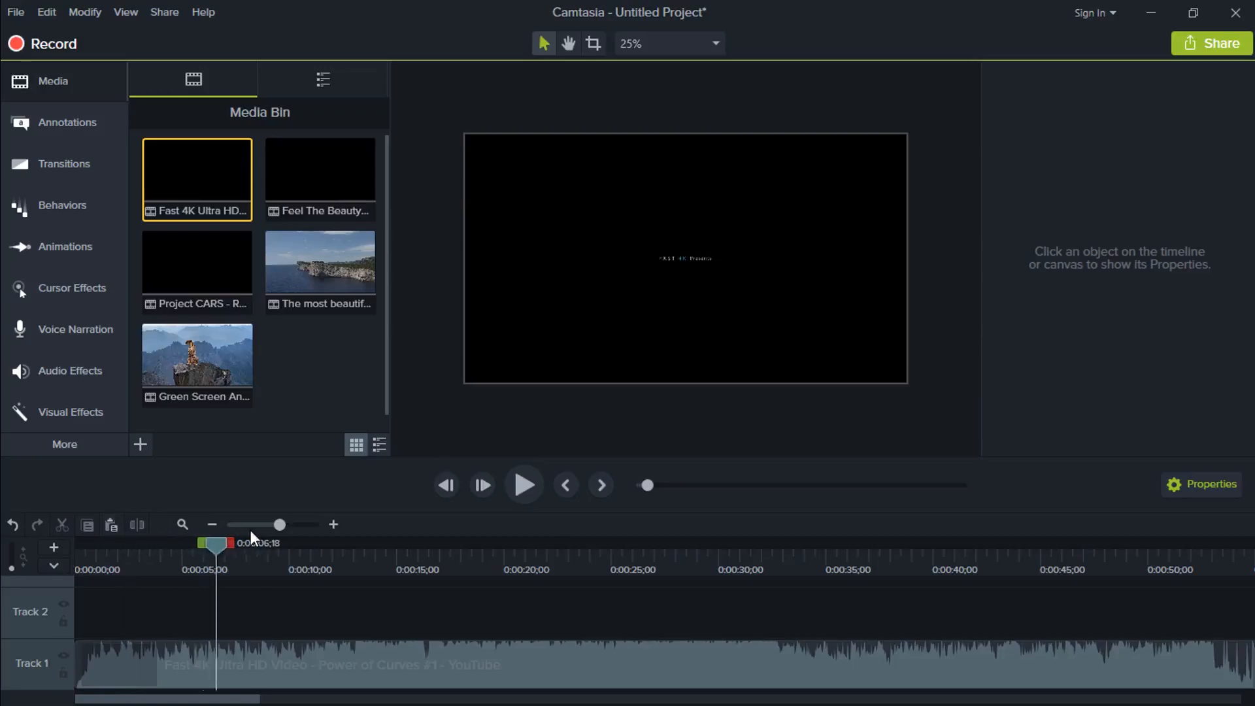
pyautogui.moveTo(250, 531); pyautogui.dragTo(683, 550)
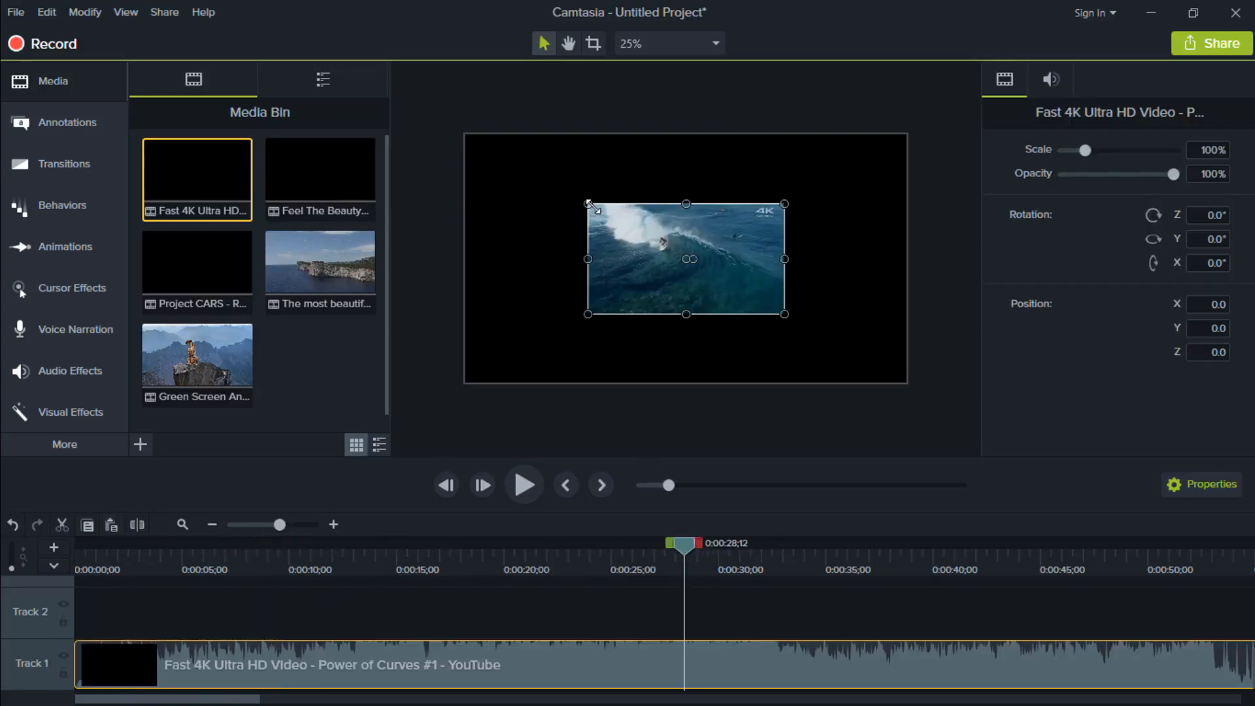
pyautogui.moveTo(590, 205); pyautogui.dragTo(464, 134)
pyautogui.moveTo(785, 315); pyautogui.dragTo(907, 382)
# - Split the clip at 0:00:28;12, delete the part before the cut, and shift the remainder earlier on Track 1
pyautogui.click(137, 525)
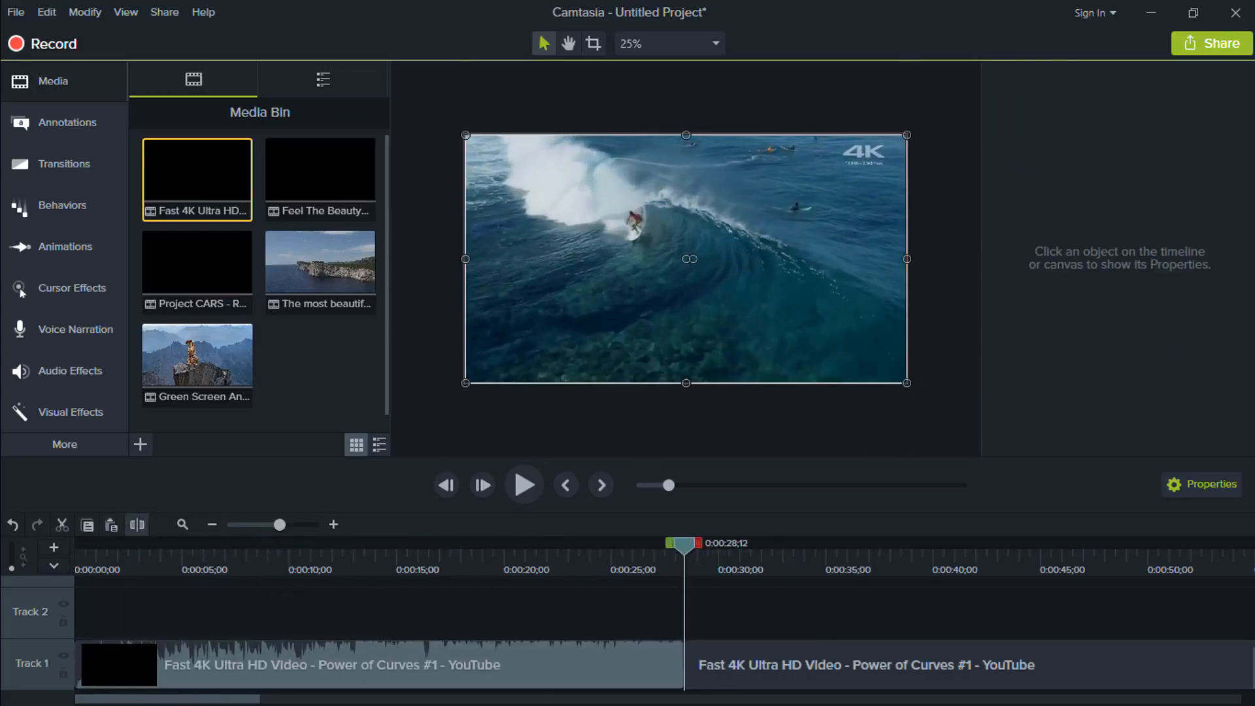
pyautogui.click(543, 680)
pyautogui.press('Delete')
pyautogui.moveTo(784, 674); pyautogui.dragTo(571, 687)
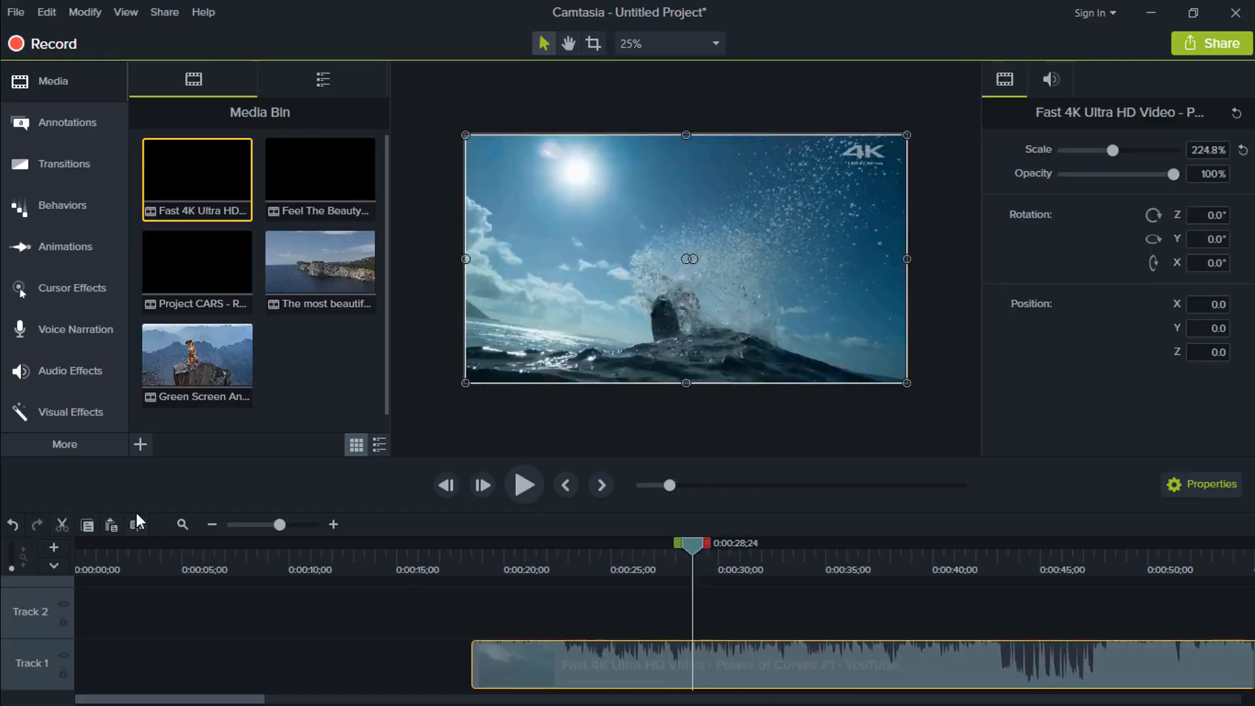
# - Split the shifted clip at 0:00:28;24 and at 0:03:14;06, isolating a short piece just before the last cut
pyautogui.click(136, 523)
pyautogui.moveTo(693, 546); pyautogui.dragTo(1201, 566)
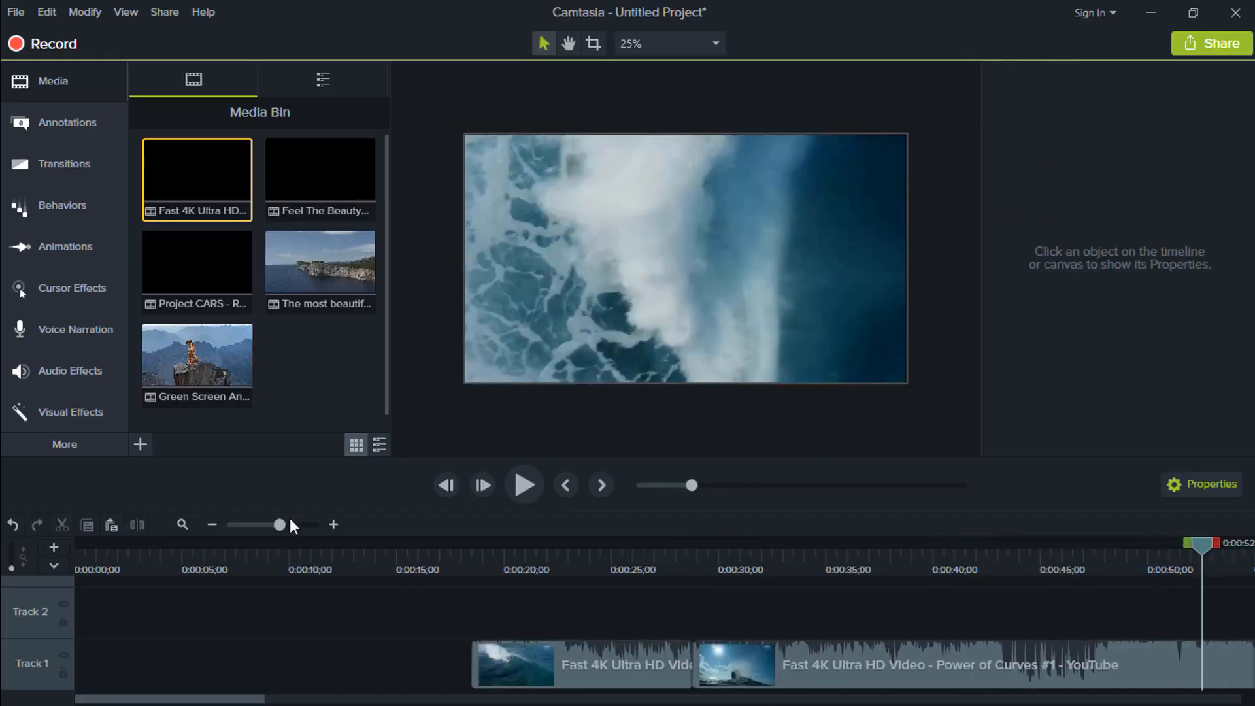
pyautogui.moveTo(281, 525); pyautogui.dragTo(616, 546)
pyautogui.click(137, 525)
# - Delete the end piece after 0:03:14;06 and the long middle piece, keeping the two short Fast 4K segments
pyautogui.click(748, 655)
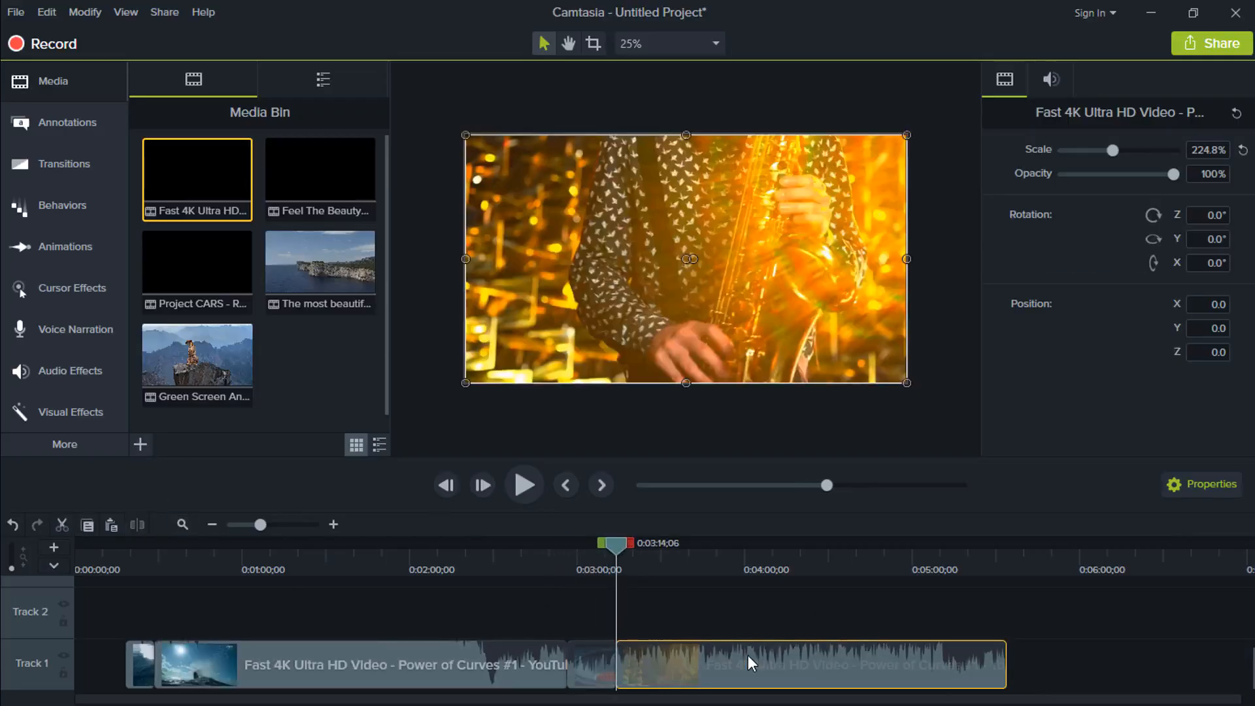
pyautogui.rightClick(748, 655)
pyautogui.click(775, 299)
pyautogui.rightClick(489, 642)
pyautogui.click(527, 332)
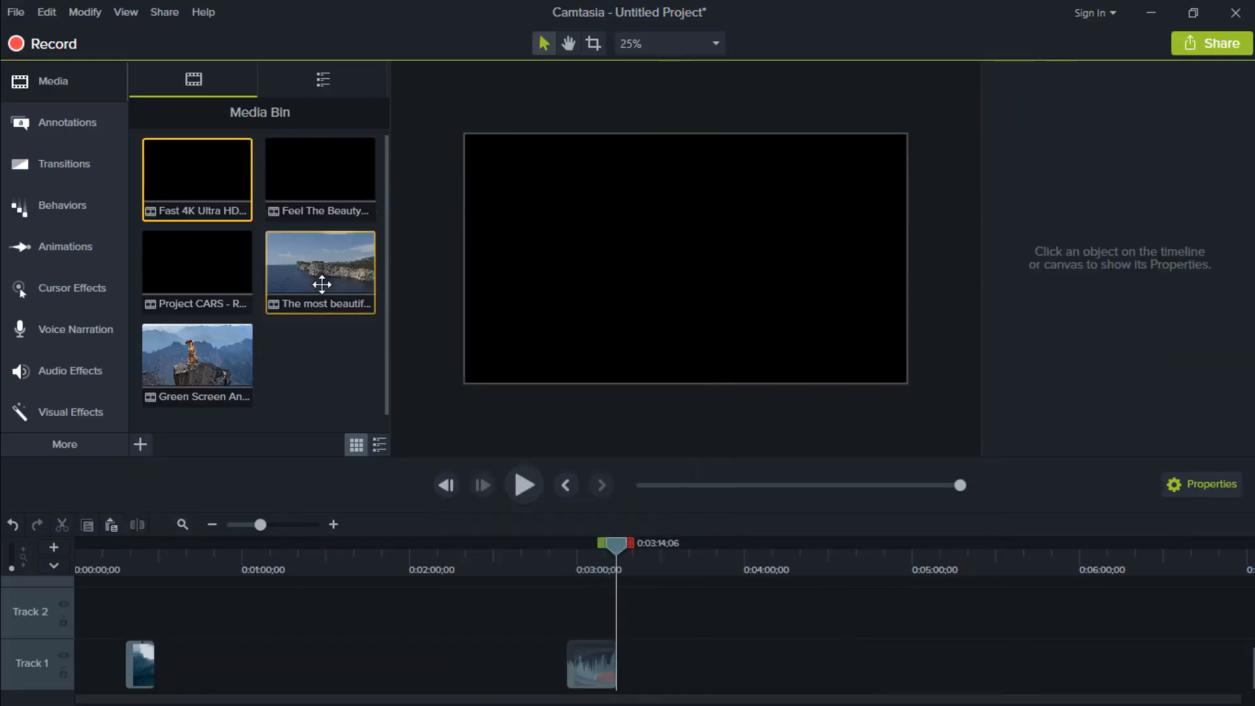
# - Add the Feel The Beauty clip to Track 2 and scale it up to fill the canvas
pyautogui.moveTo(320, 173); pyautogui.dragTo(295, 618)
pyautogui.click(590, 553)
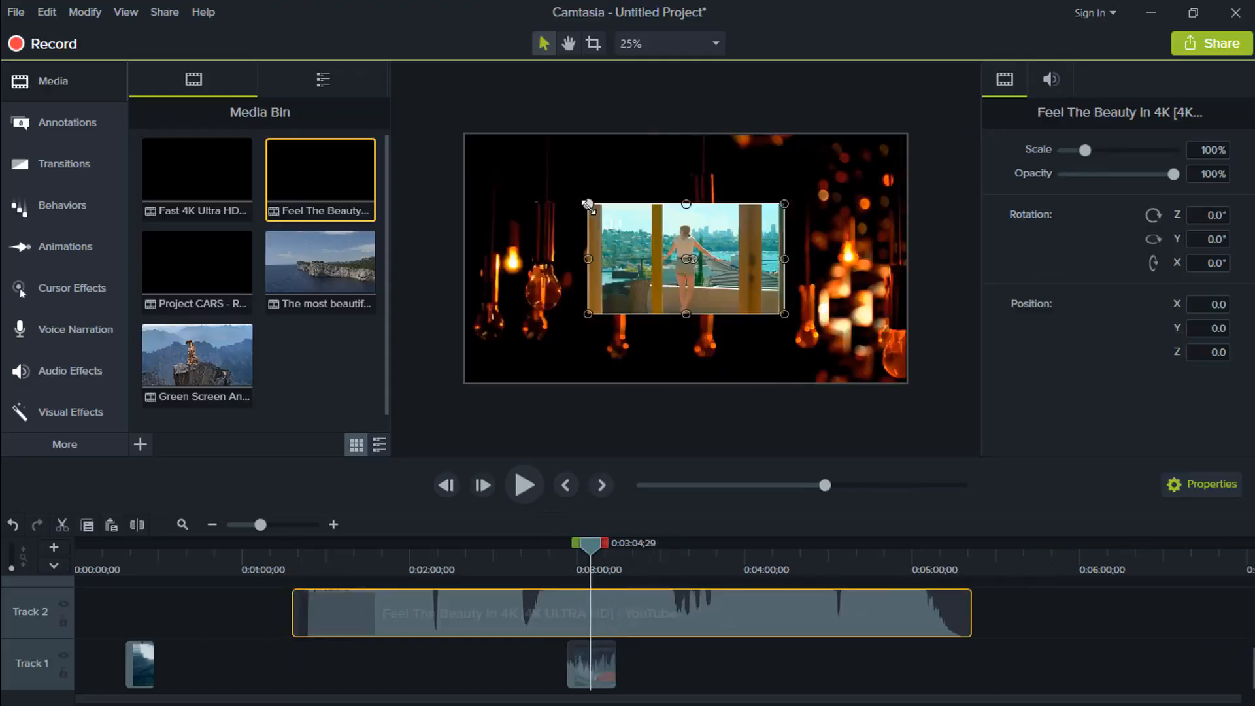
pyautogui.moveTo(586, 202); pyautogui.dragTo(465, 135)
pyautogui.click(799, 308)
pyautogui.click(778, 308)
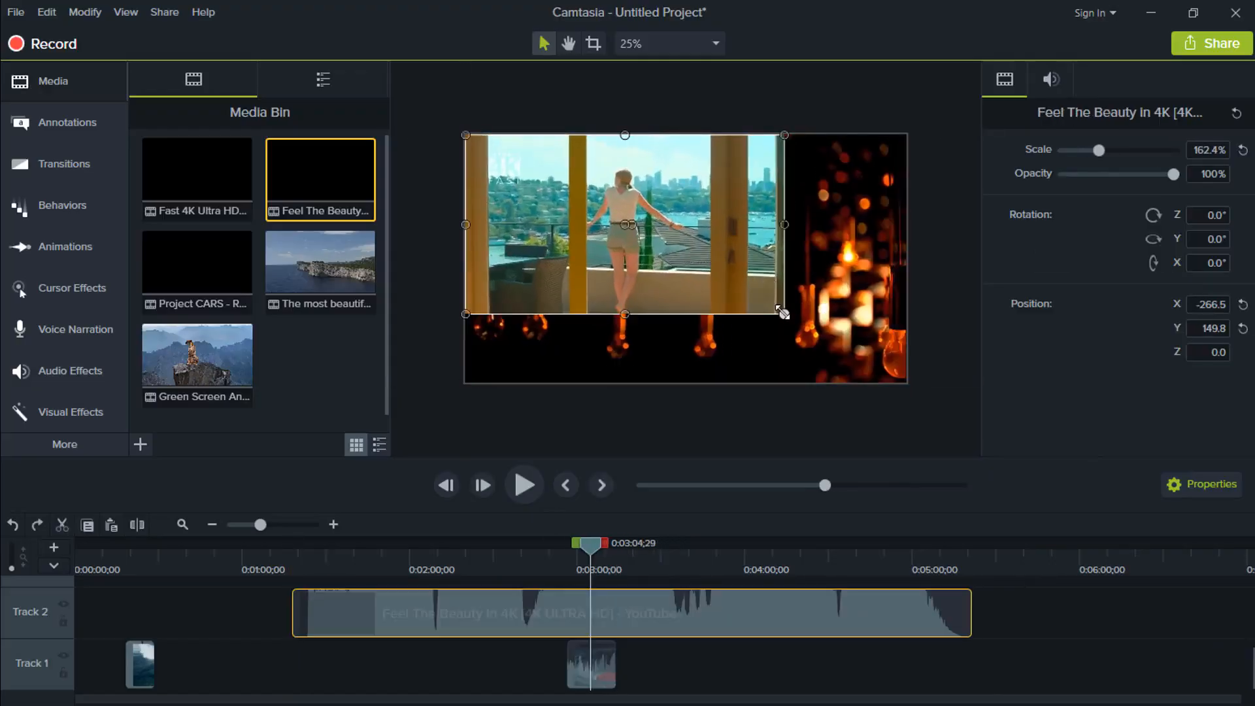
pyautogui.moveTo(784, 313); pyautogui.dragTo(907, 383)
# - Split the Feel The Beauty clip at two points and keep only the short segment starting at 0:02:05;00, deleting both outer parts
pyautogui.moveTo(590, 546); pyautogui.dragTo(427, 558)
pyautogui.click(136, 527)
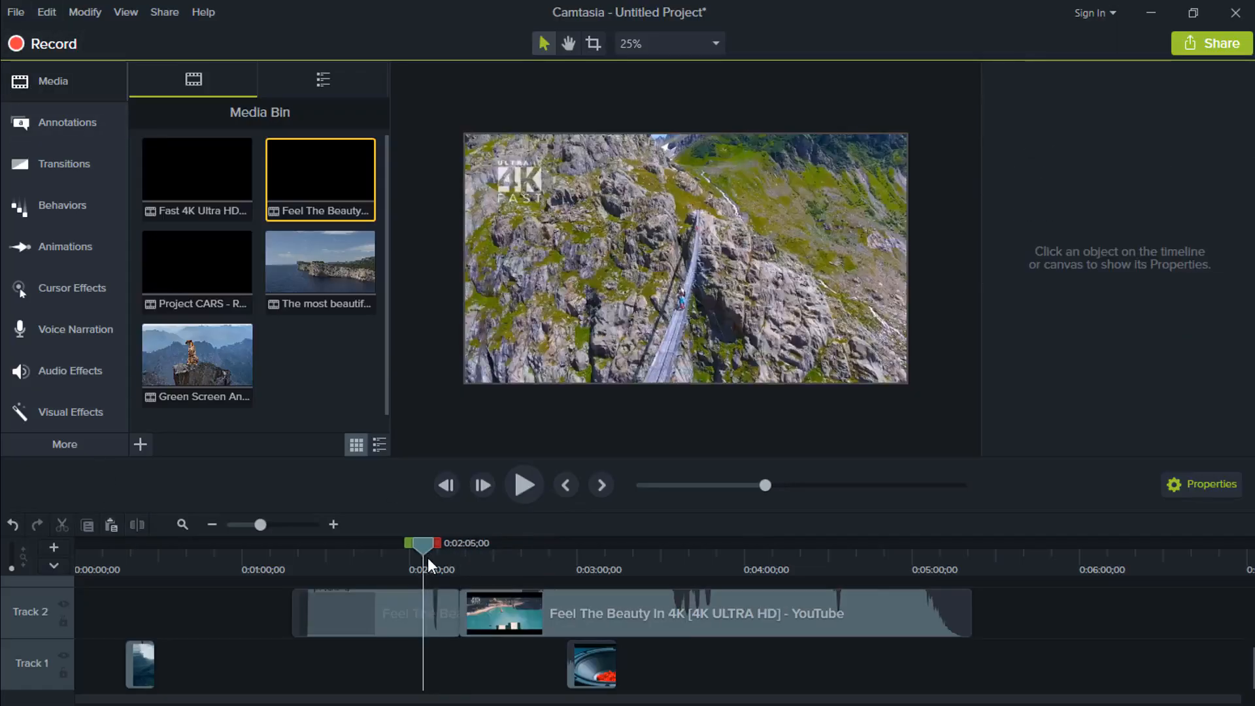
pyautogui.click(405, 615)
pyautogui.click(137, 524)
pyautogui.click(403, 623)
pyautogui.press('Delete')
pyautogui.click(555, 605)
pyautogui.press('Delete')
# - Add the Project CARS clip to Track 2 after the Feel The Beauty segment and scale it to fill the canvas
pyautogui.moveTo(196, 268); pyautogui.dragTo(582, 612)
pyautogui.moveTo(421, 542); pyautogui.dragTo(705, 546)
pyautogui.moveTo(603, 203); pyautogui.dragTo(520, 168)
pyautogui.moveTo(785, 314); pyautogui.dragTo(907, 384)
# - Split the Project CARS clip at 0:03:51;02, at 0:04:22;11, and once more between 0:04:22;11 and 0:05:00;00
pyautogui.moveTo(710, 545); pyautogui.dragTo(724, 595)
pyautogui.click(137, 525)
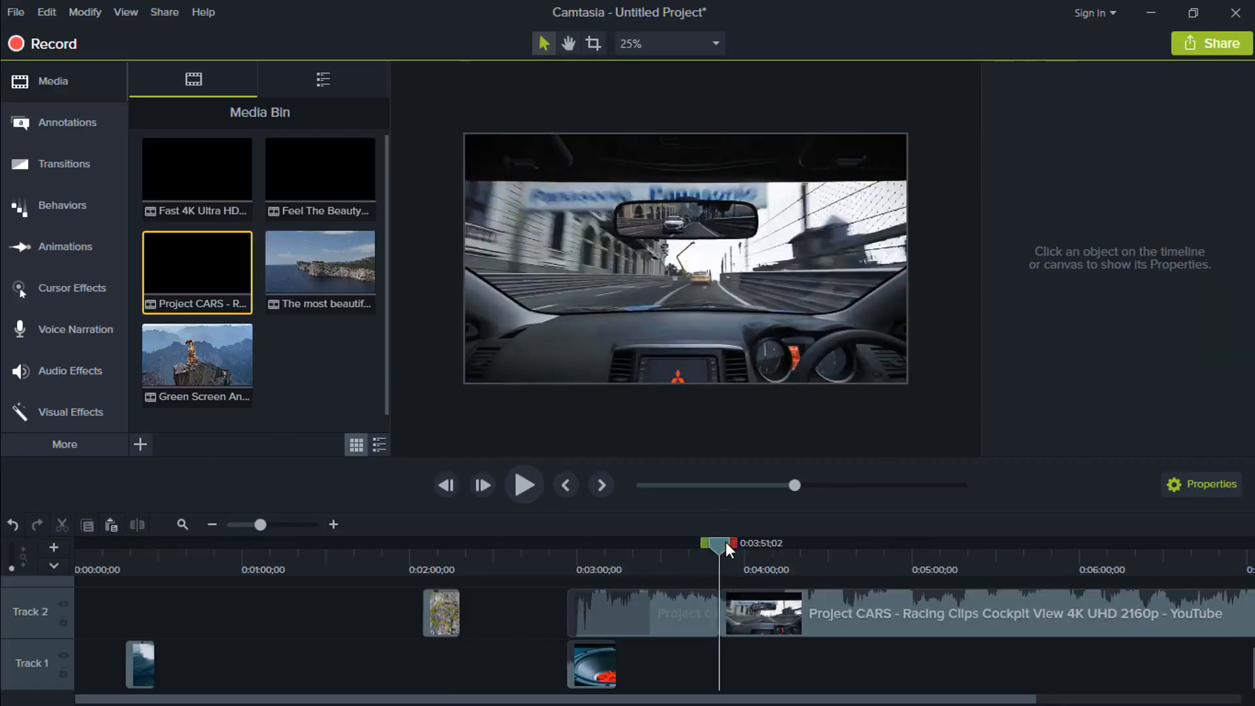
pyautogui.moveTo(723, 544); pyautogui.dragTo(806, 544)
pyautogui.click(861, 609)
pyautogui.click(136, 525)
pyautogui.click(786, 609)
pyautogui.click(136, 525)
# - Delete all Project CARS pieces except the short segment starting at 0:04:22;11
pyautogui.click(754, 610)
pyautogui.press('Delete')
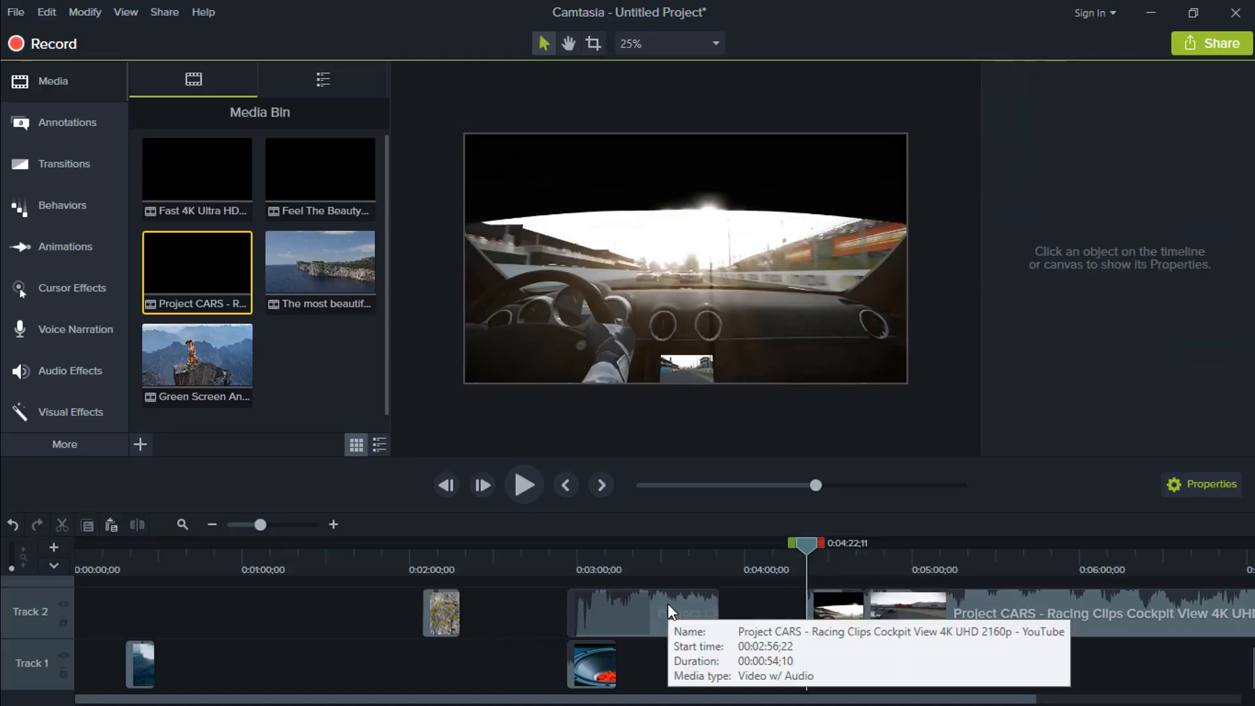
pyautogui.click(668, 610)
pyautogui.press('Delete')
pyautogui.click(948, 611)
pyautogui.press('Delete')
# - Line up the four remaining segments end to end on Track 1 from the timeline start, and return the playhead to 0:00:00;00
pyautogui.moveTo(130, 662); pyautogui.dragTo(50, 667)
pyautogui.moveTo(446, 614); pyautogui.dragTo(125, 665)
pyautogui.moveTo(592, 664); pyautogui.dragTo(163, 665)
pyautogui.moveTo(837, 612); pyautogui.dragTo(175, 644)
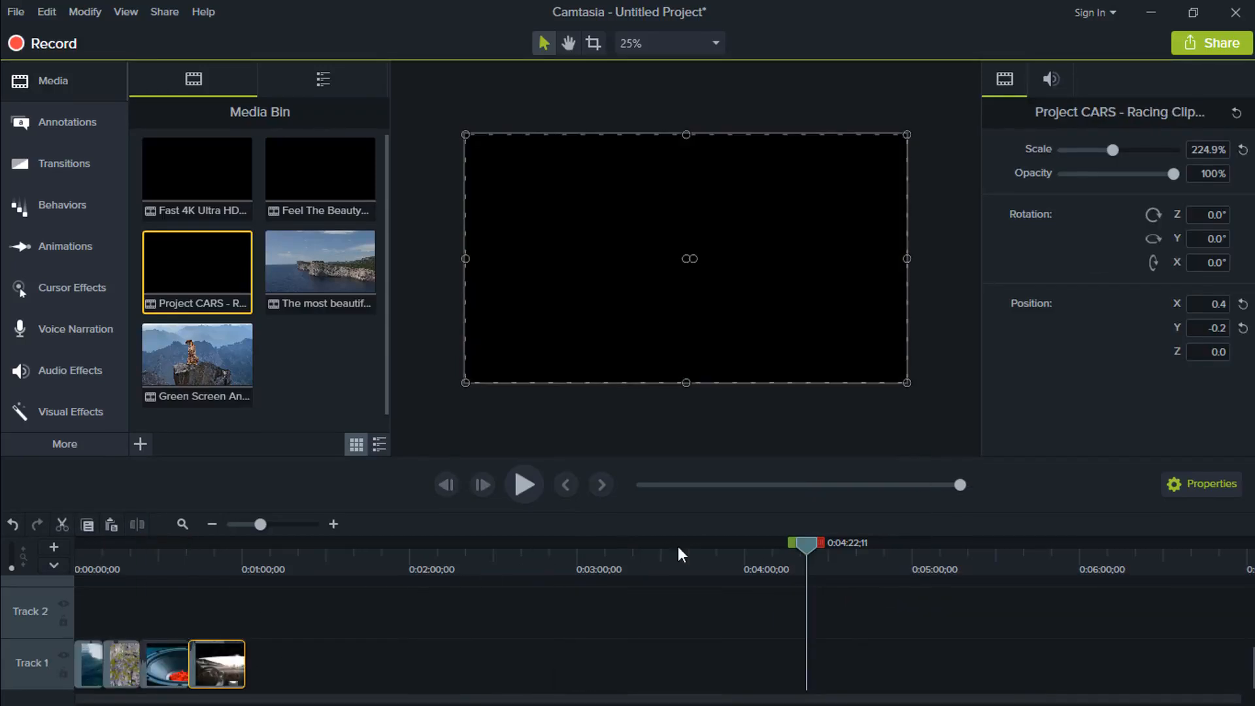
pyautogui.moveTo(750, 561); pyautogui.dragTo(7, 555)
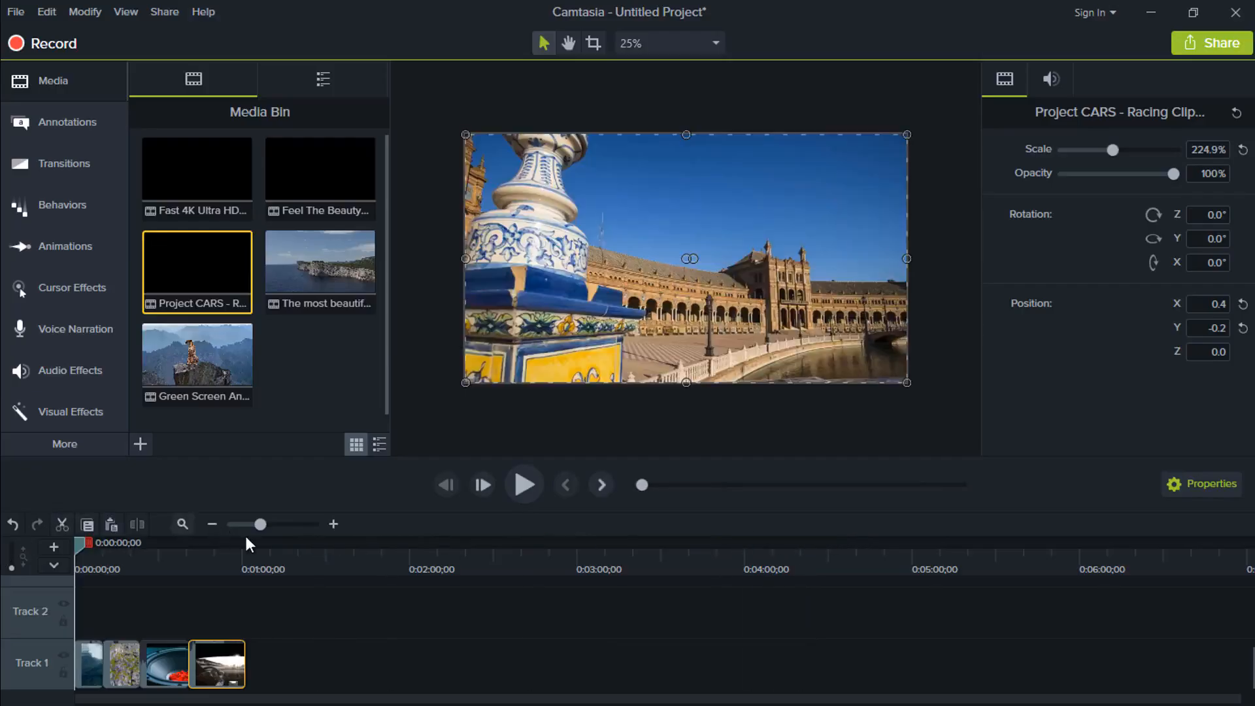
# - Separate the audio and video of all four clips on Track 1
pyautogui.moveTo(259, 524); pyautogui.dragTo(280, 522)
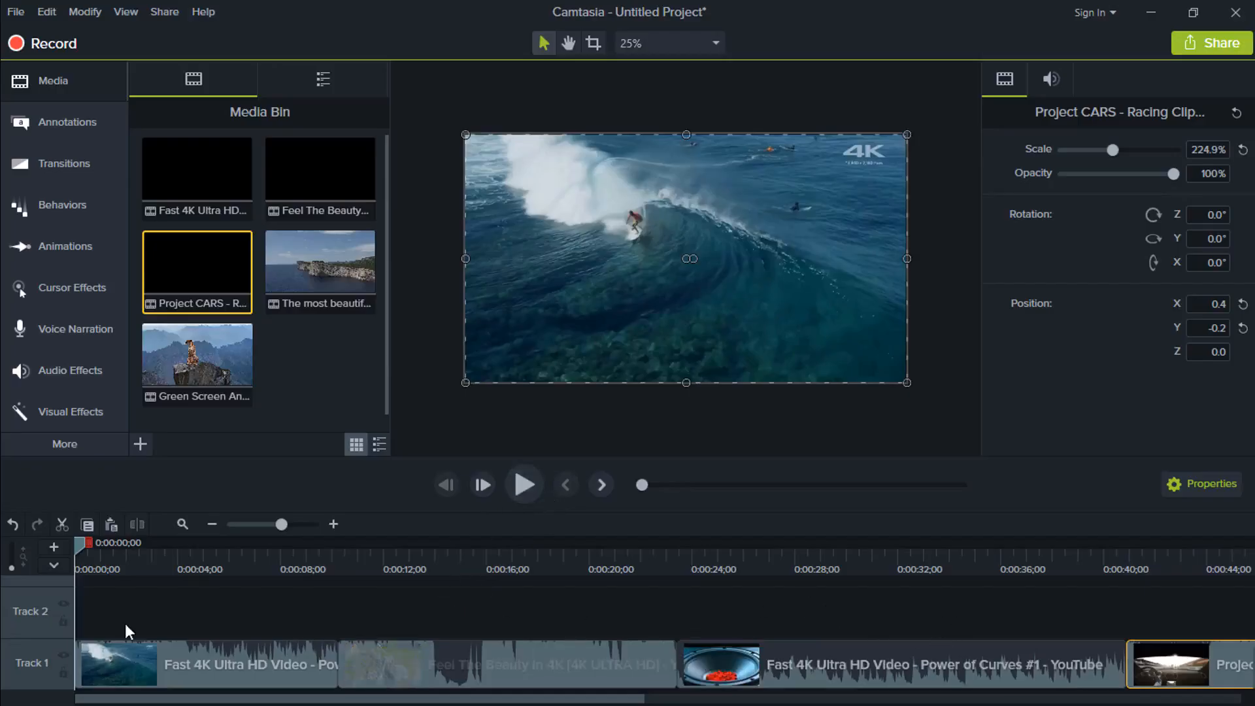
pyautogui.moveTo(279, 524); pyautogui.dragTo(274, 524)
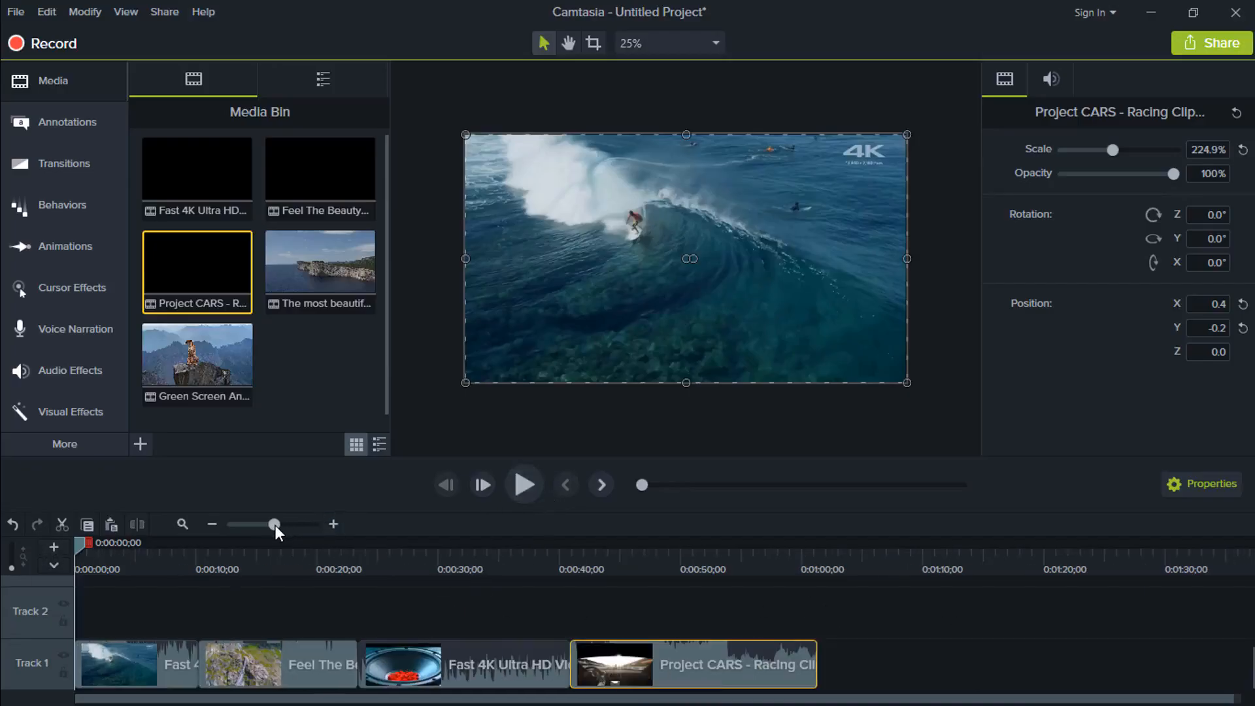
pyautogui.click(883, 668)
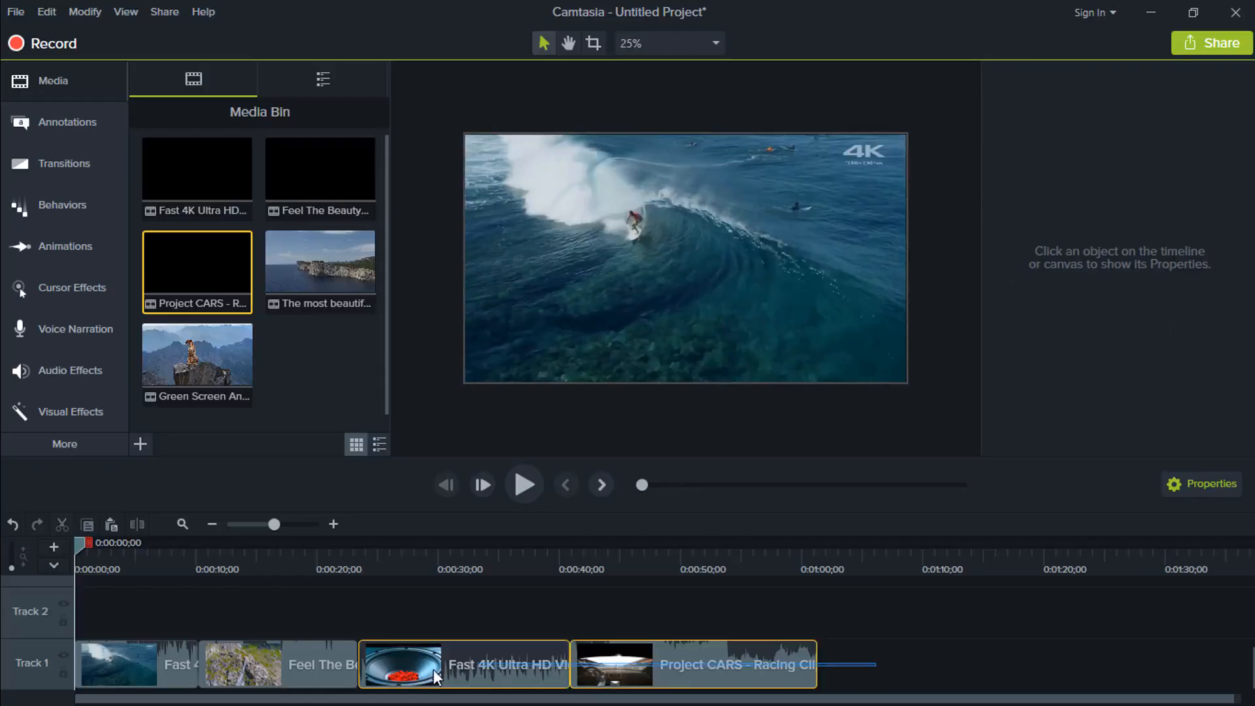
pyautogui.moveTo(209, 673); pyautogui.dragTo(156, 672)
pyautogui.rightClick(156, 672)
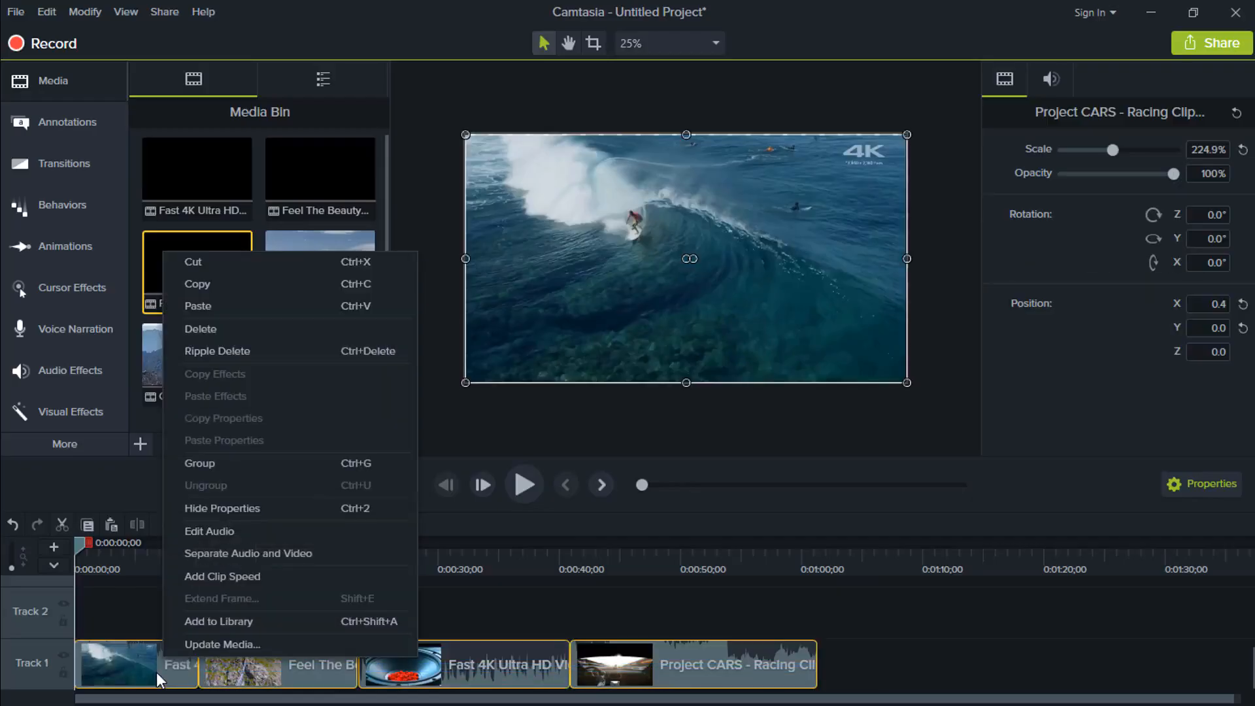
pyautogui.click(226, 554)
pyautogui.click(864, 606)
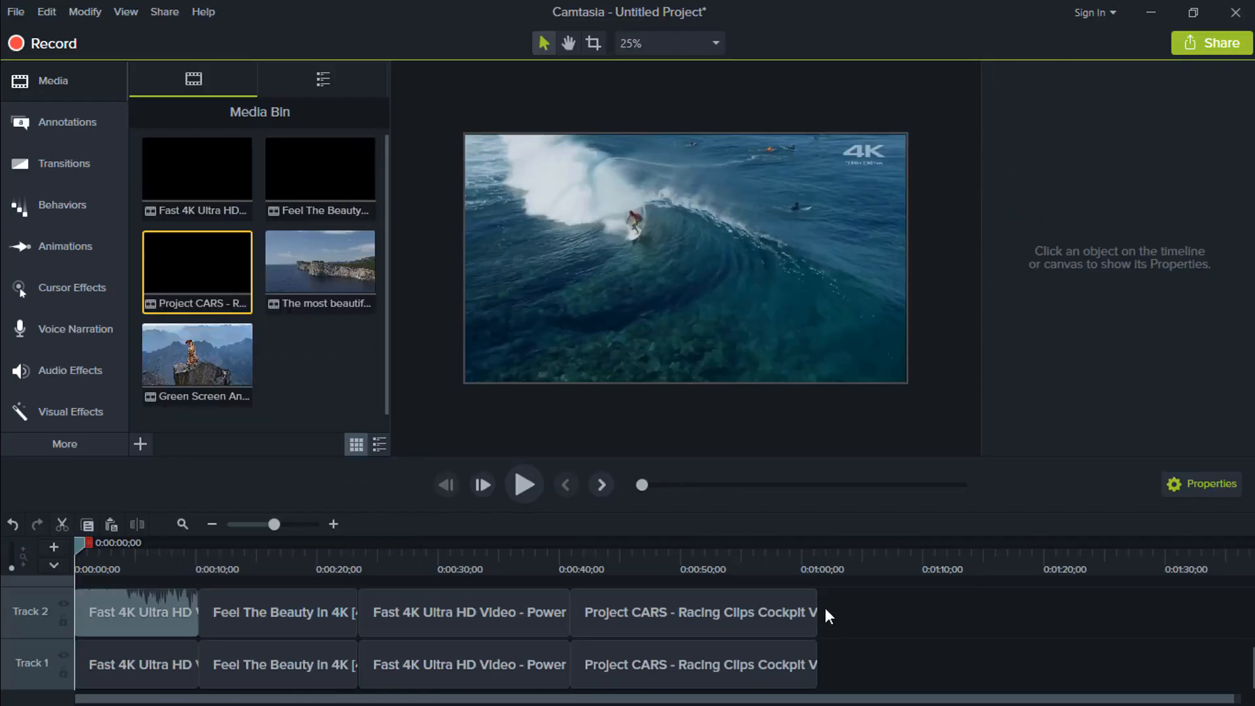
# - Delete all four separated audio clips from Track 2
pyautogui.click(238, 621)
pyautogui.rightClick(182, 608)
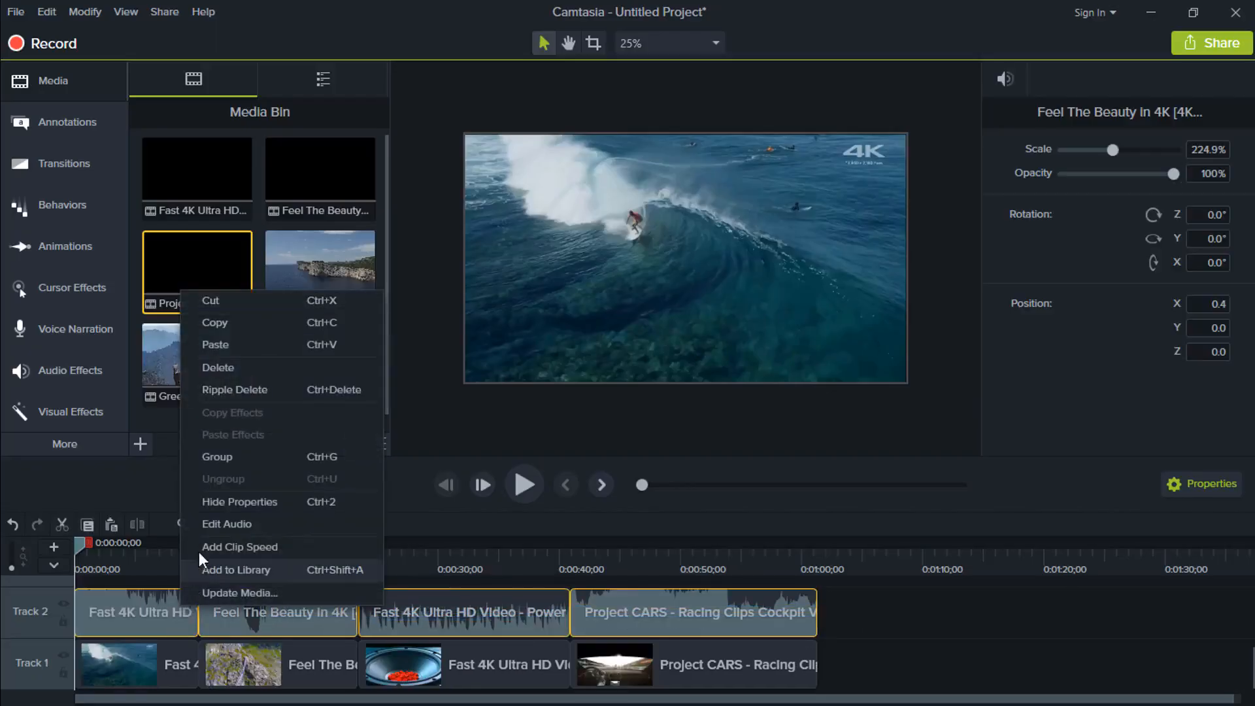
pyautogui.click(242, 365)
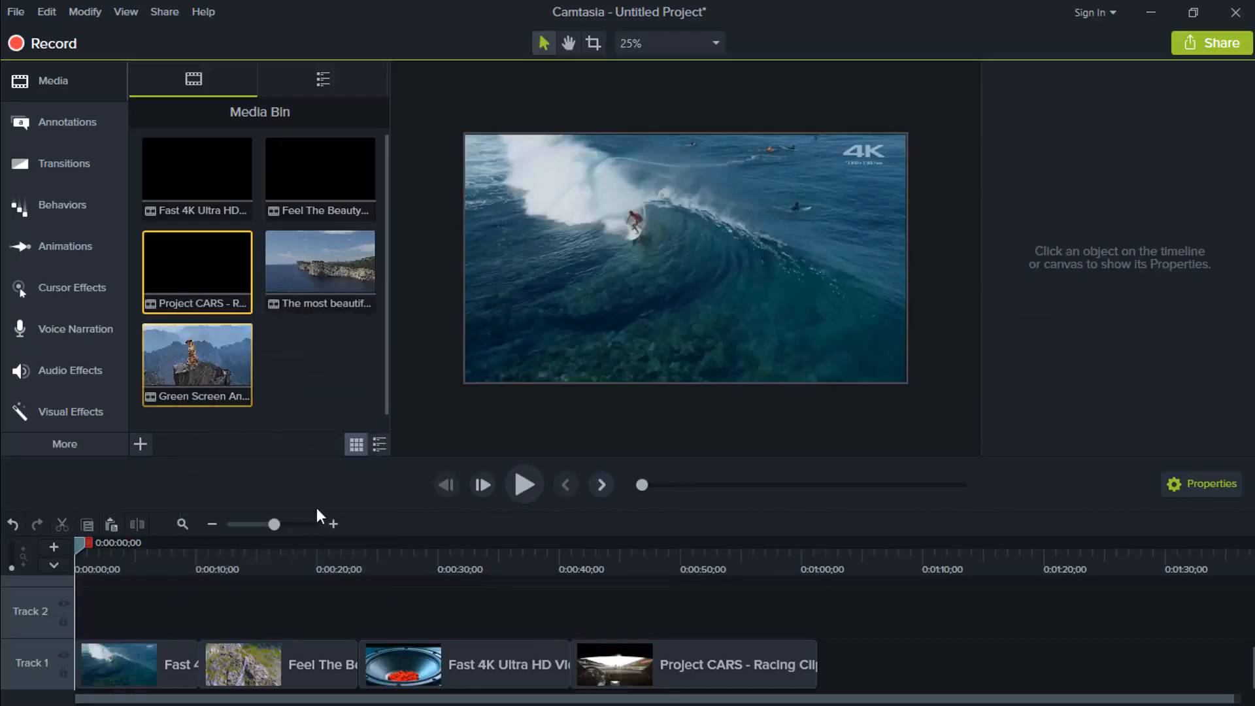
# - Preview the sequence from the start through the first cut and show the available visual effects
pyautogui.click(526, 486)
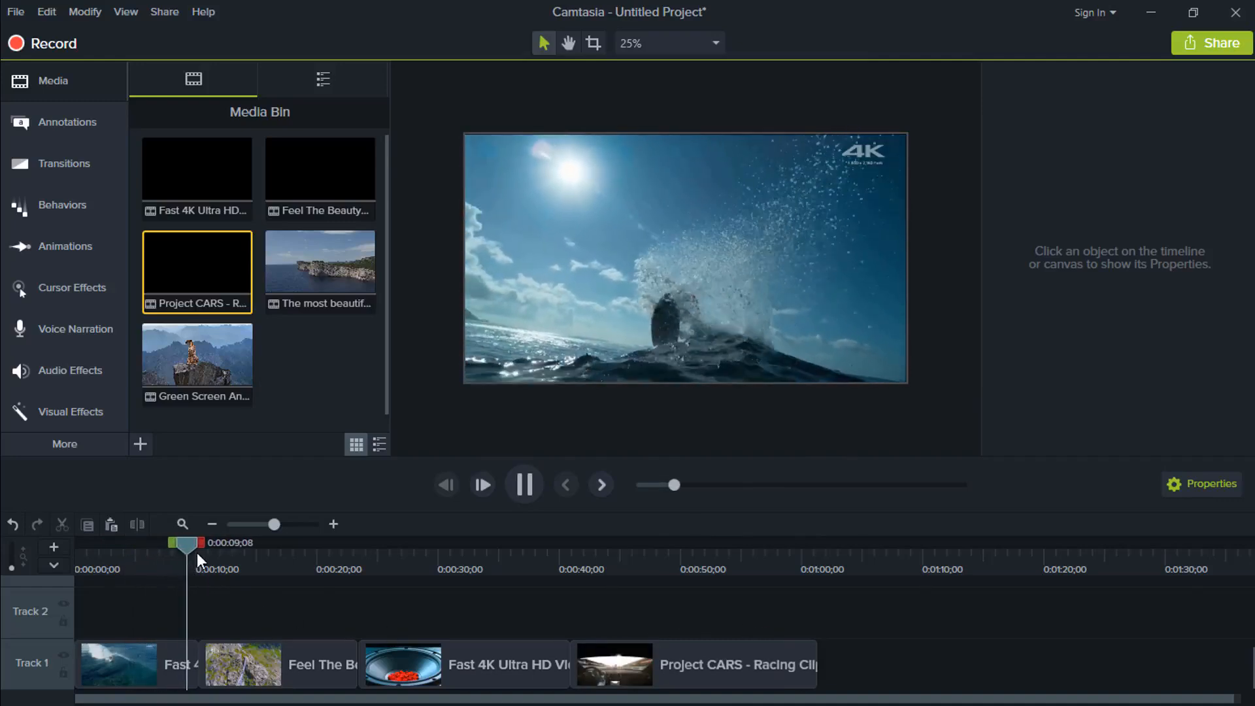
pyautogui.moveTo(198, 552); pyautogui.dragTo(201, 543)
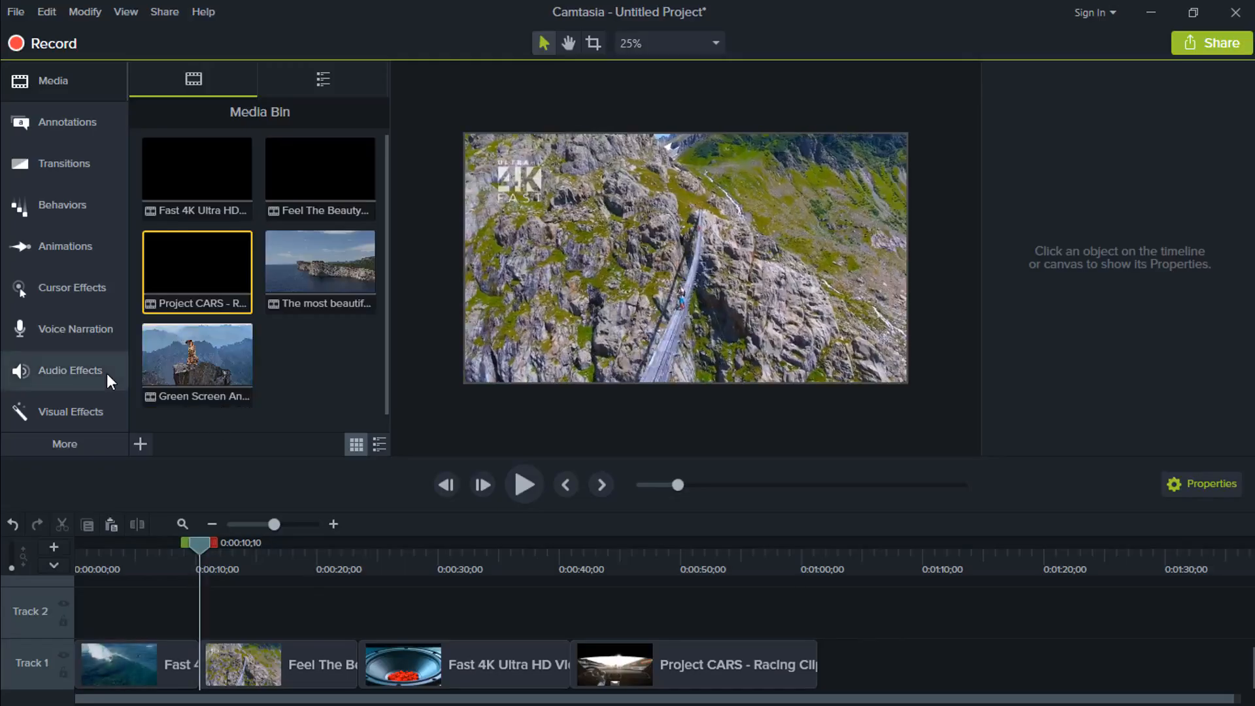
pyautogui.click(86, 406)
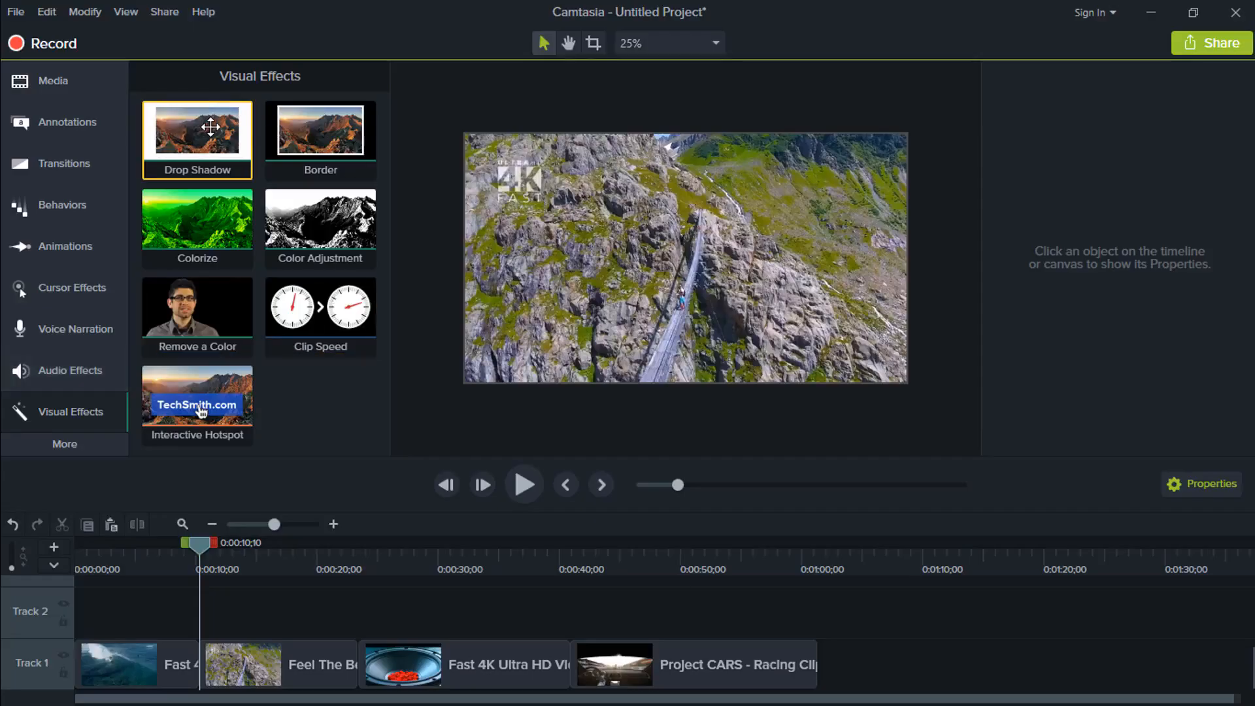
# - Move the Feel The Beauty clip to Track 2 over the surfing clip and shrink it to 74.9% in the canvas's upper-right corner
pyautogui.moveTo(276, 661); pyautogui.dragTo(190, 629)
pyautogui.click(111, 563)
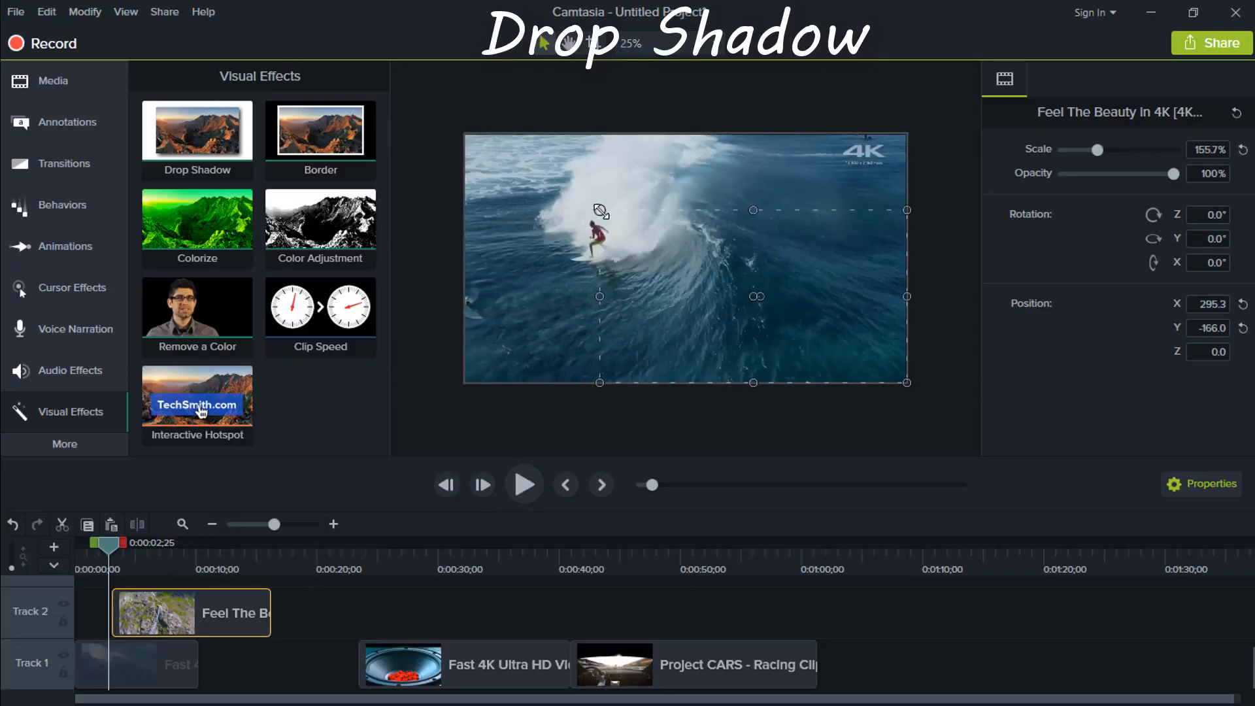
pyautogui.click(133, 554)
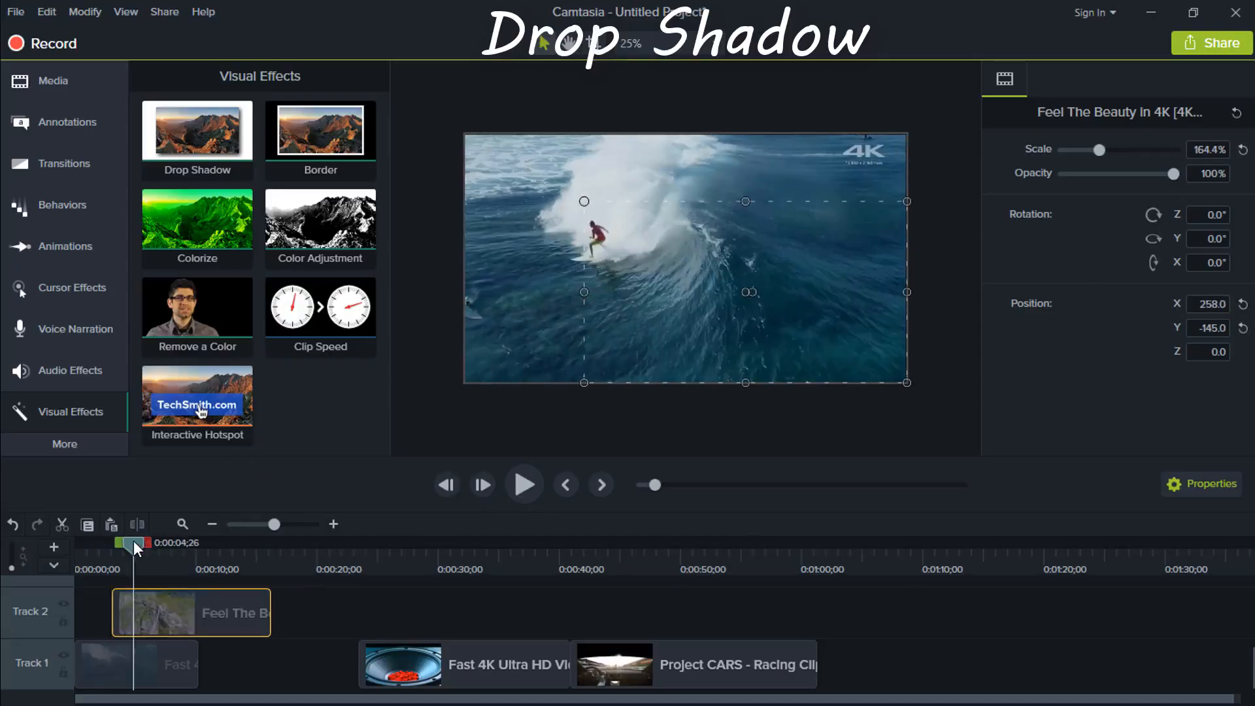
pyautogui.moveTo(805, 260); pyautogui.dragTo(746, 236)
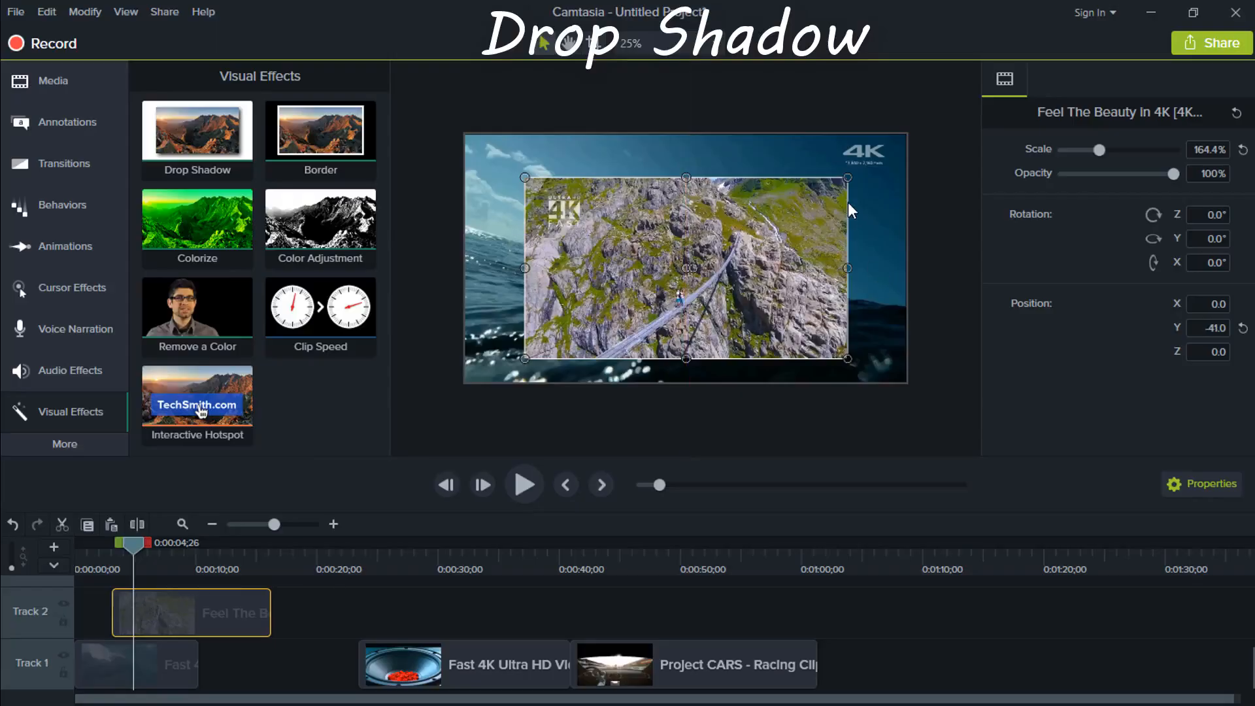
pyautogui.moveTo(848, 177); pyautogui.dragTo(884, 154)
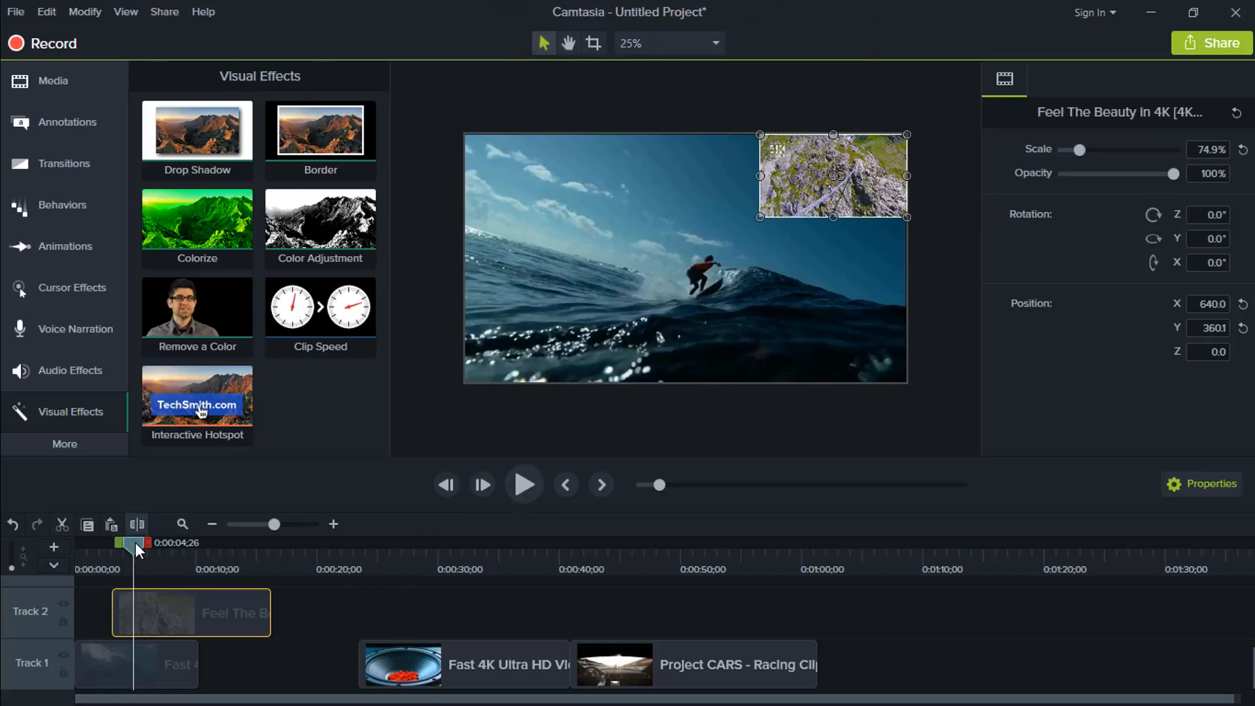
# - Play back the start of the timeline to check the small overlay clip over the surfing footage
pyautogui.moveTo(136, 542); pyautogui.dragTo(89, 560)
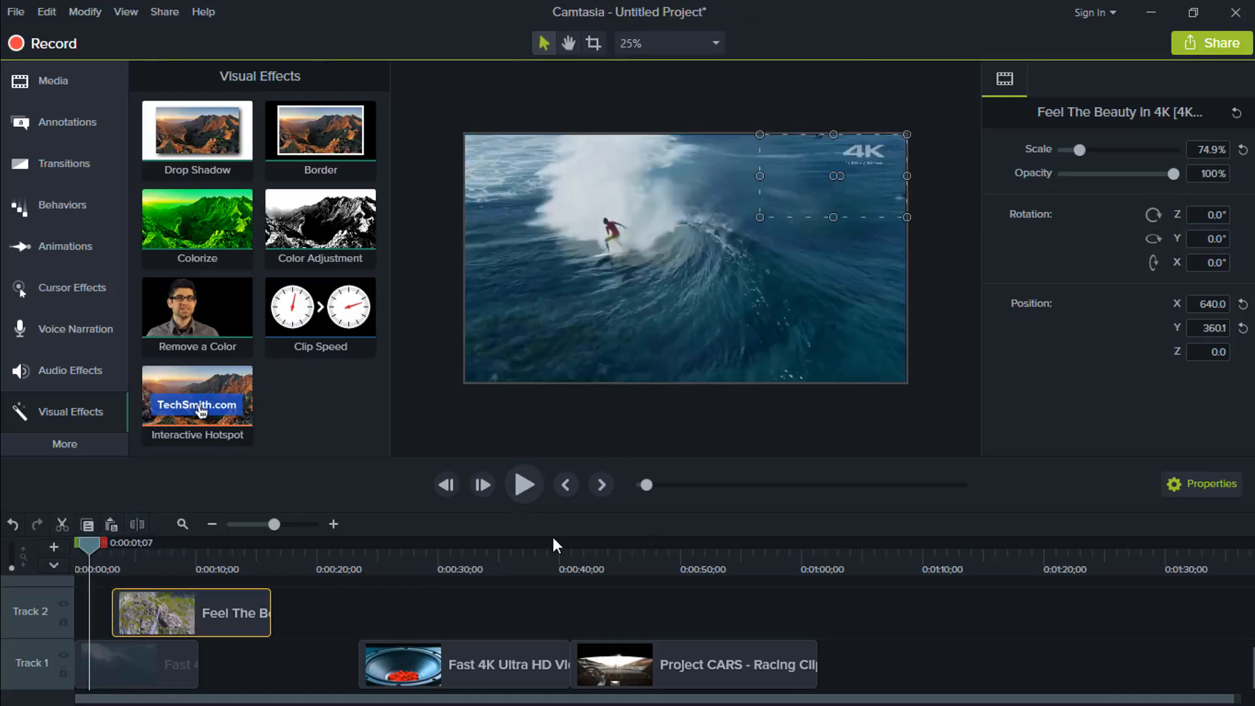
pyautogui.click(530, 485)
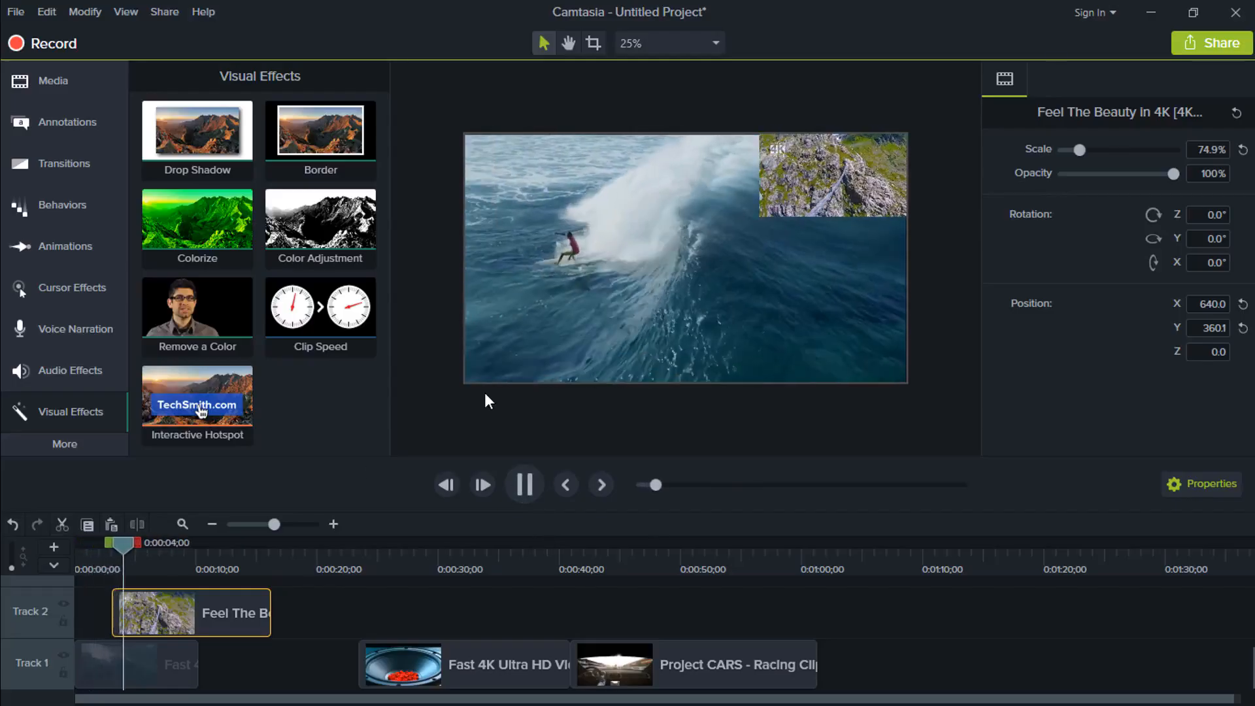
pyautogui.click(130, 546)
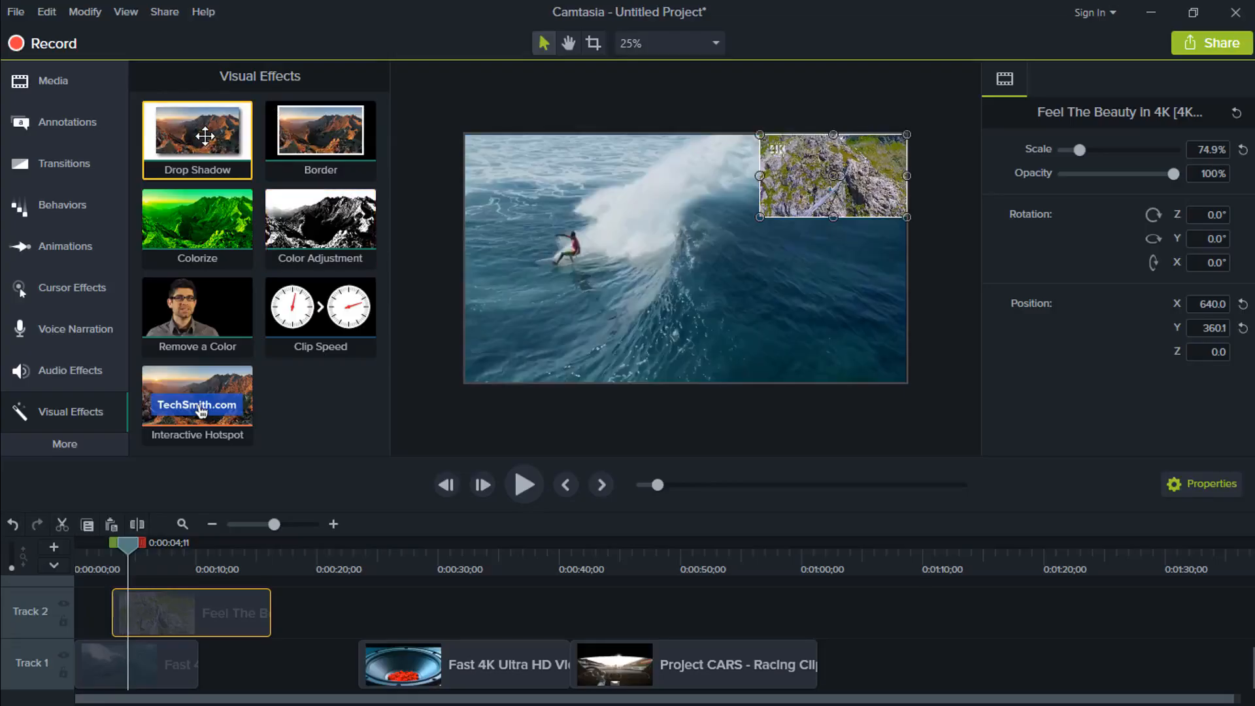
# - Apply the Drop Shadow effect to the overlay clip on Track 2 and set the shadow's angle to 225°
pyautogui.moveTo(205, 136); pyautogui.dragTo(175, 601)
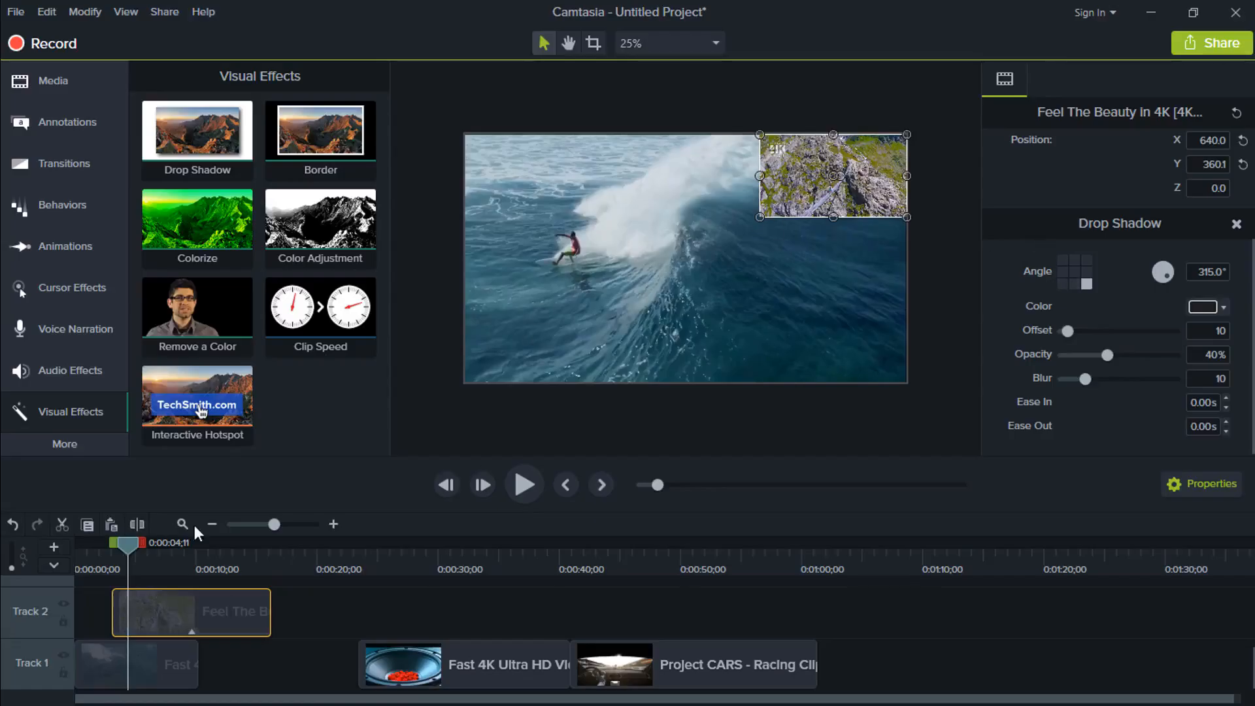
pyautogui.moveTo(134, 554); pyautogui.dragTo(143, 549)
pyautogui.click(196, 632)
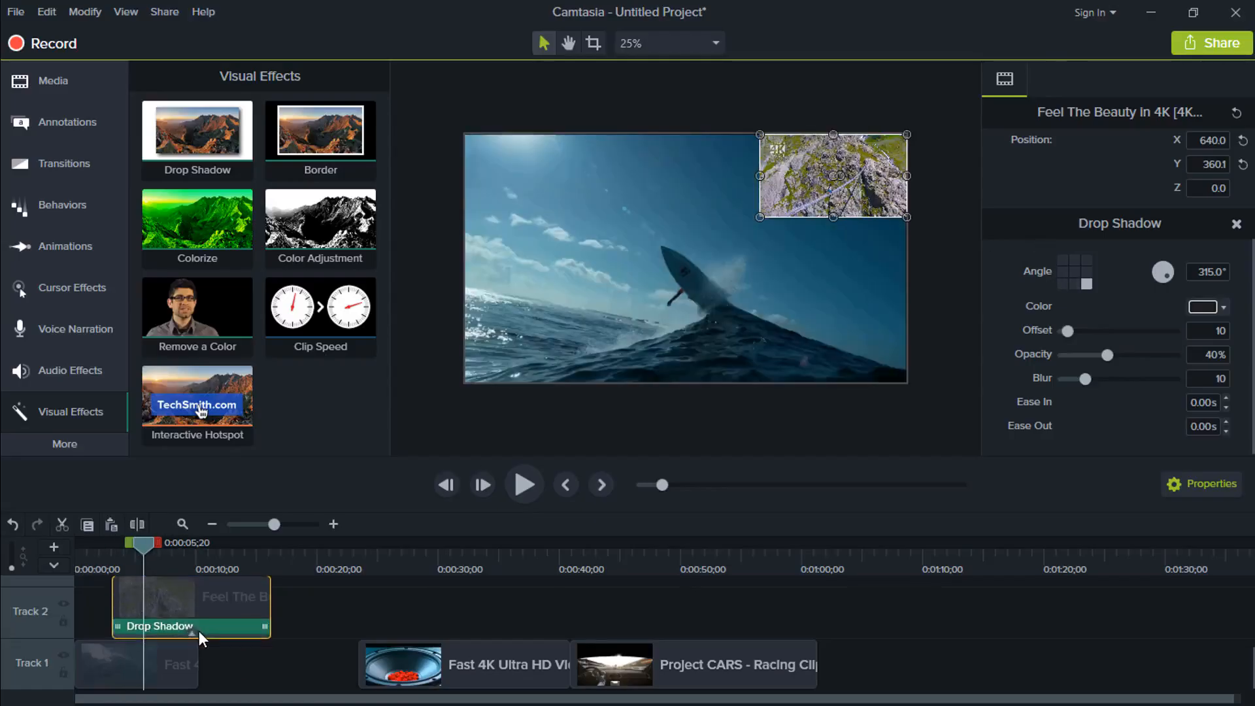
pyautogui.click(177, 626)
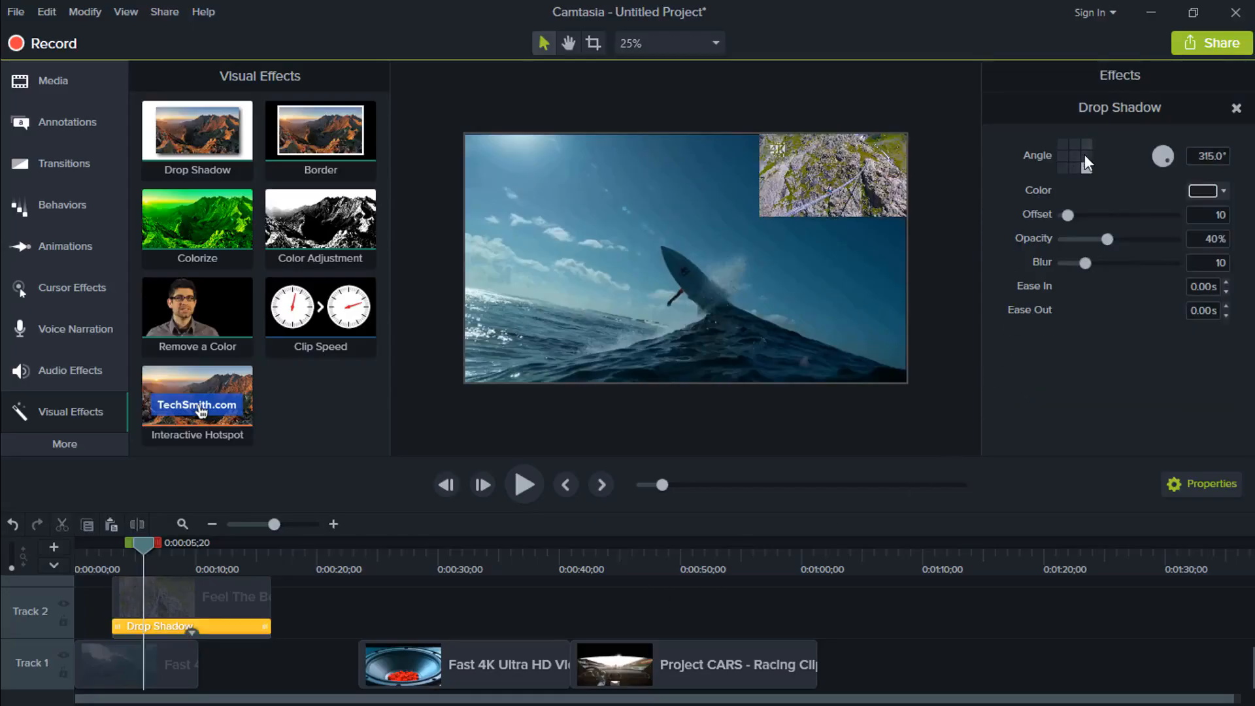
pyautogui.click(1063, 168)
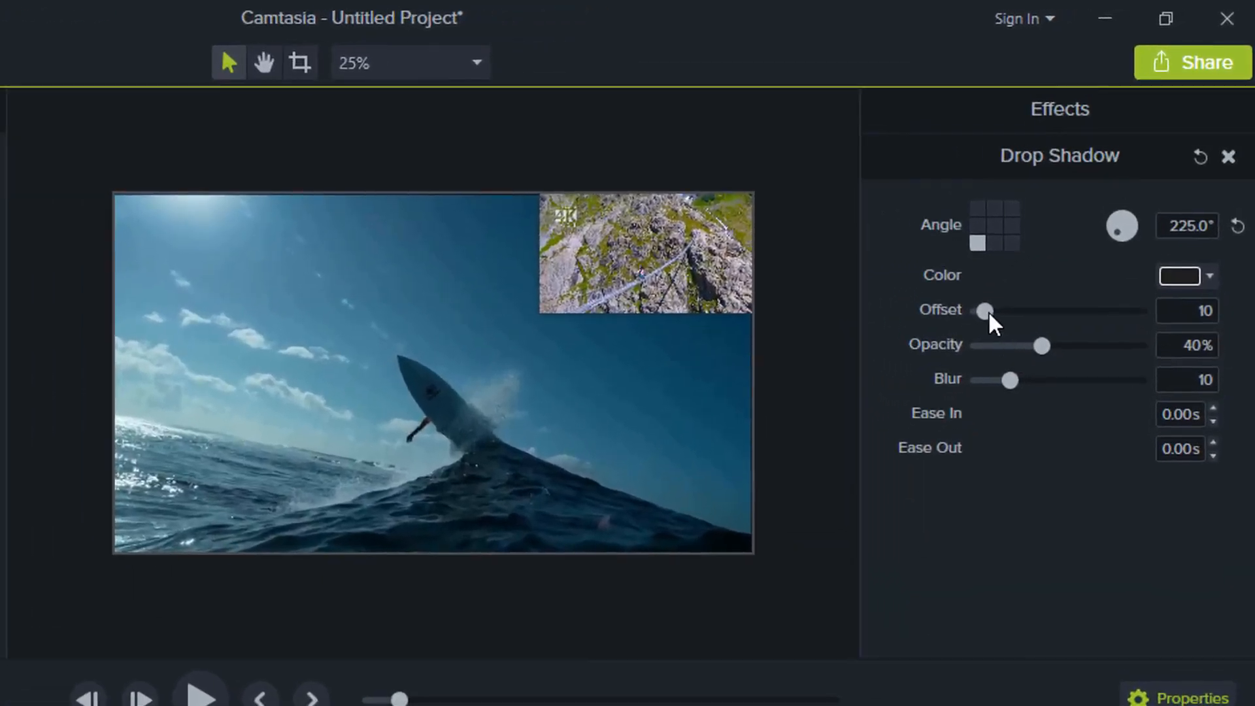
# - Set the overlay clip's drop shadow to offset 118, opacity 50%, blur 22 and an angle of 212°
pyautogui.moveTo(1069, 215); pyautogui.dragTo(1087, 215)
pyautogui.moveTo(1012, 311); pyautogui.dragTo(1076, 311)
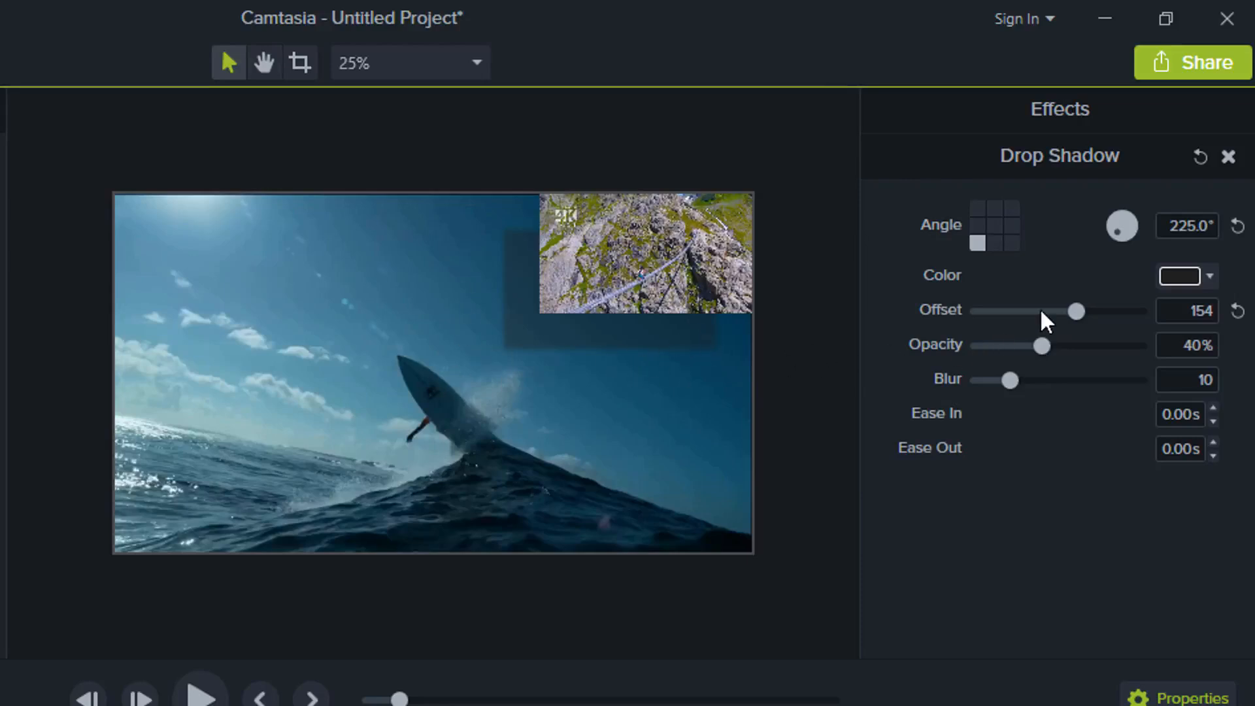
pyautogui.moveTo(1073, 312); pyautogui.dragTo(1105, 348)
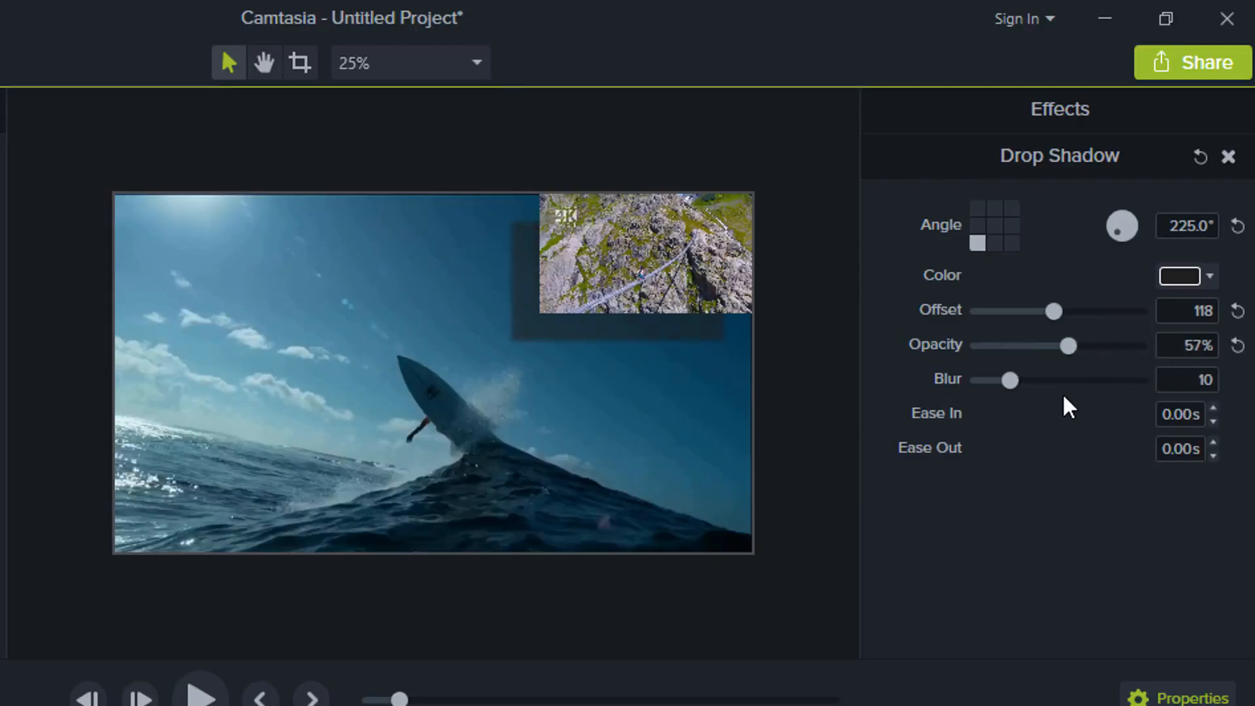
pyautogui.moveTo(1064, 396); pyautogui.dragTo(1065, 399)
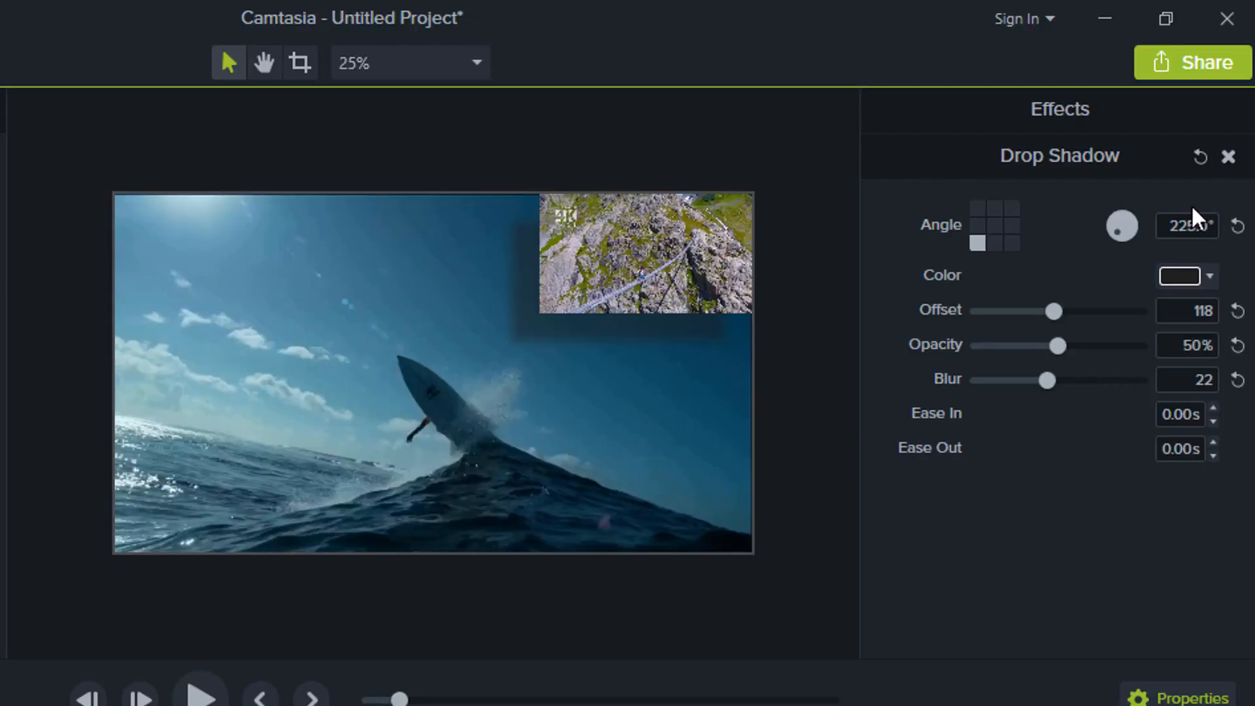
pyautogui.moveTo(1125, 227)
pyautogui.mouseDown()
pyautogui.moveTo(1114, 219)
pyautogui.moveTo(1125, 238)
pyautogui.moveTo(1111, 236)
pyautogui.moveTo(1111, 226)
pyautogui.moveTo(1128, 233)
pyautogui.moveTo(1115, 233)
pyautogui.mouseUp()
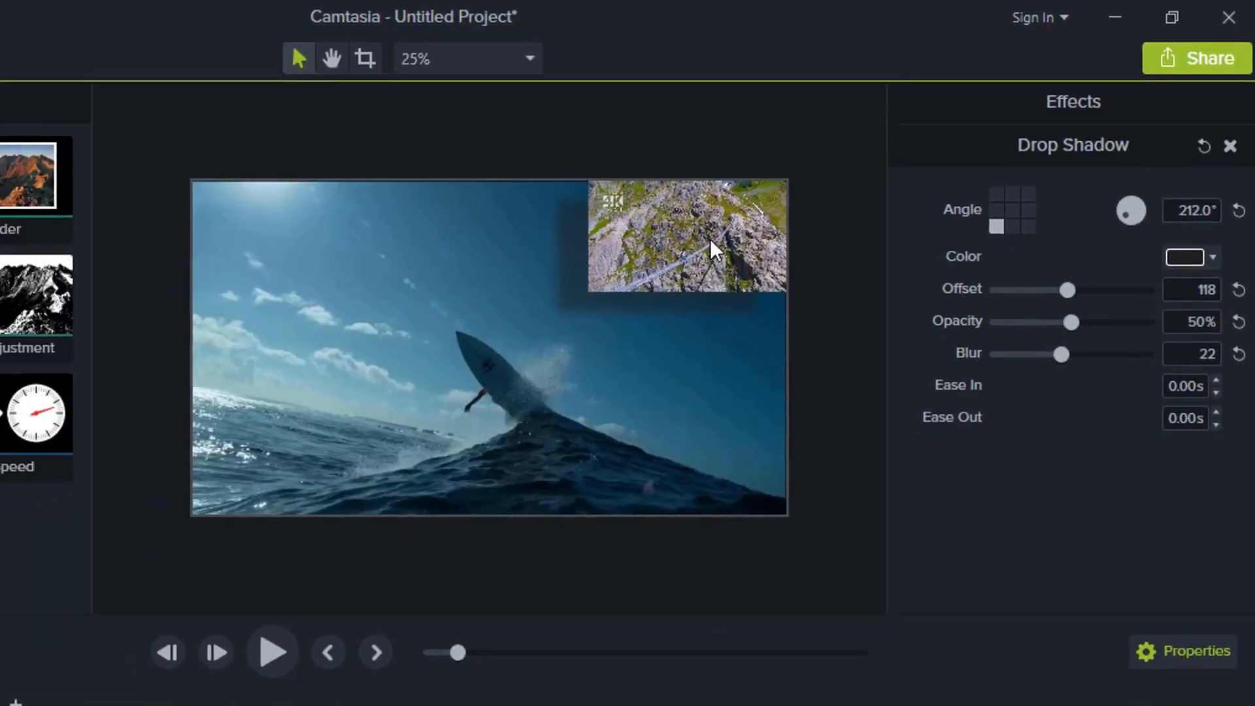
# - Reposition the overlay clip on the canvas to X -204.0, Y 179.9 and scrub ahead to check its shadow over the surfing footage
pyautogui.click(711, 242)
pyautogui.moveTo(802, 213); pyautogui.dragTo(649, 213)
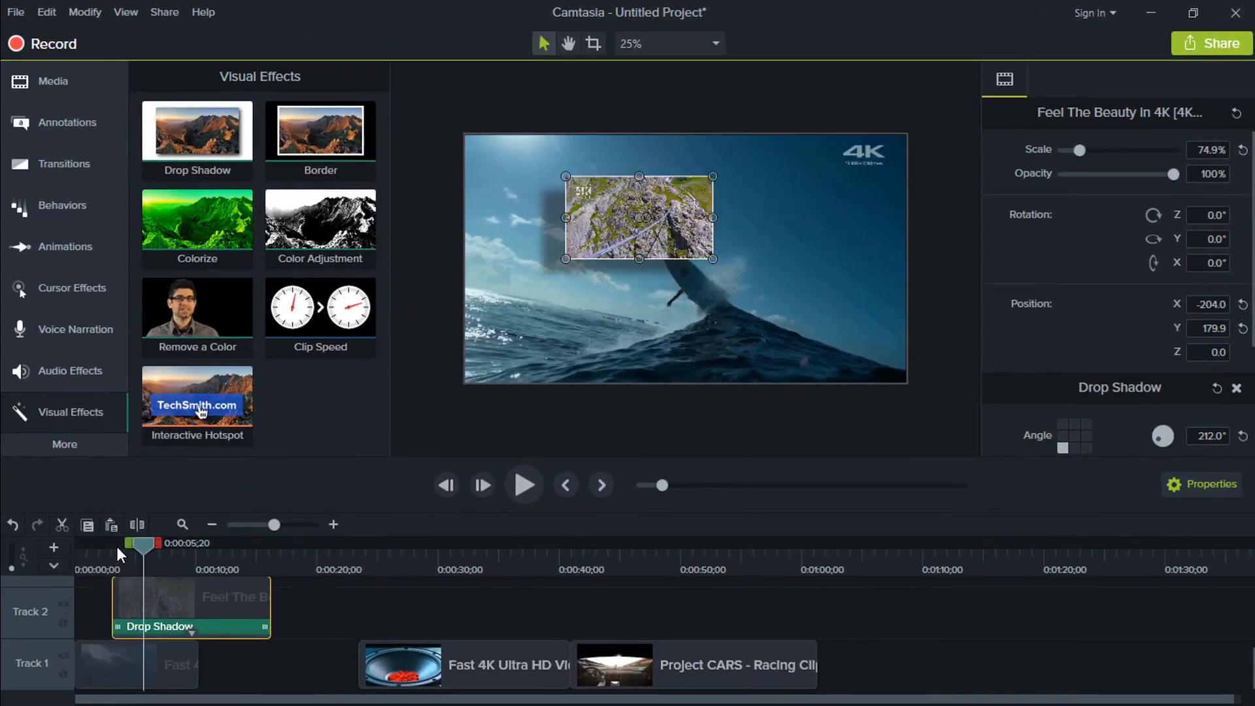
pyautogui.moveTo(117, 546); pyautogui.dragTo(180, 546)
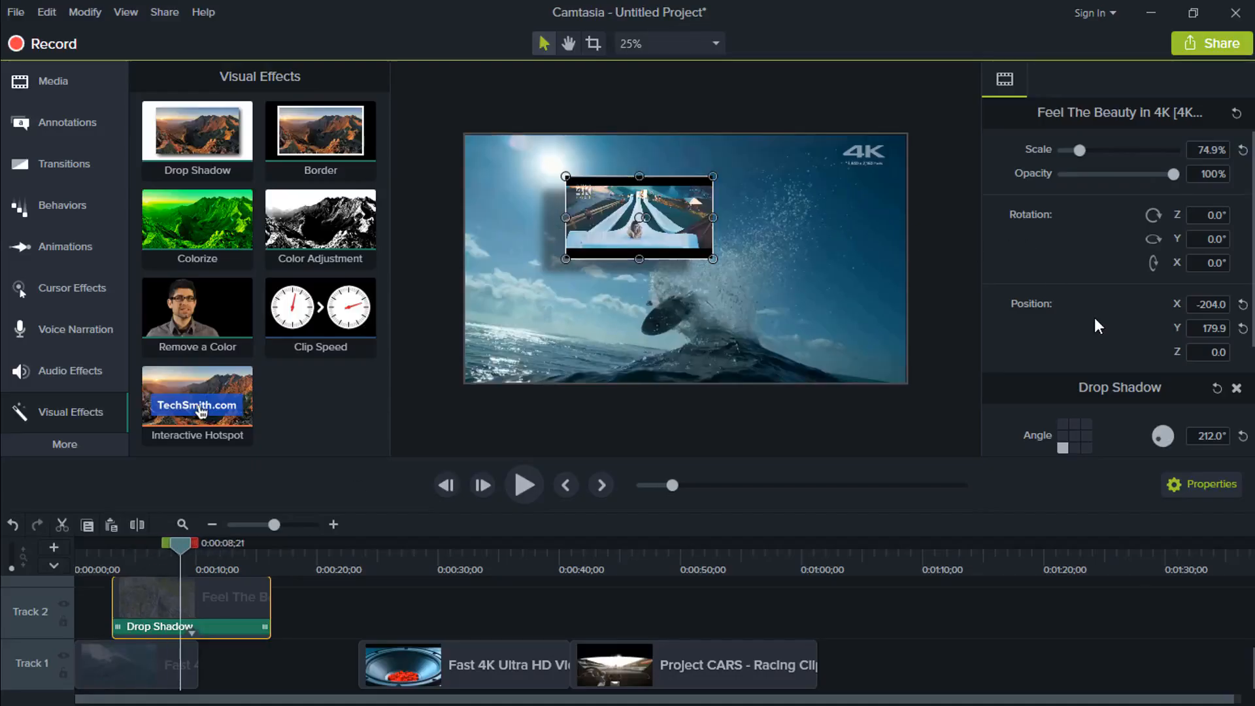
# - Reduce the blur of the overlay clip's Drop Shadow effect to 18
pyautogui.scroll(-3, 1094, 316)
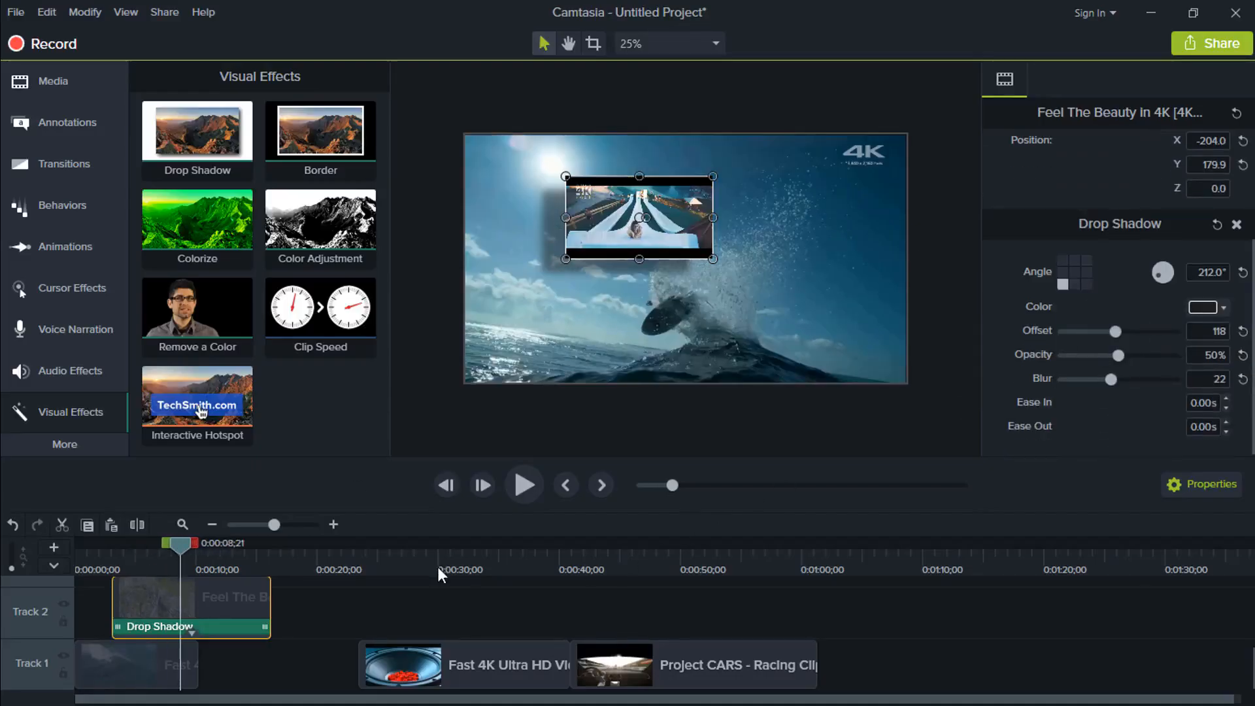
pyautogui.click(225, 625)
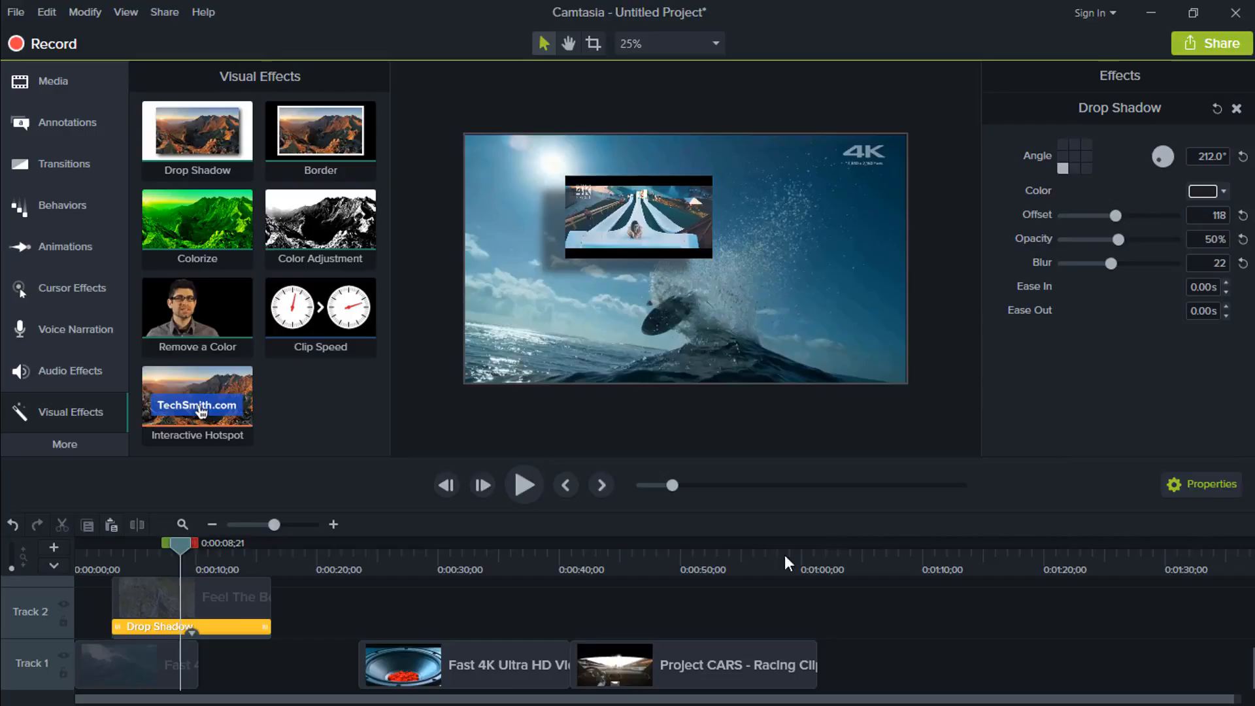
pyautogui.click(1103, 263)
# - Play back the overlay's shadow and close the gap on Track 1 by moving the speaker clip against the end of the surfing clip
pyautogui.click(526, 483)
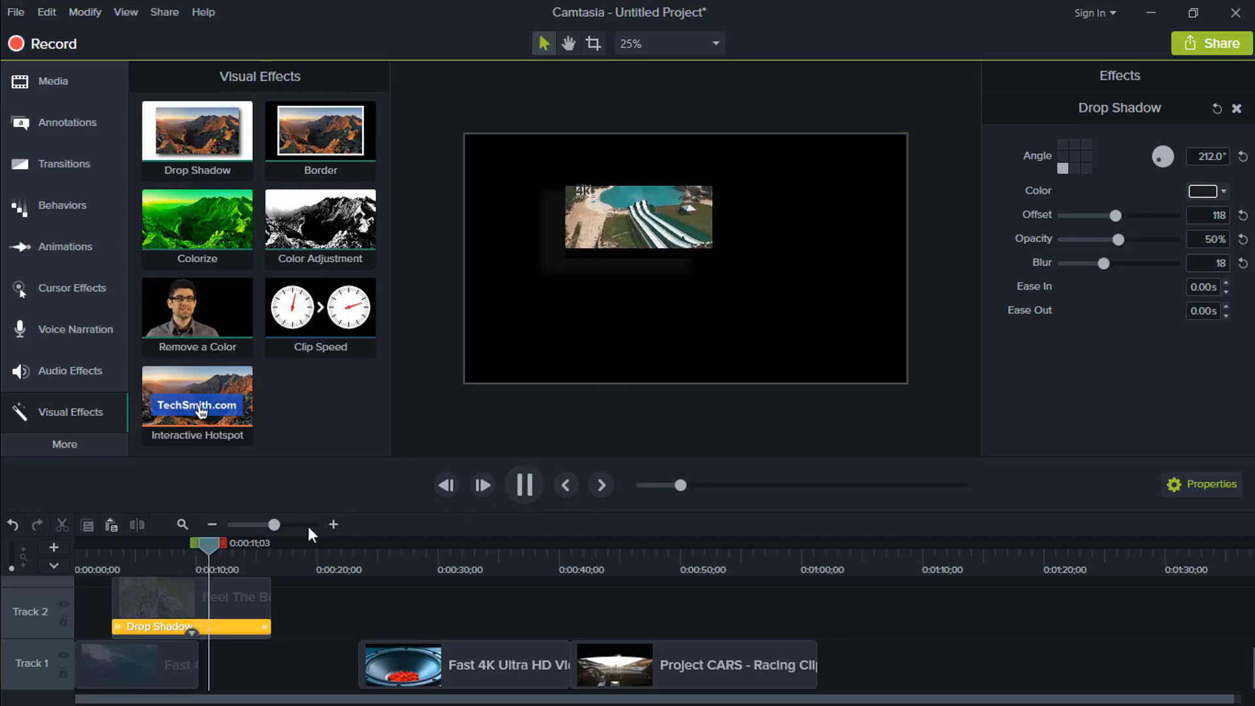
pyautogui.click(196, 553)
pyautogui.moveTo(391, 652); pyautogui.dragTo(230, 657)
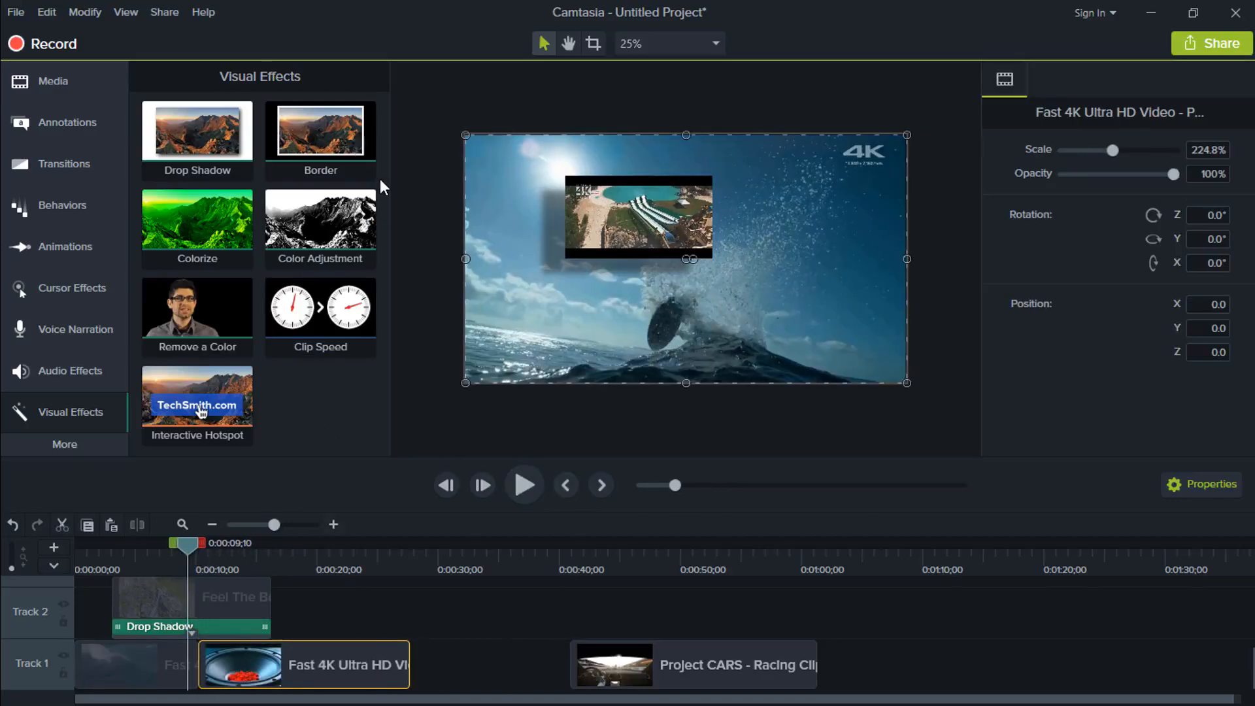
# - Apply the Border effect to the overlay clip on Track 2, set its thickness to 10 and enlarge the canvas view to 35%
pyautogui.click(349, 130)
pyautogui.moveTo(349, 130); pyautogui.dragTo(199, 601)
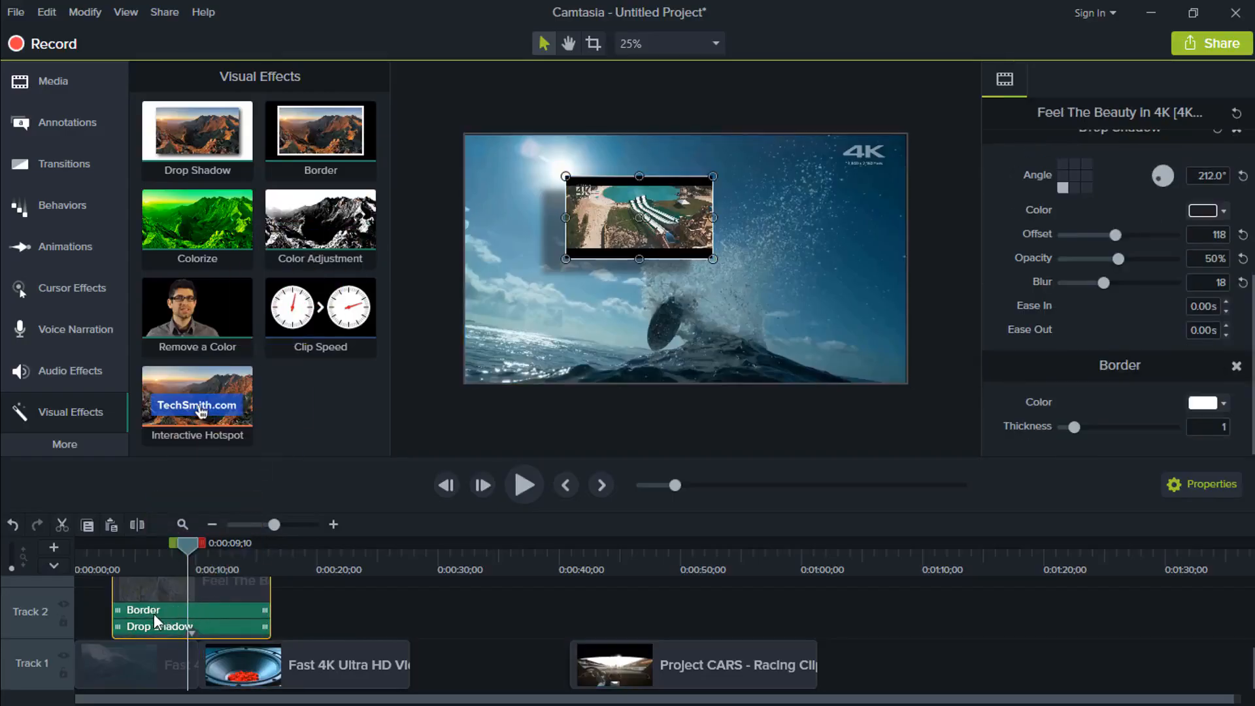
pyautogui.click(149, 610)
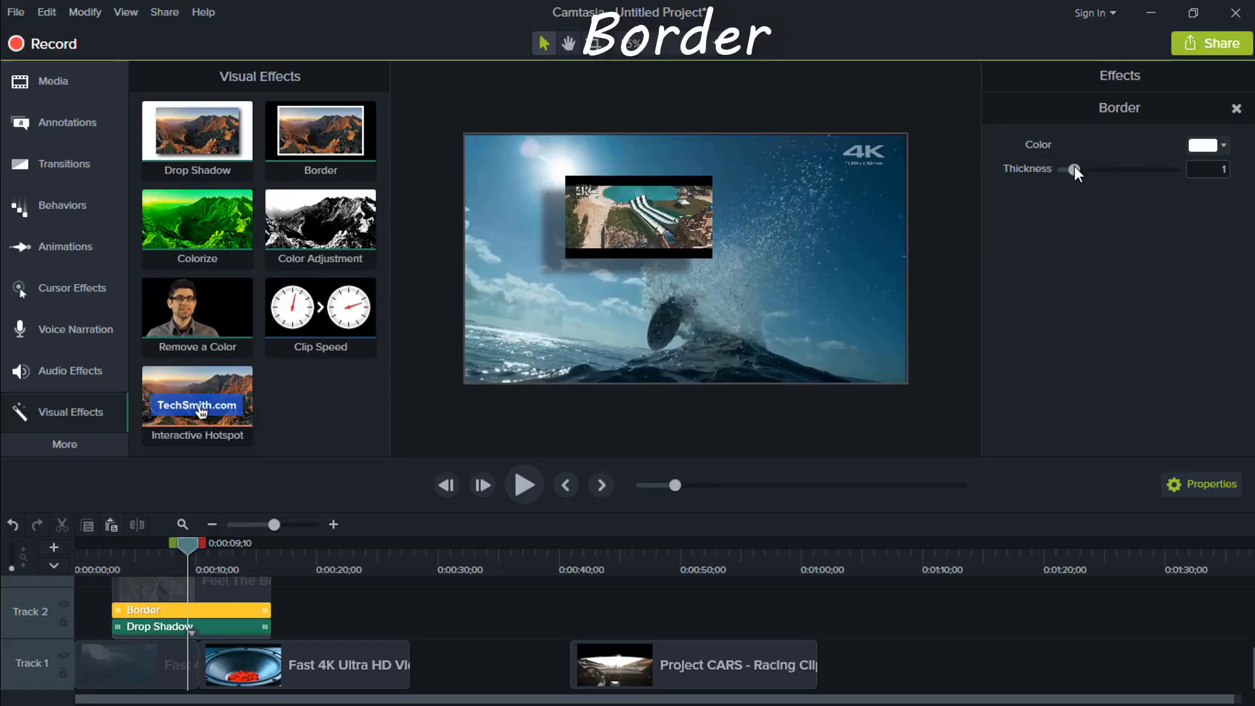
pyautogui.moveTo(1074, 170); pyautogui.dragTo(1202, 174)
pyautogui.scroll(1, 430, 319)
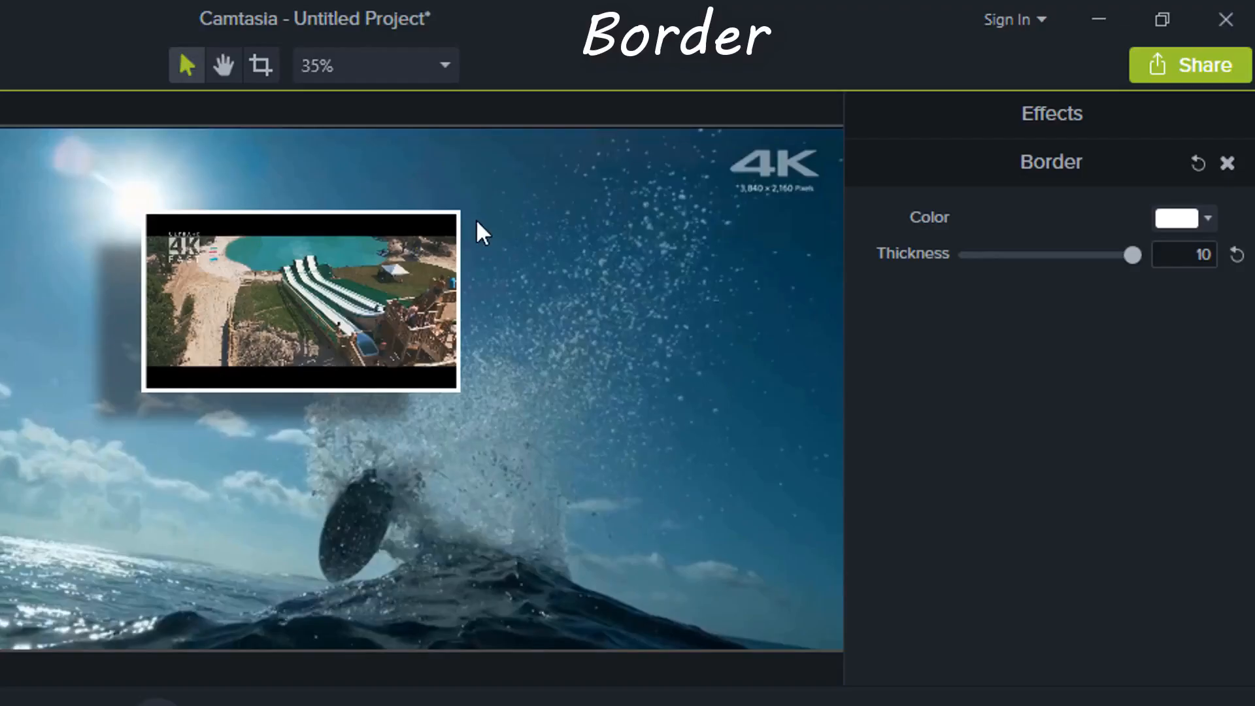
# - Try blue and orange for the overlay clip's border, settle on yellow, and scrub back to about 8 seconds to check it
pyautogui.click(1188, 218)
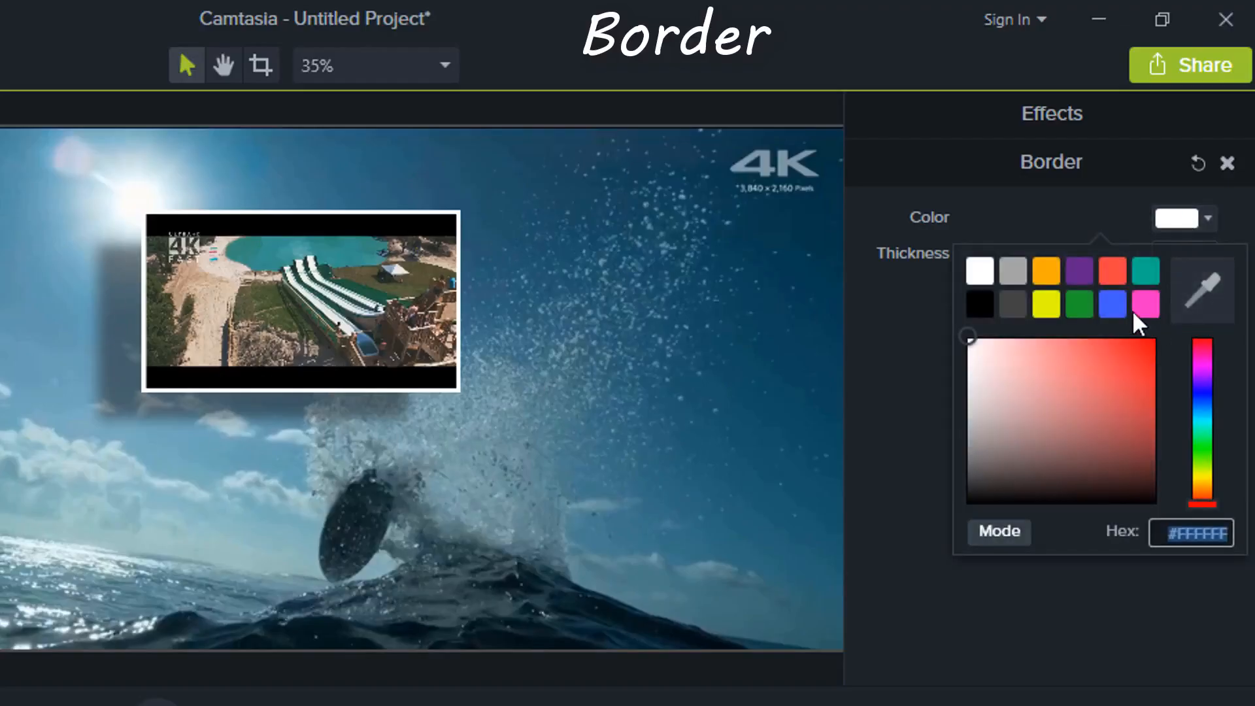
pyautogui.click(1114, 304)
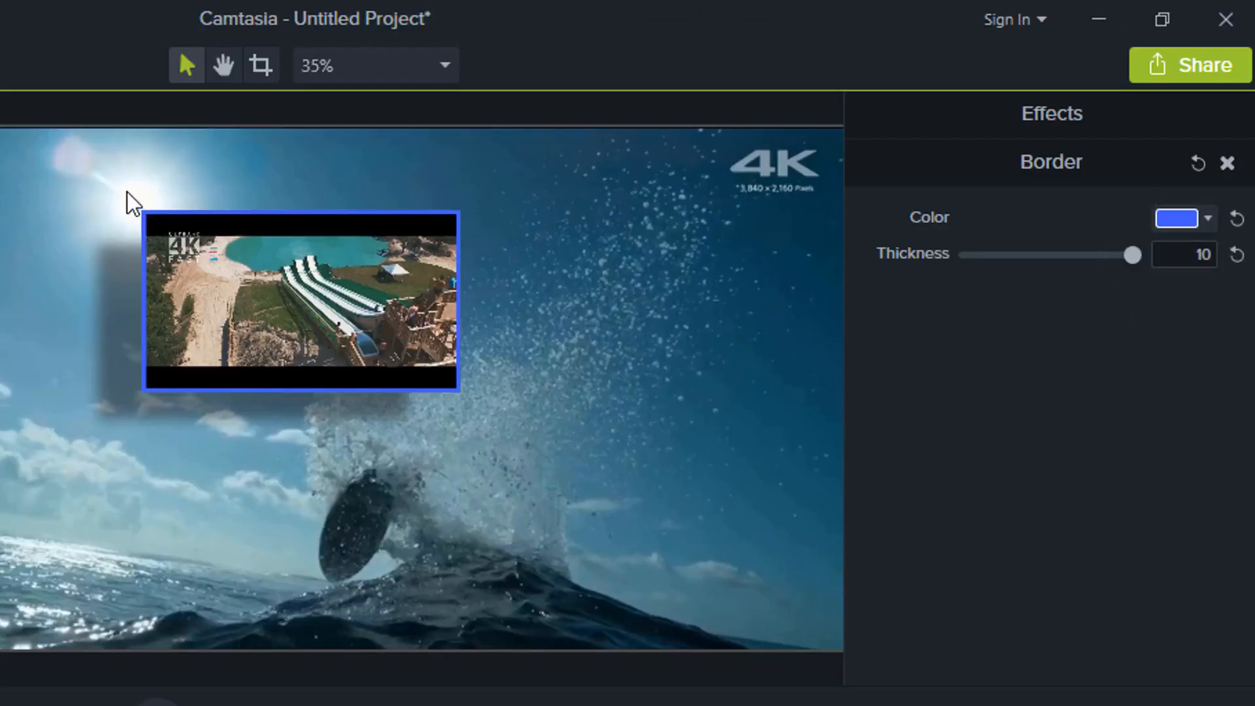
pyautogui.click(1185, 216)
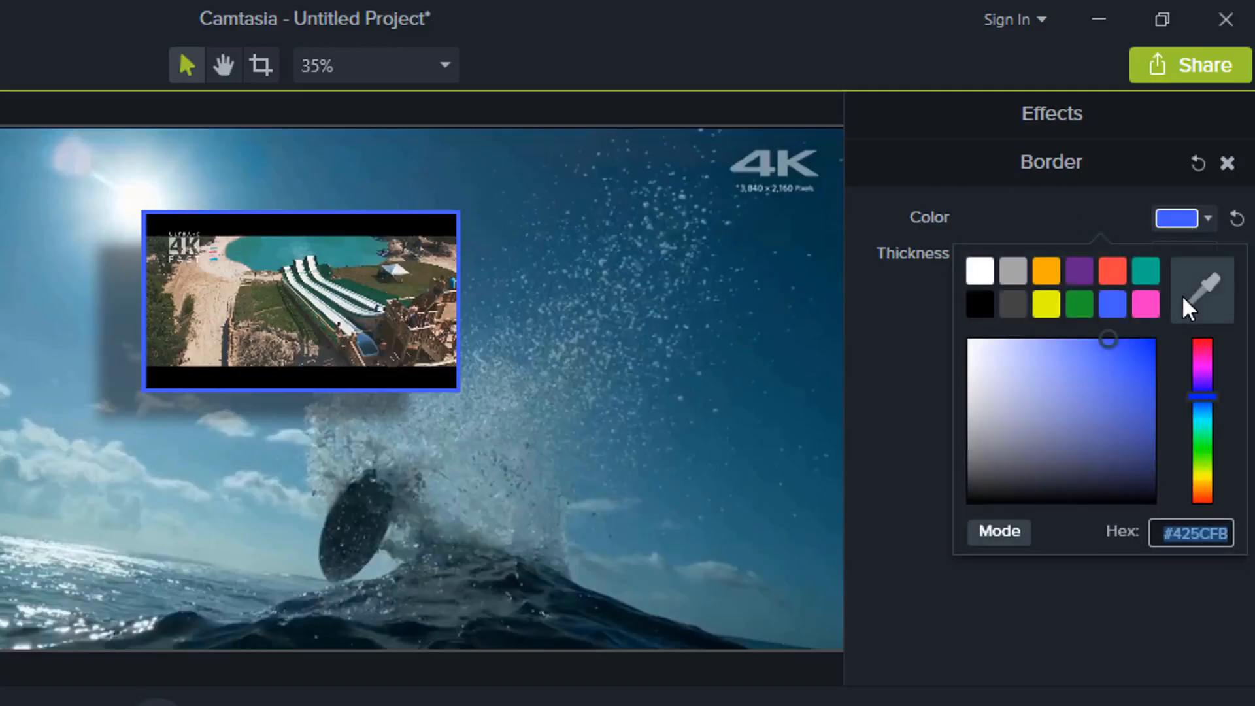
pyautogui.click(1046, 272)
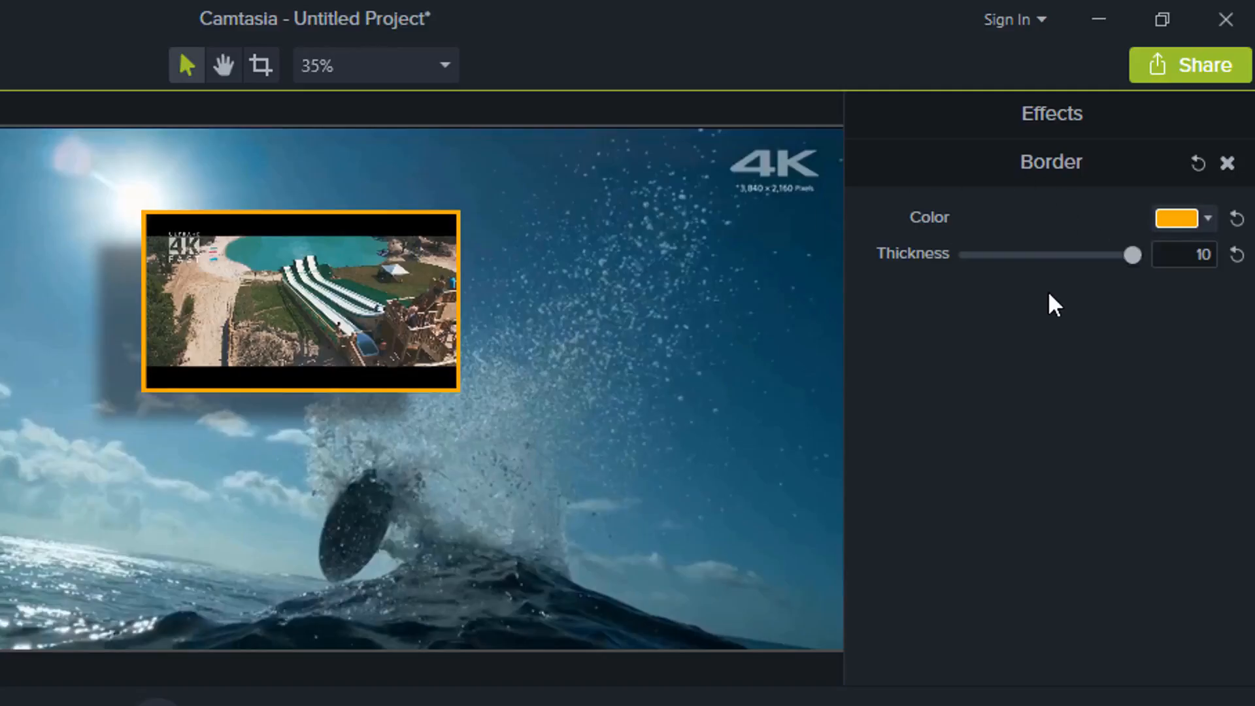
pyautogui.click(1184, 219)
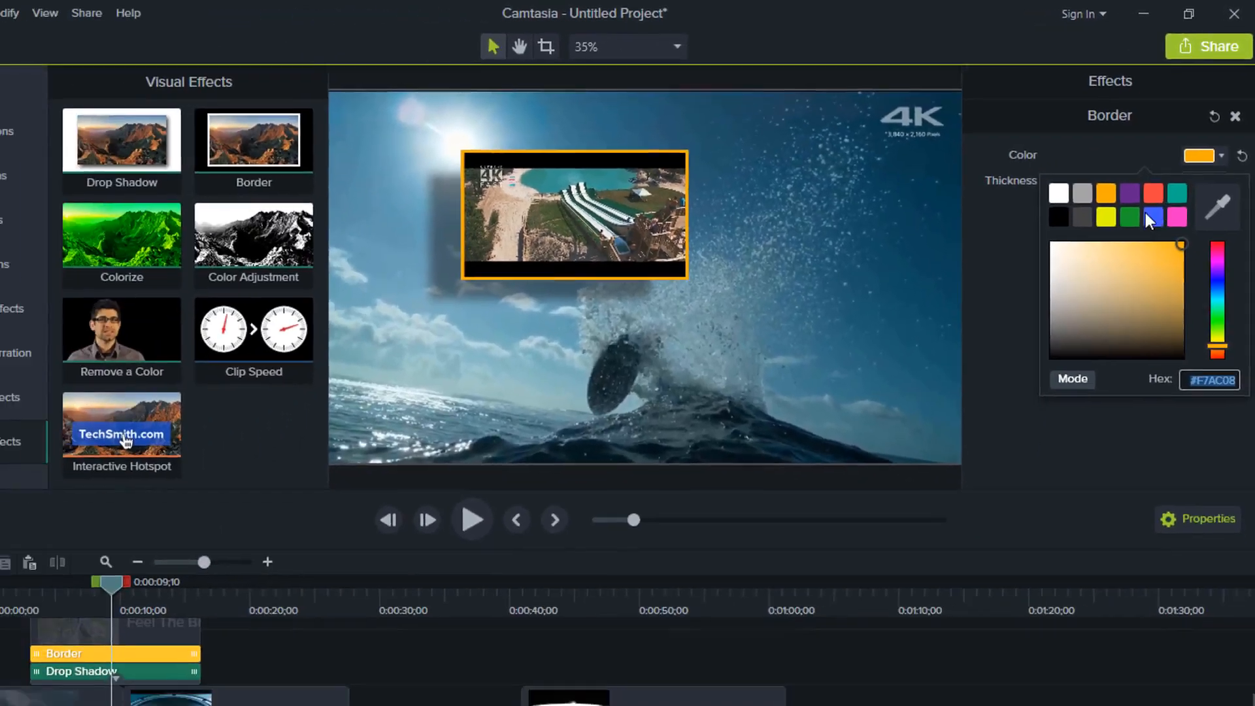
pyautogui.click(1107, 216)
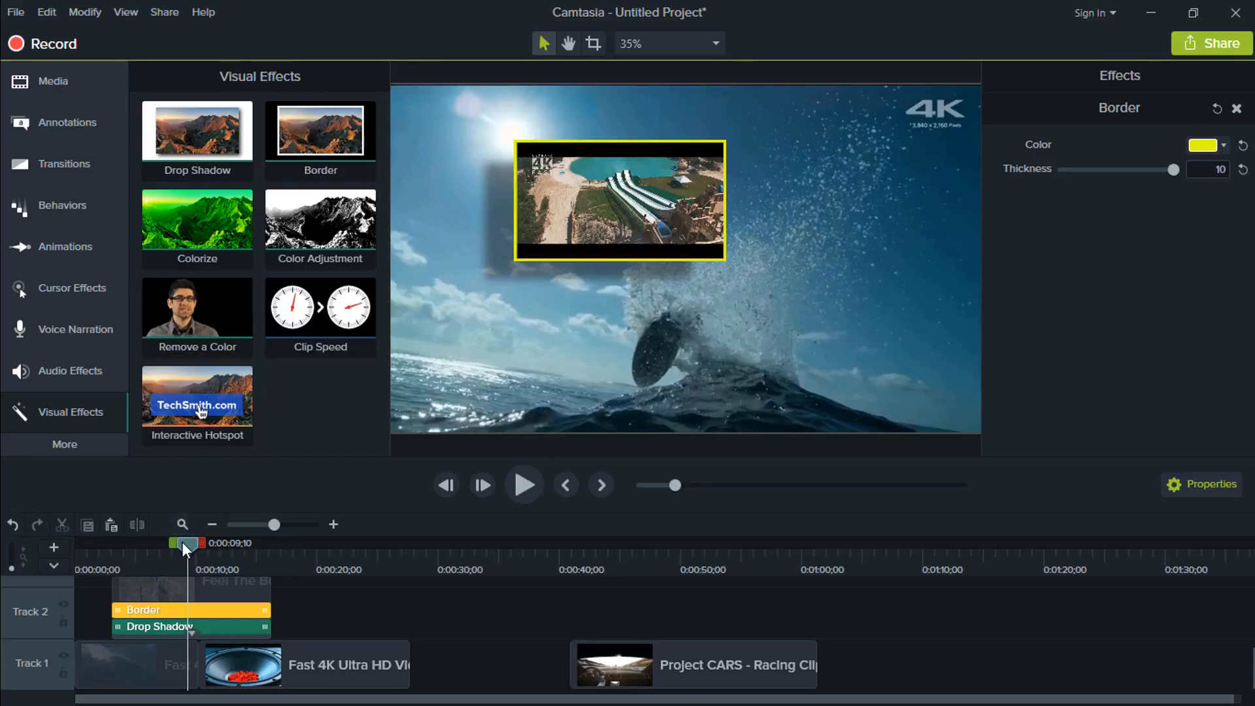
pyautogui.moveTo(181, 543); pyautogui.dragTo(167, 547)
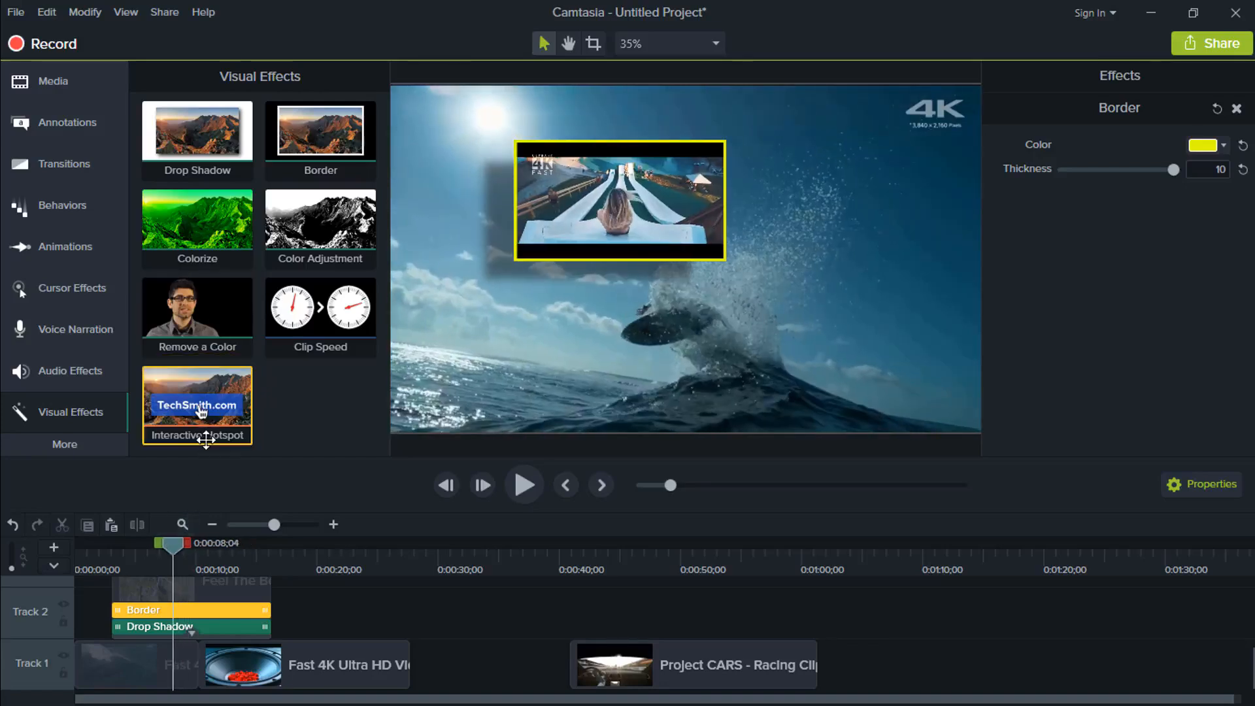
# - Apply the Colorize effect to the overlay clip and delete its Border and Drop Shadow effects
pyautogui.moveTo(230, 211); pyautogui.dragTo(218, 588)
pyautogui.click(218, 588)
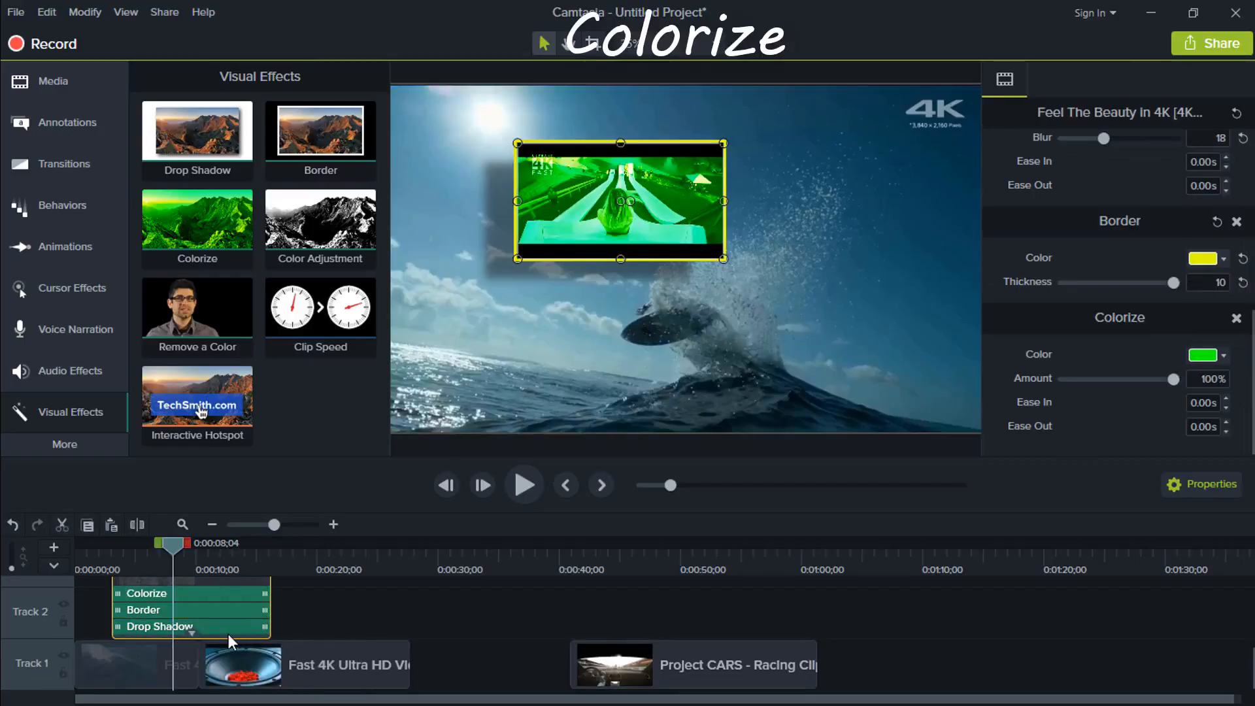
pyautogui.click(195, 616)
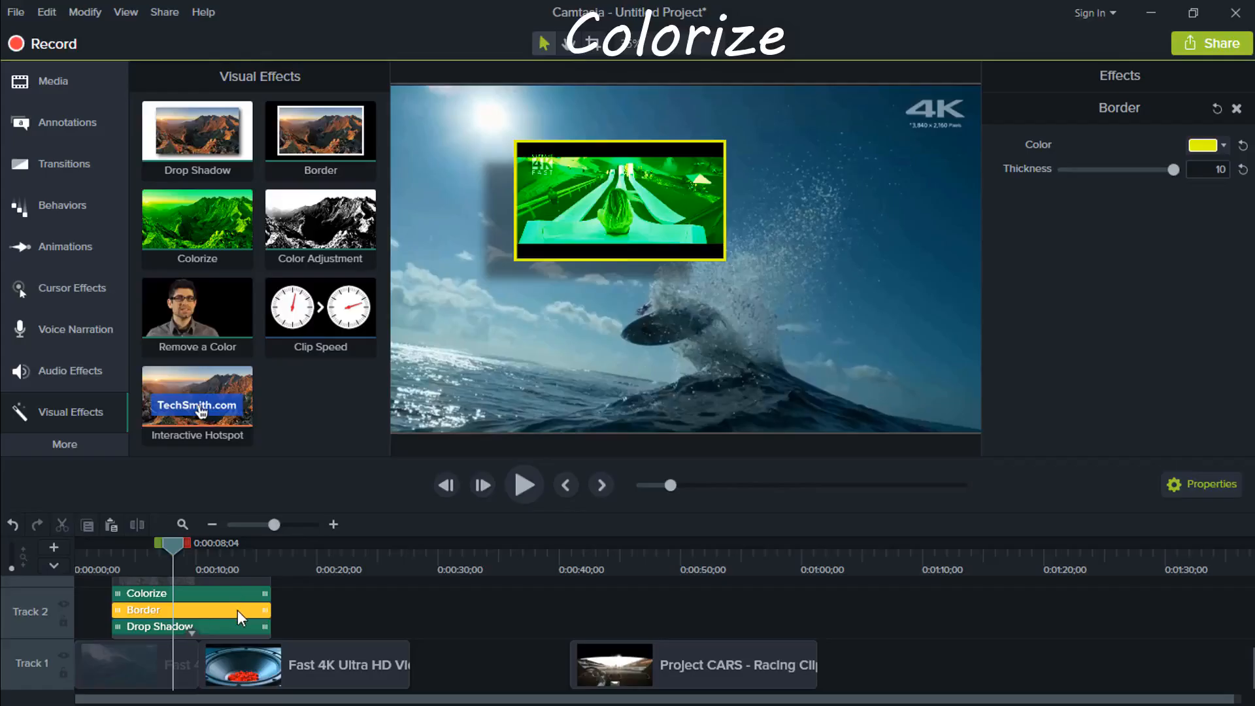
pyautogui.keyDown('ctrl'); pyautogui.click(217, 626); pyautogui.keyUp('ctrl')
pyautogui.rightClick(220, 626)
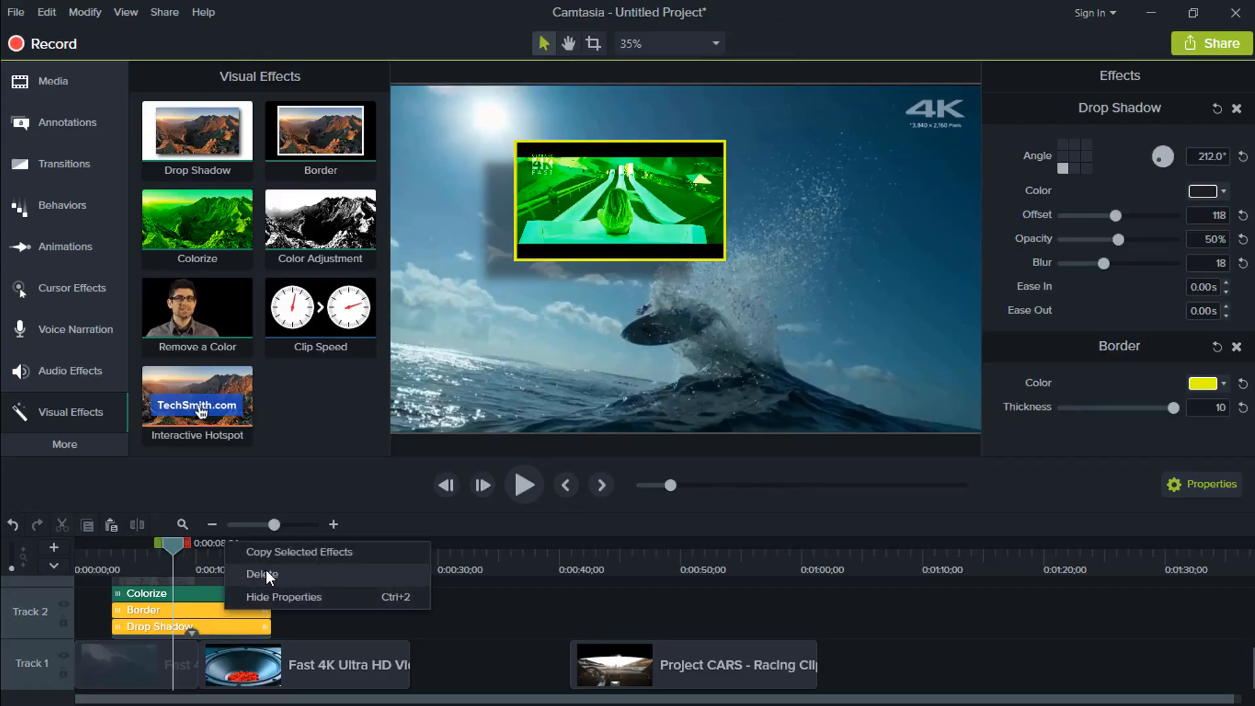
pyautogui.click(266, 570)
# - Set the overlay clip's Colorize color to yellow and reduce its amount to 0%
pyautogui.click(239, 626)
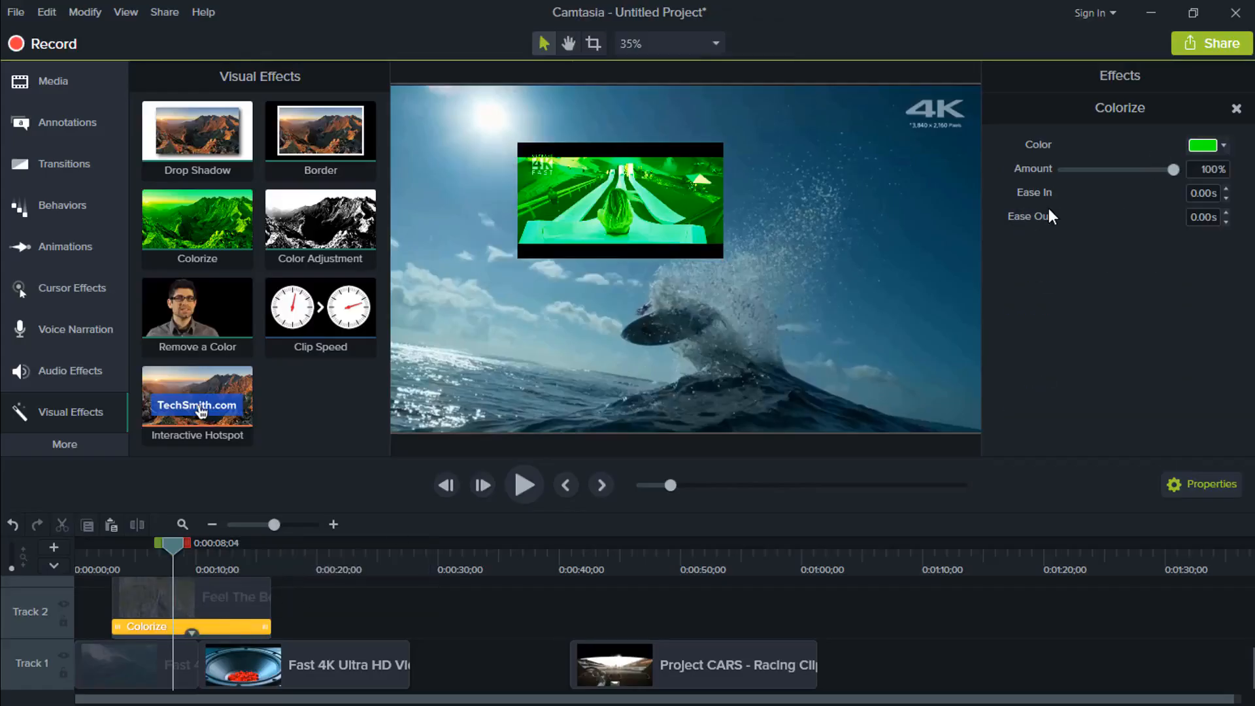
pyautogui.click(1216, 144)
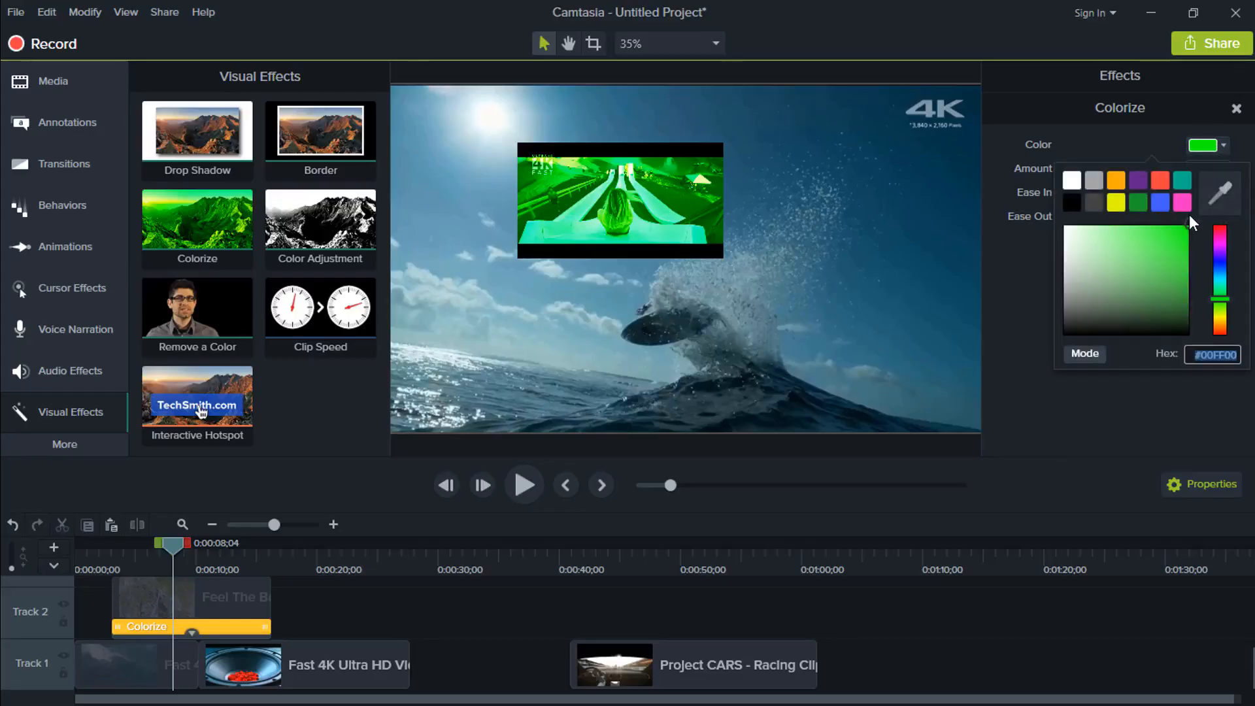
pyautogui.click(1190, 222)
pyautogui.click(1117, 199)
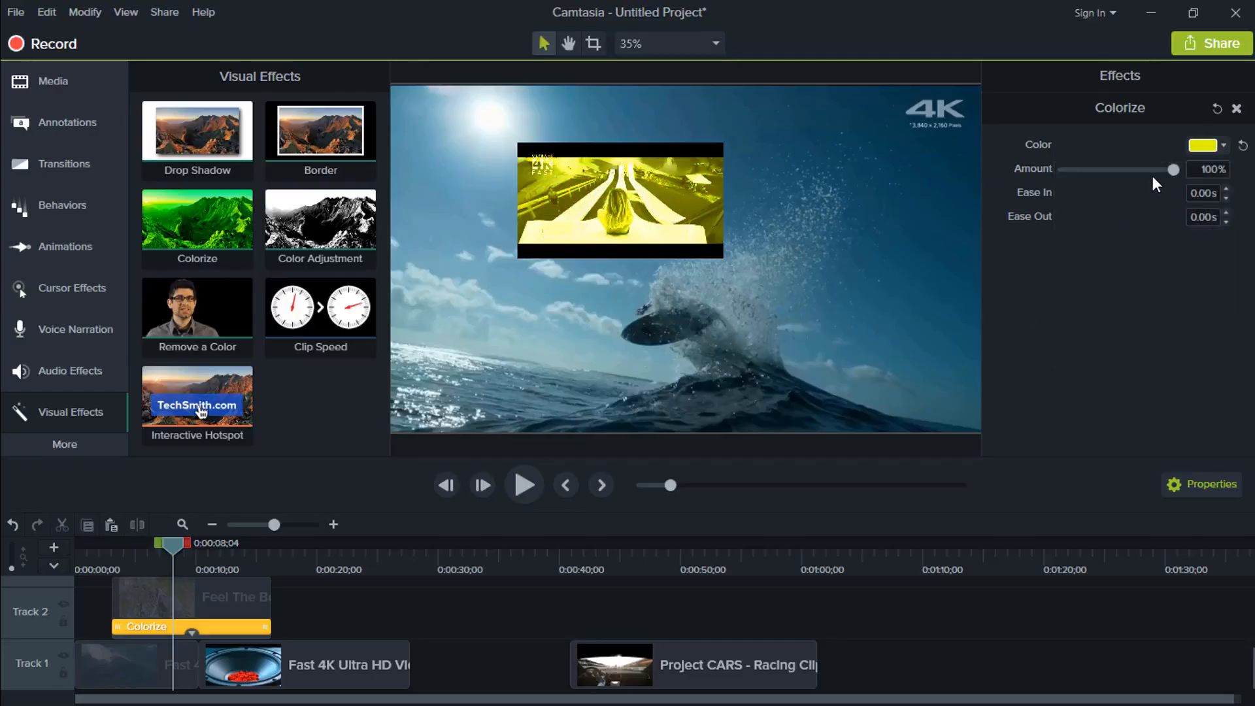
pyautogui.moveTo(1175, 170); pyautogui.dragTo(1044, 205)
# - Add a Custom animation to the overlay clip near the 10-second mark and set the Colorize amount to 100% at its end
pyautogui.click(84, 241)
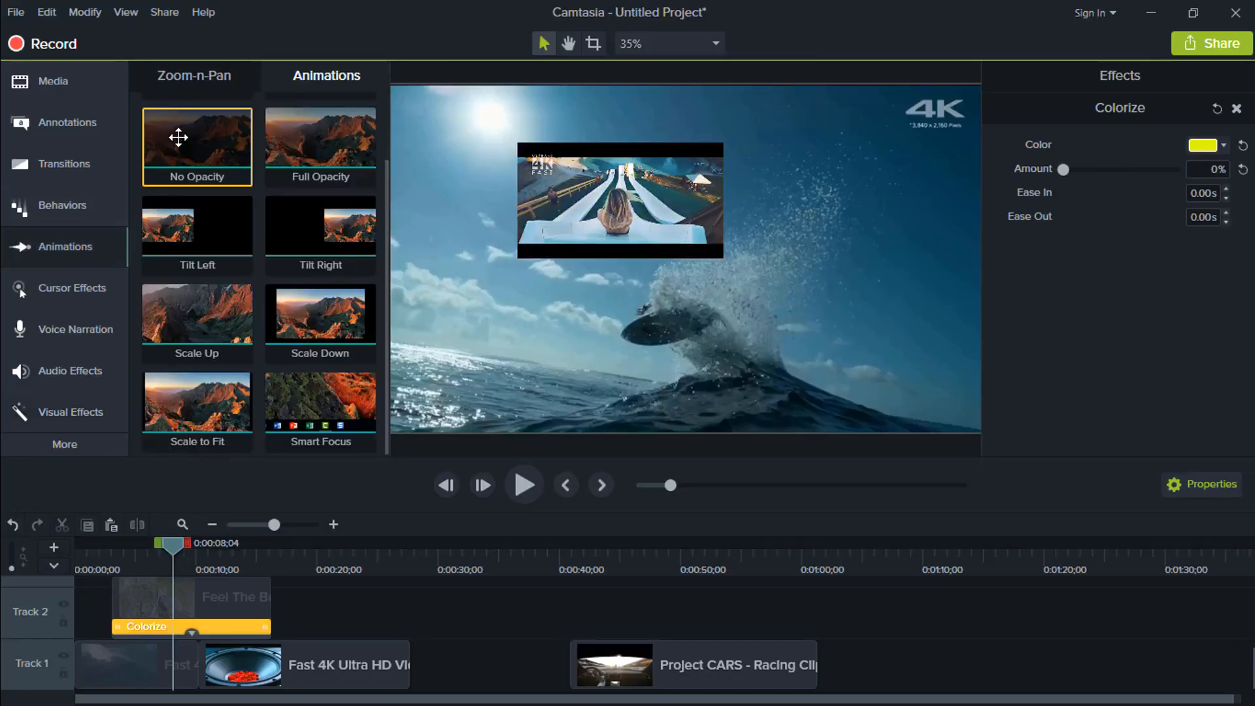
pyautogui.moveTo(176, 137); pyautogui.dragTo(196, 597)
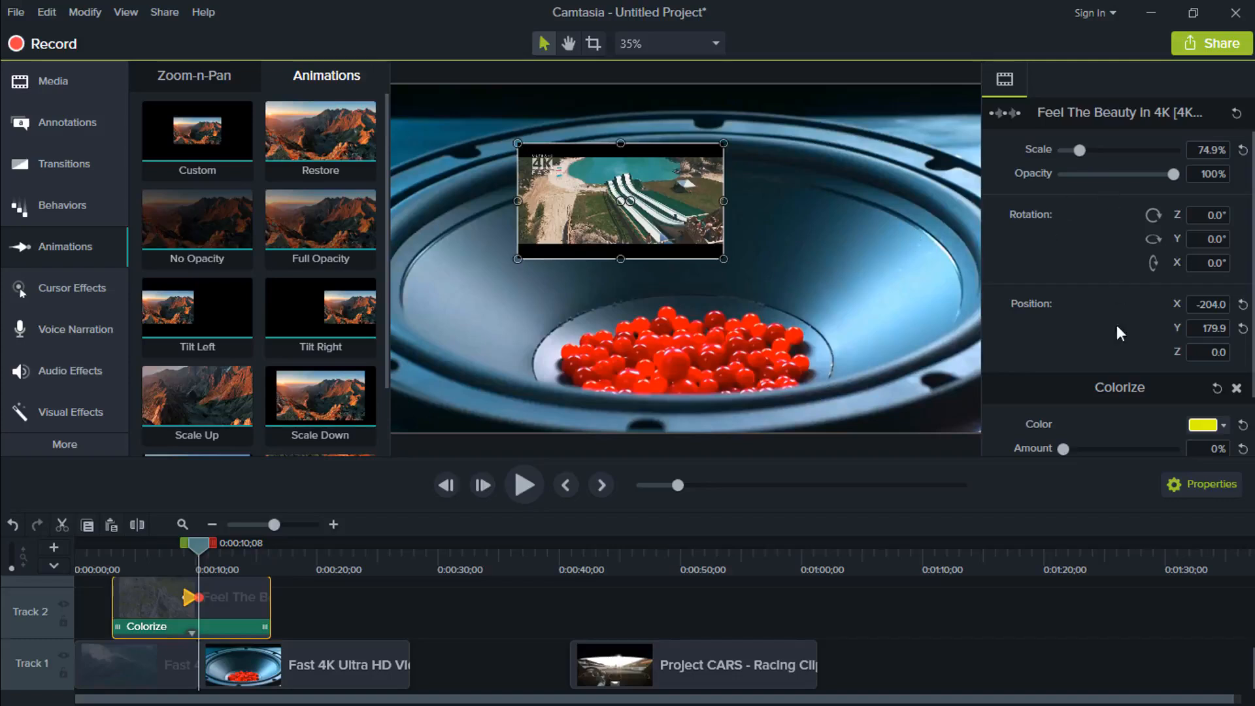
pyautogui.scroll(-2, 1117, 324)
pyautogui.moveTo(1072, 379); pyautogui.dragTo(1190, 389)
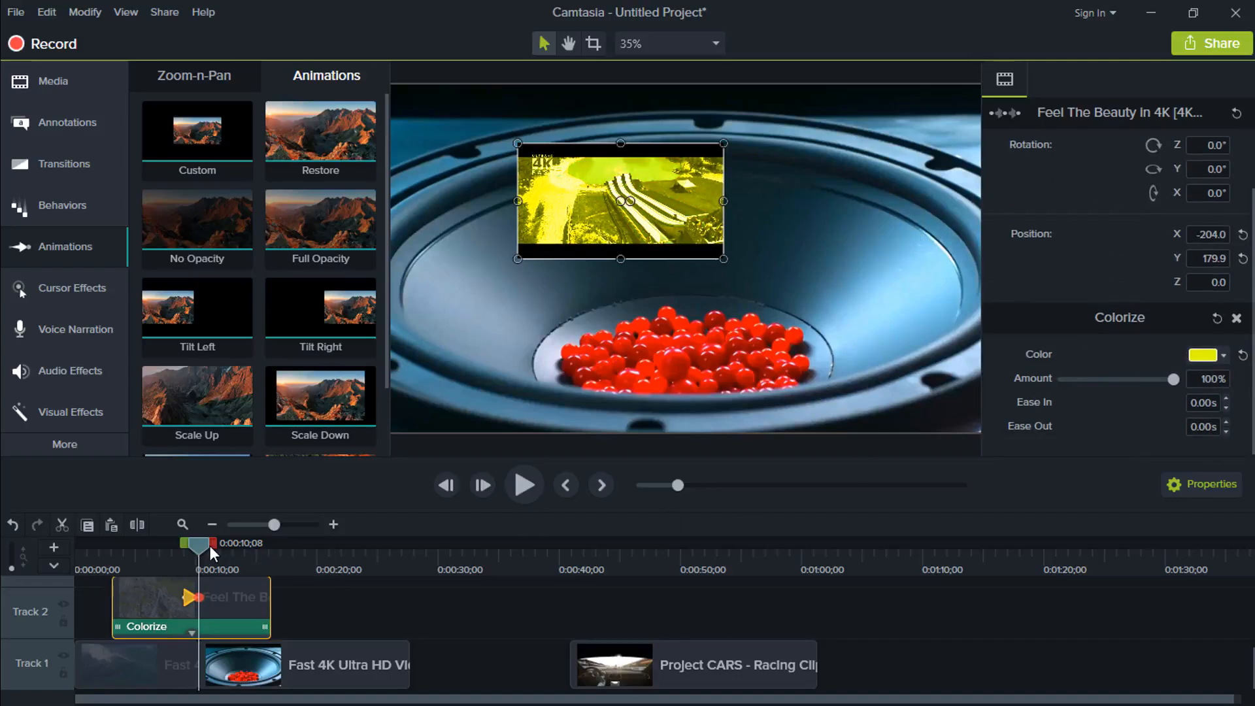
# - Play through the animation on the overlay clip to check the colorize transition
pyautogui.moveTo(198, 545); pyautogui.dragTo(181, 552)
pyautogui.click(523, 478)
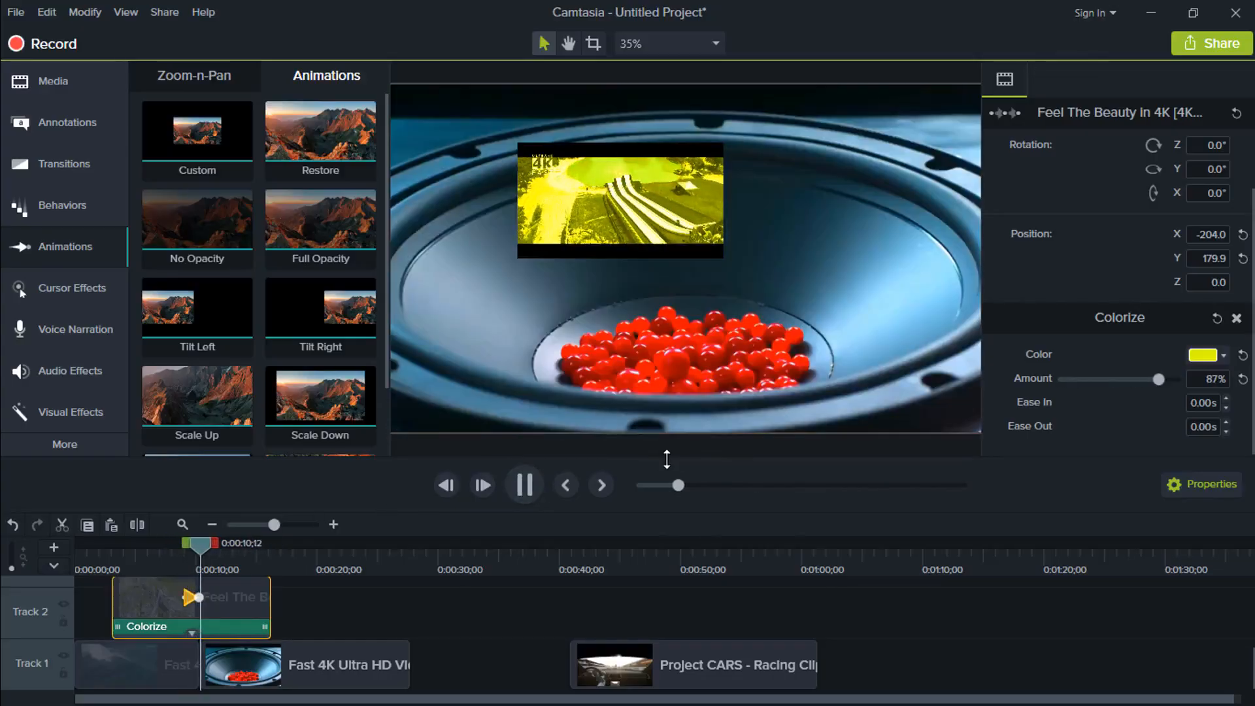
pyautogui.click(225, 540)
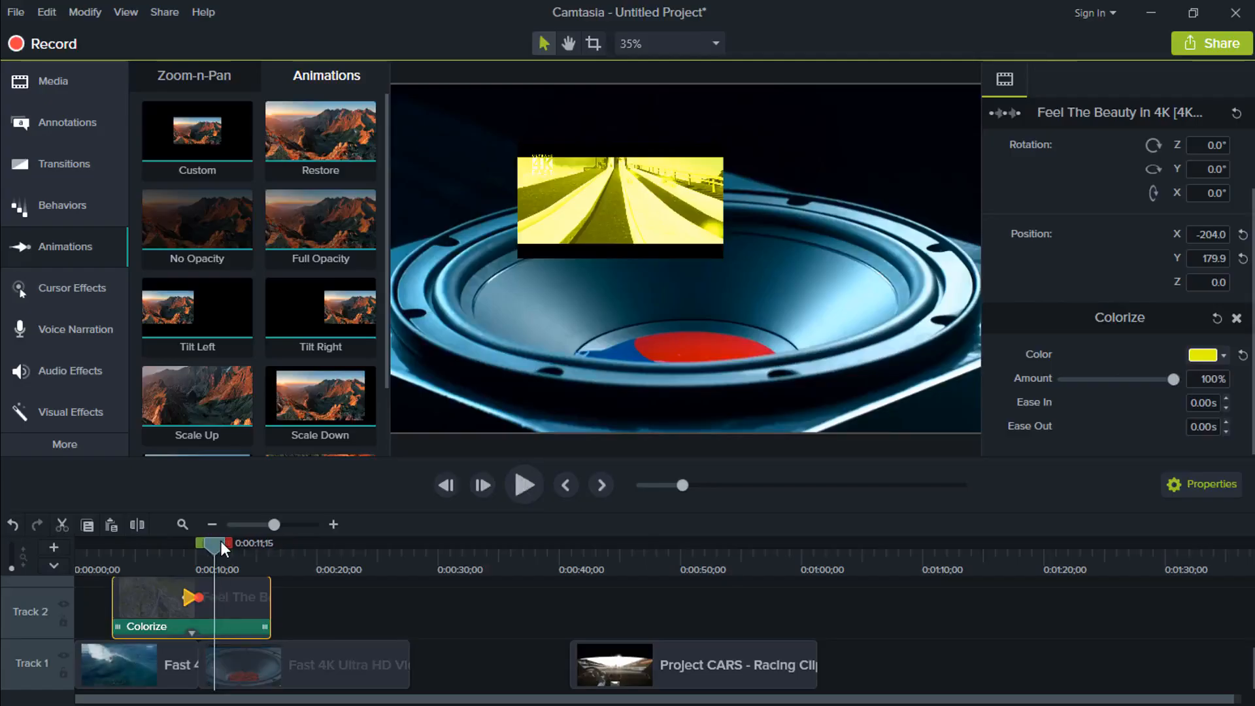
# - Trim the end of the overlay clip on Track 2 to about 11 seconds and scrub back over its animation
pyautogui.moveTo(272, 594); pyautogui.dragTo(214, 596)
pyautogui.moveTo(218, 547); pyautogui.dragTo(189, 555)
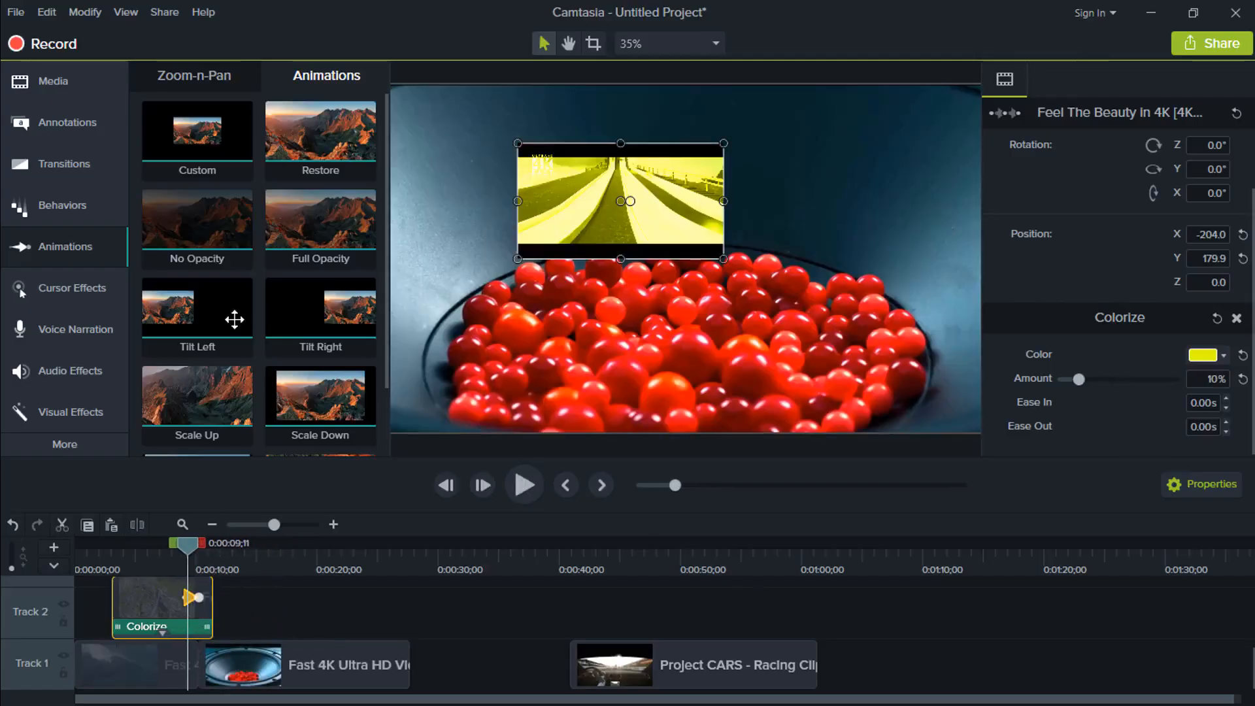
# - Shift the colorized overlay clip to start at about 12 seconds and move the Project CARS clip onto Track 2 at about 24 seconds
pyautogui.click(81, 412)
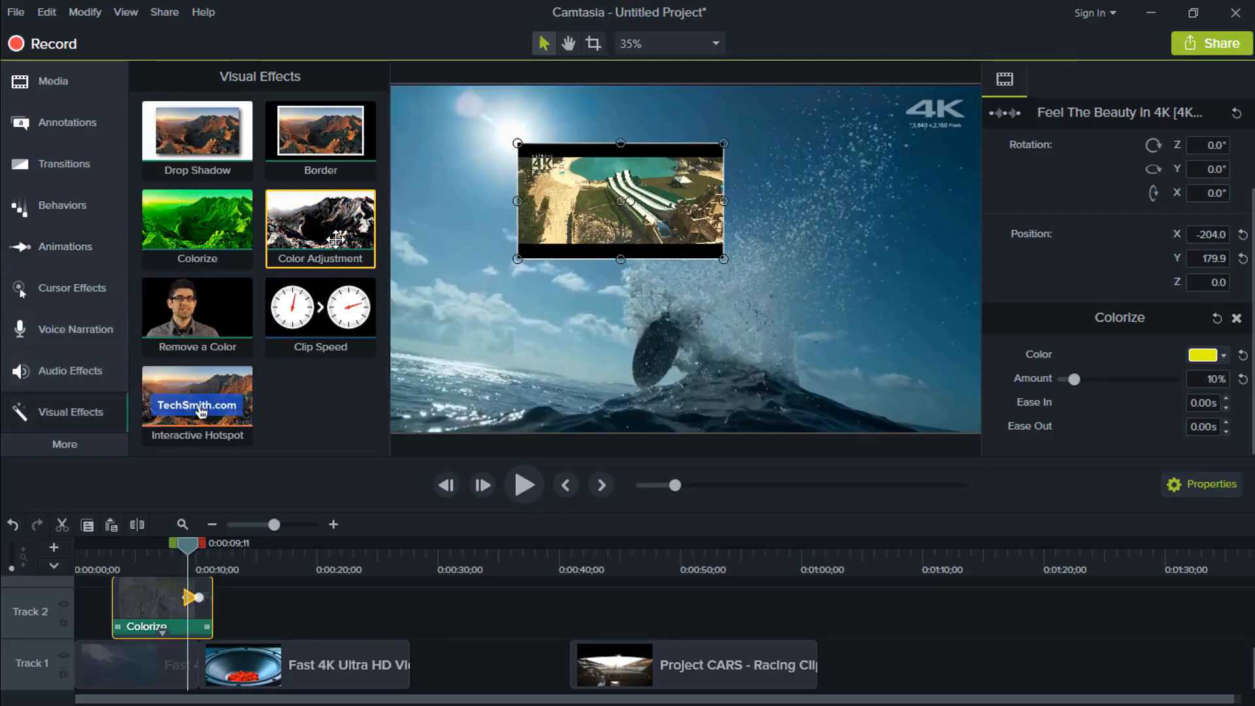
pyautogui.click(222, 554)
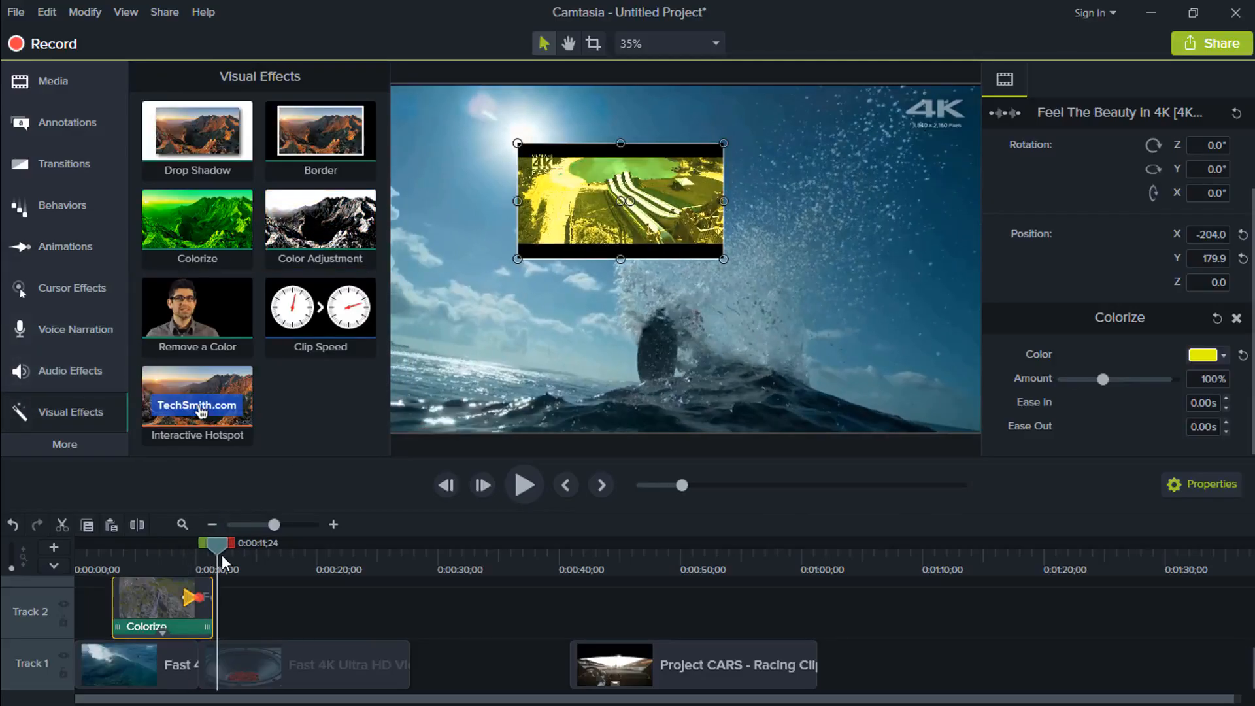
pyautogui.click(628, 316)
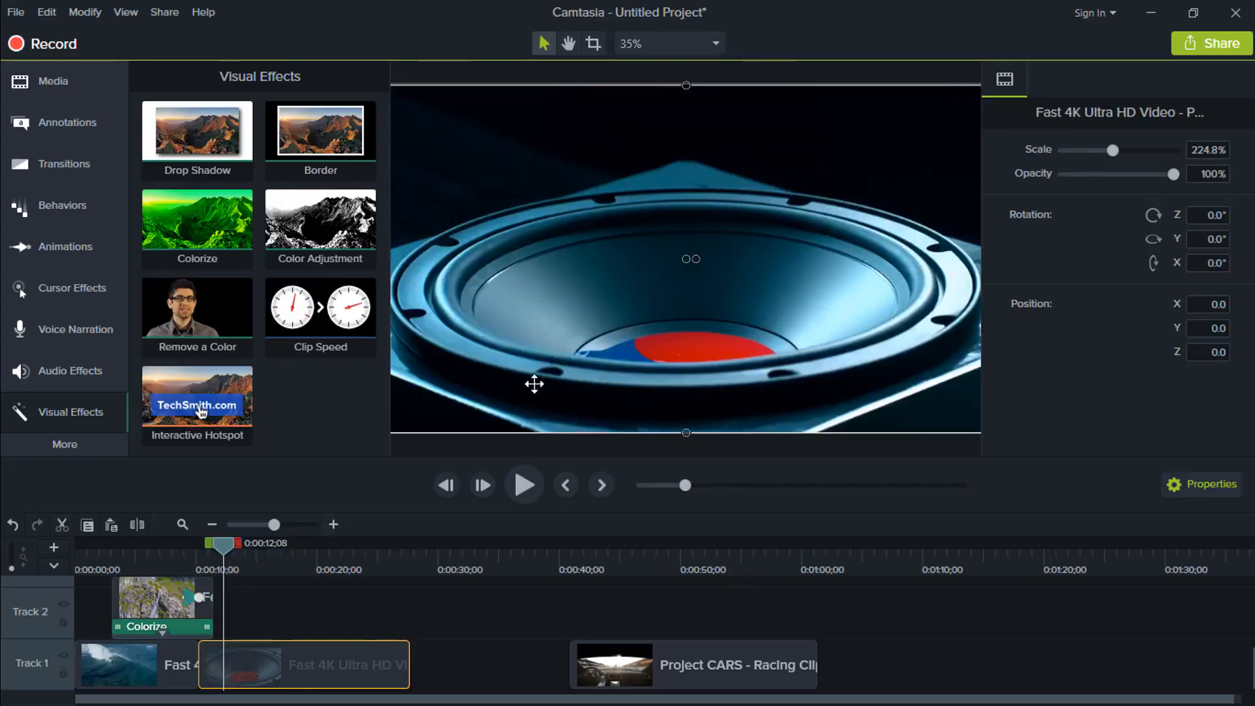
pyautogui.moveTo(226, 551); pyautogui.dragTo(403, 606)
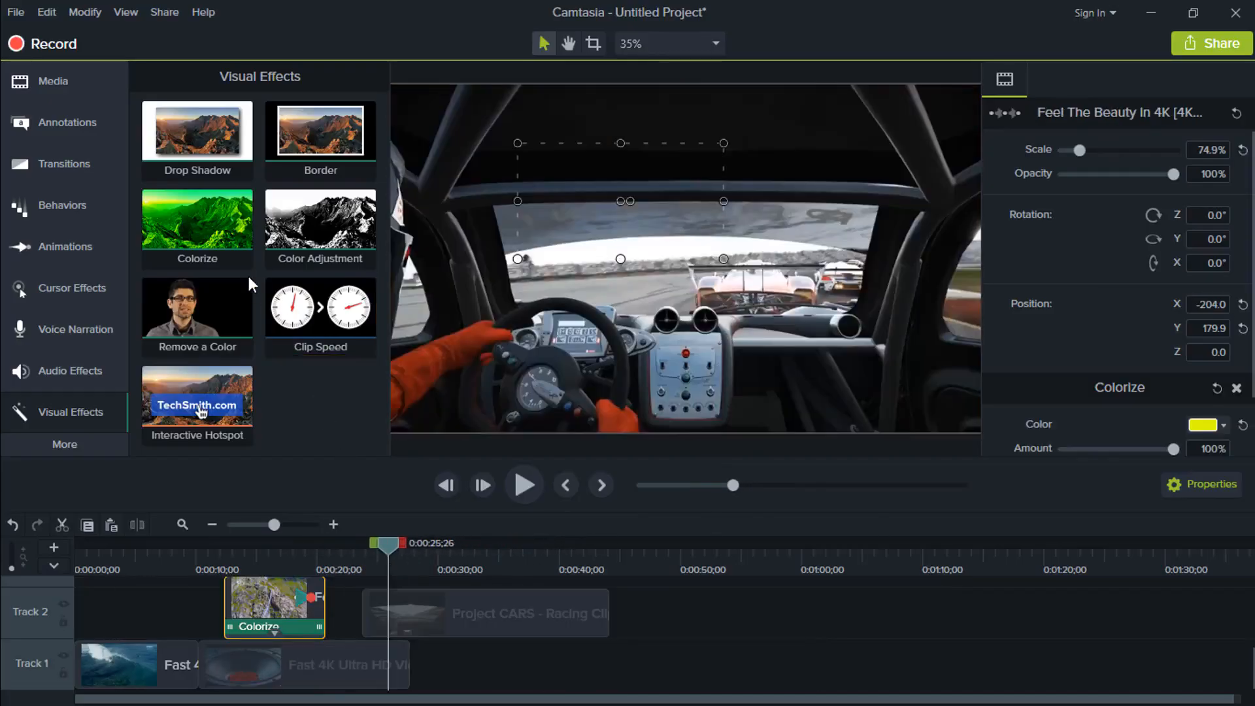
# - Apply the Color Adjustment effect to the Project CARS clip on Track 2 and show only that effect's settings
pyautogui.moveTo(333, 242); pyautogui.dragTo(465, 598)
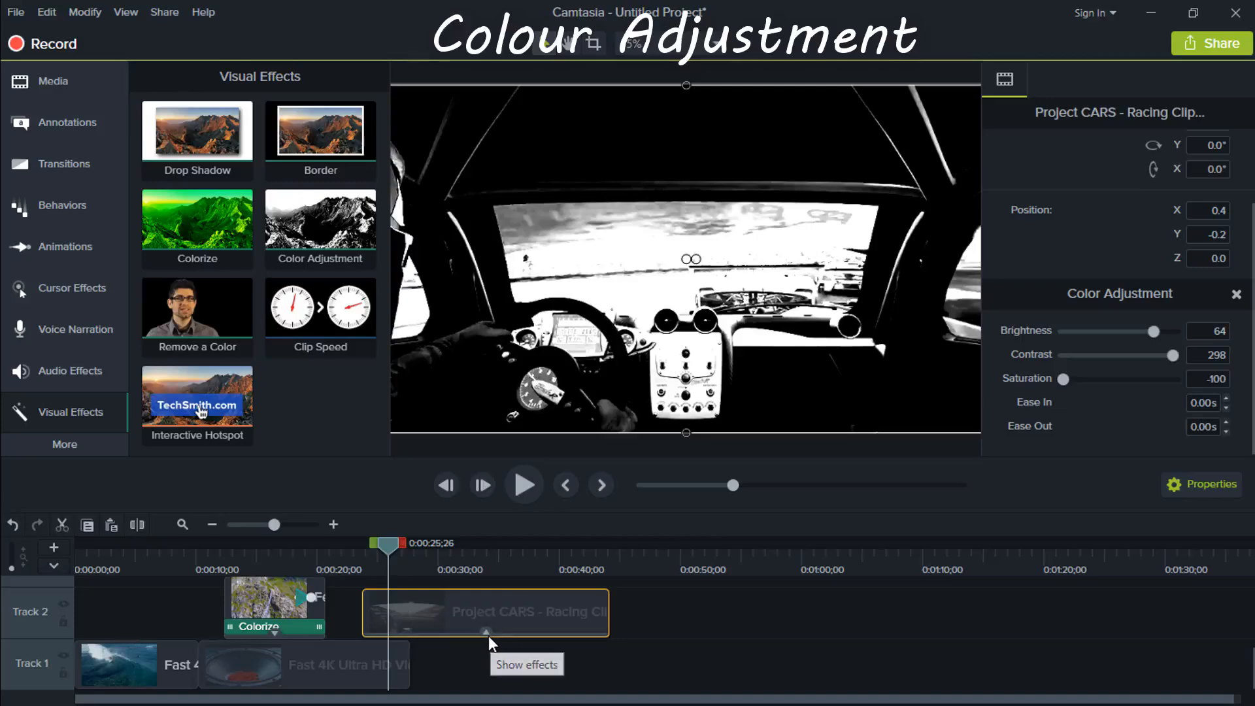
pyautogui.click(486, 633)
pyautogui.click(464, 625)
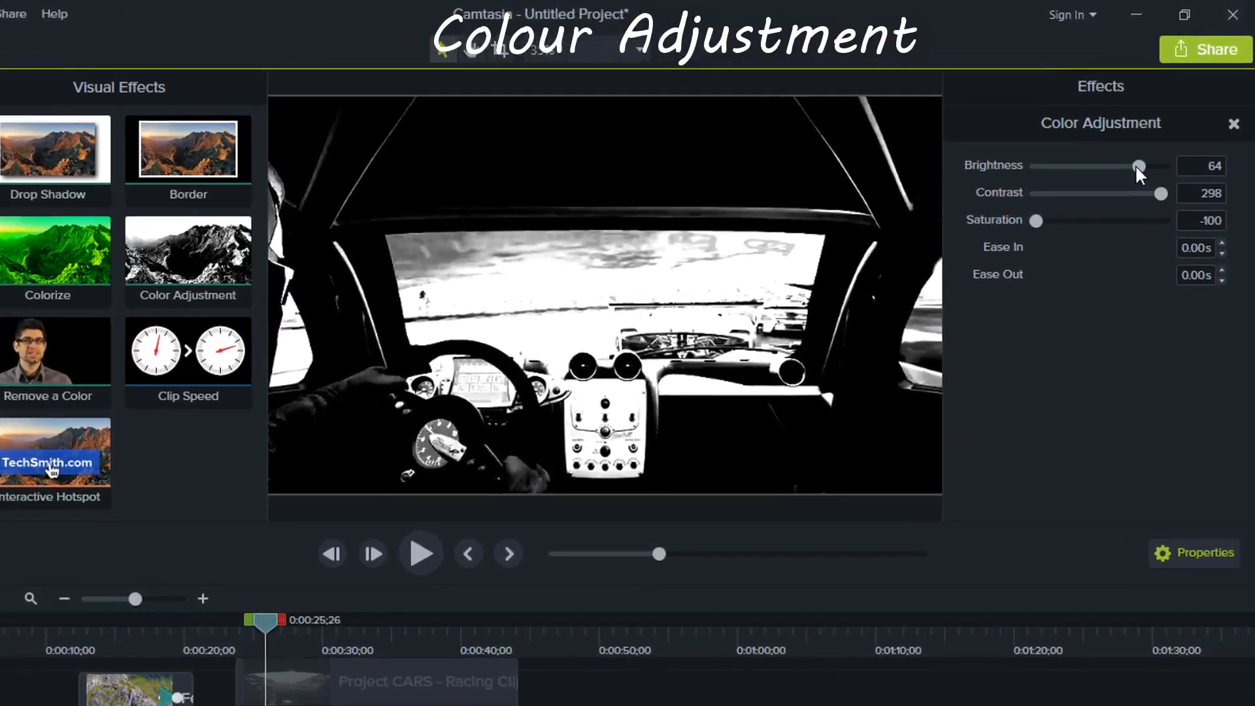
# - Set the Project CARS clip's Color Adjustment to brightness 13, contrast 0 and saturation -28
pyautogui.moveTo(1135, 163); pyautogui.dragTo(1184, 256)
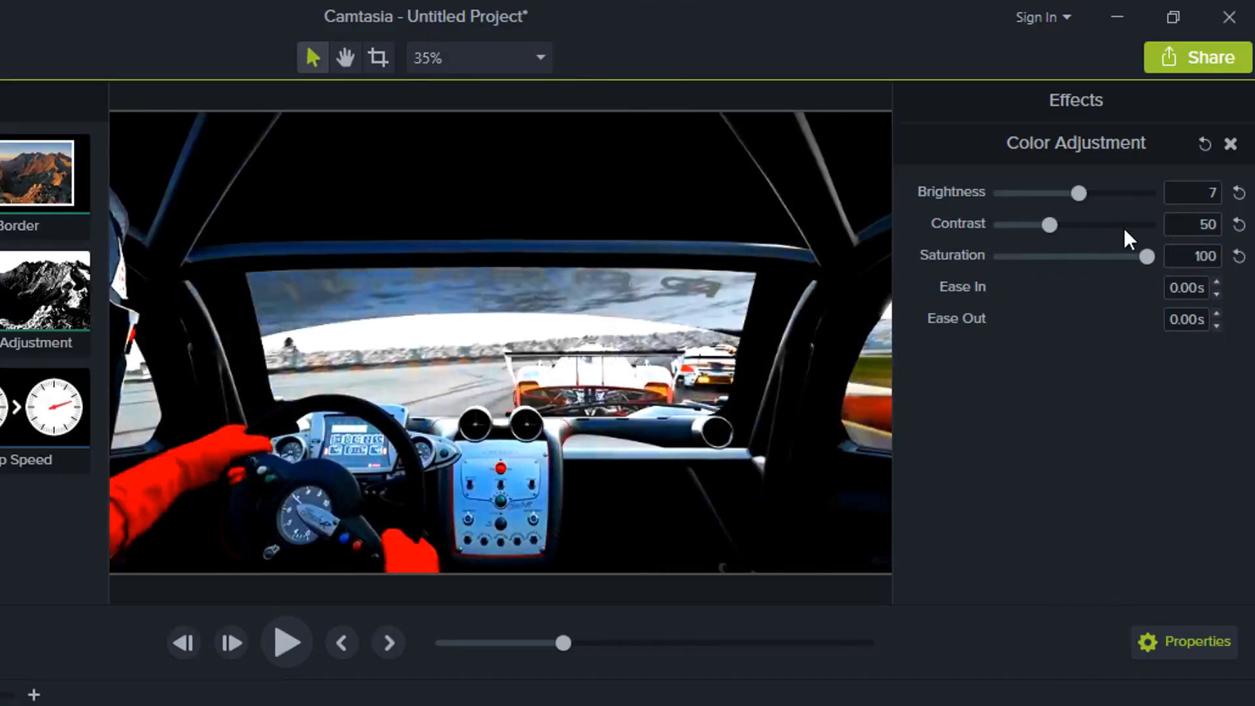
pyautogui.moveTo(1057, 229)
pyautogui.mouseDown()
pyautogui.moveTo(1089, 222)
pyautogui.moveTo(1019, 237)
pyautogui.moveTo(1048, 246)
pyautogui.mouseUp()
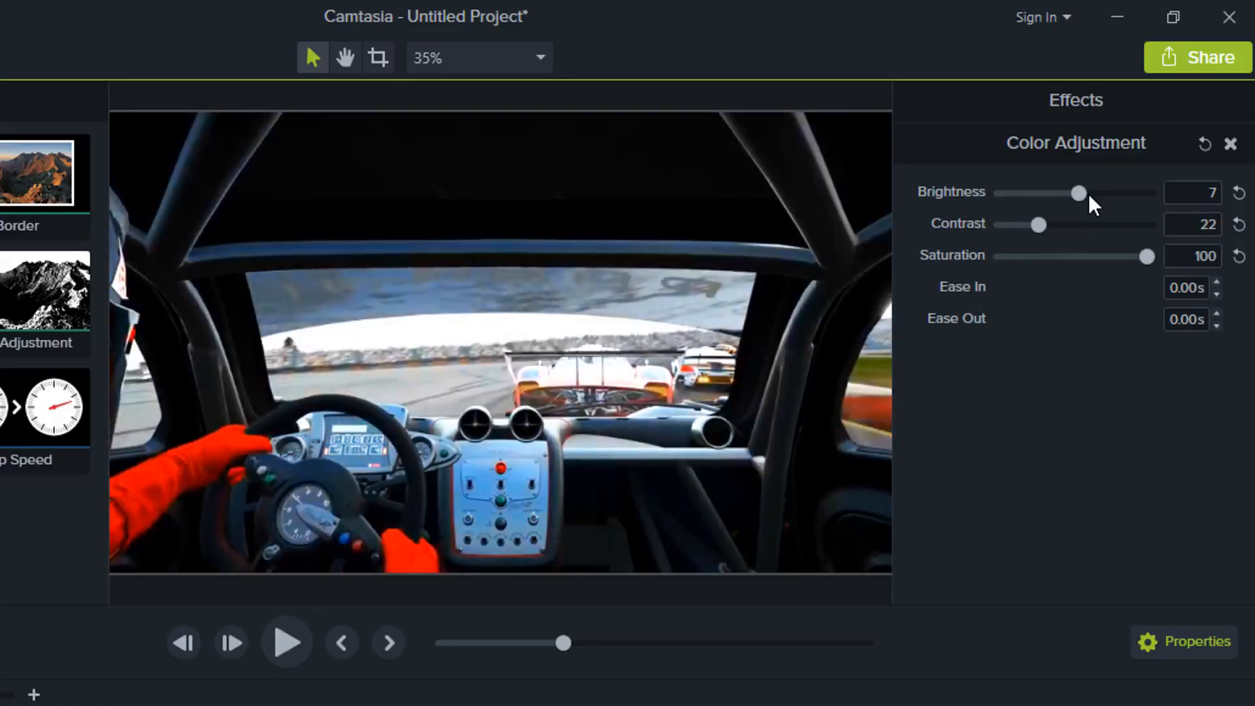
pyautogui.moveTo(1089, 194)
pyautogui.mouseDown()
pyautogui.moveTo(1051, 196)
pyautogui.moveTo(1093, 193)
pyautogui.moveTo(1081, 197)
pyautogui.mouseUp()
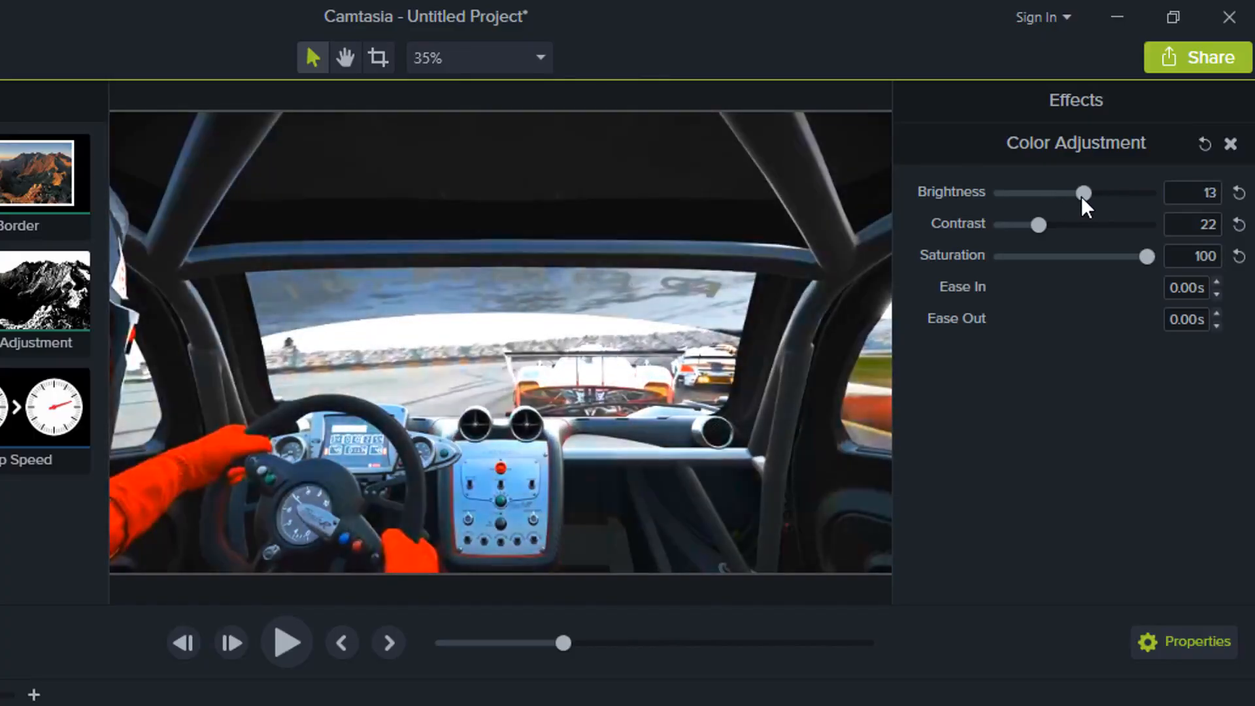
pyautogui.moveTo(1142, 259); pyautogui.dragTo(1033, 233)
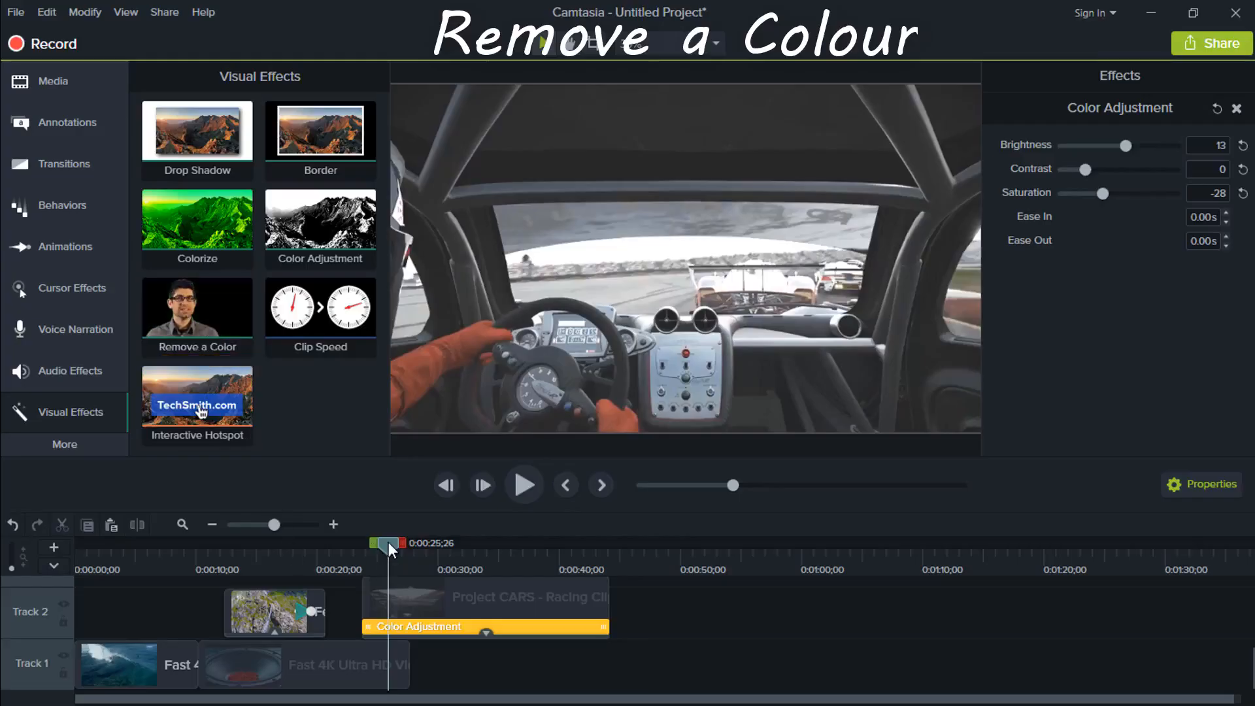
# - Add the Green Screen Animals video to Track 2 directly after the Project CARS clip
pyautogui.moveTo(389, 542); pyautogui.dragTo(616, 550)
pyautogui.click(53, 81)
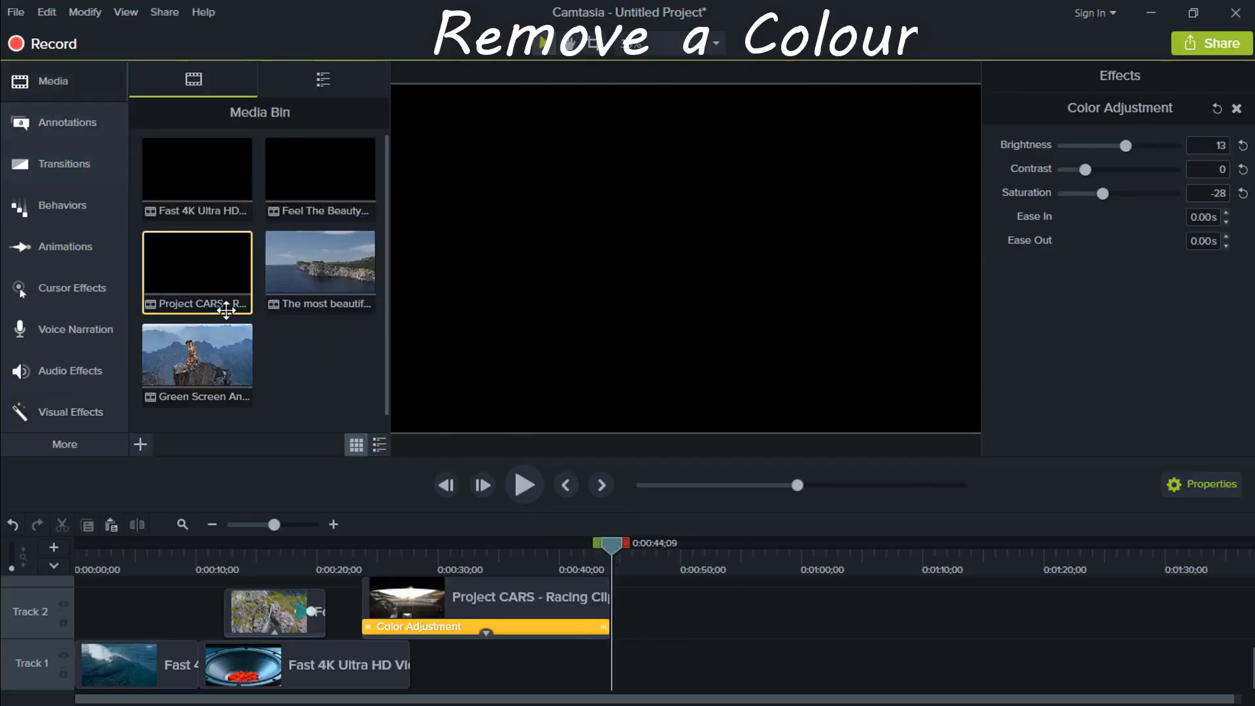
pyautogui.moveTo(196, 359); pyautogui.dragTo(610, 634)
# - Split the Green Screen Animals clip at 0:00:55;27, where the plain green background footage is showing
pyautogui.moveTo(611, 550); pyautogui.dragTo(755, 565)
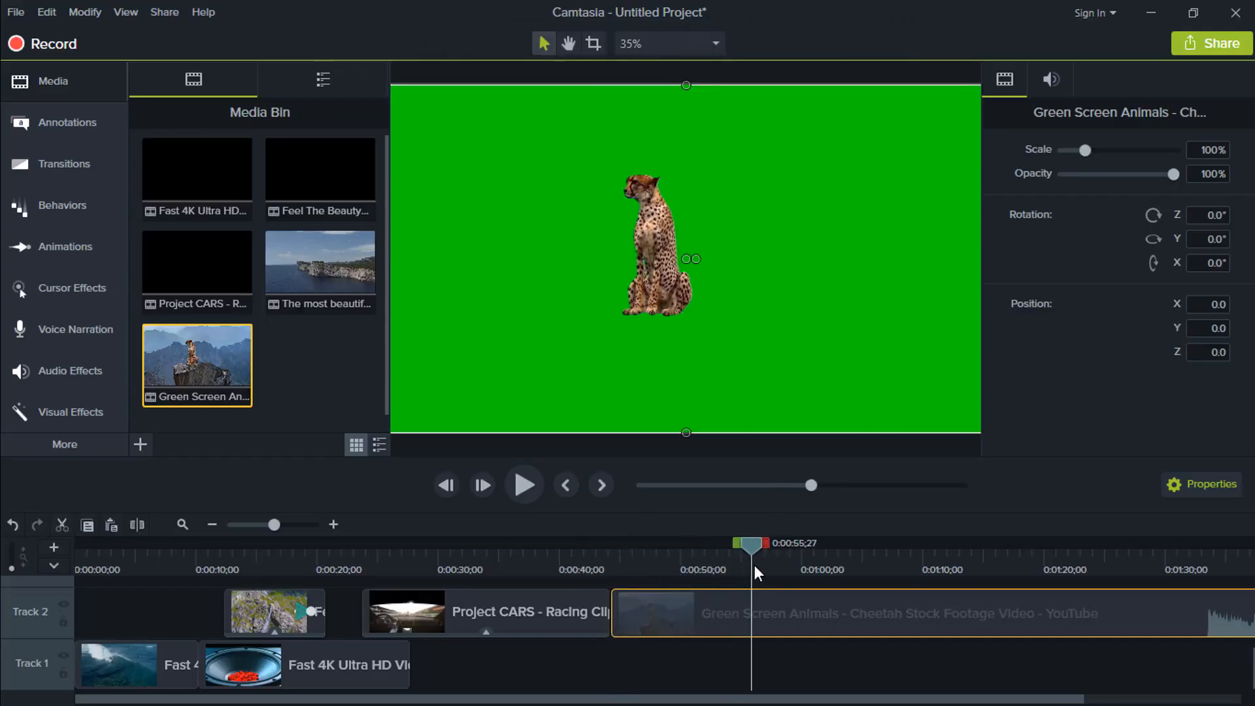
pyautogui.moveTo(780, 633); pyautogui.dragTo(769, 625)
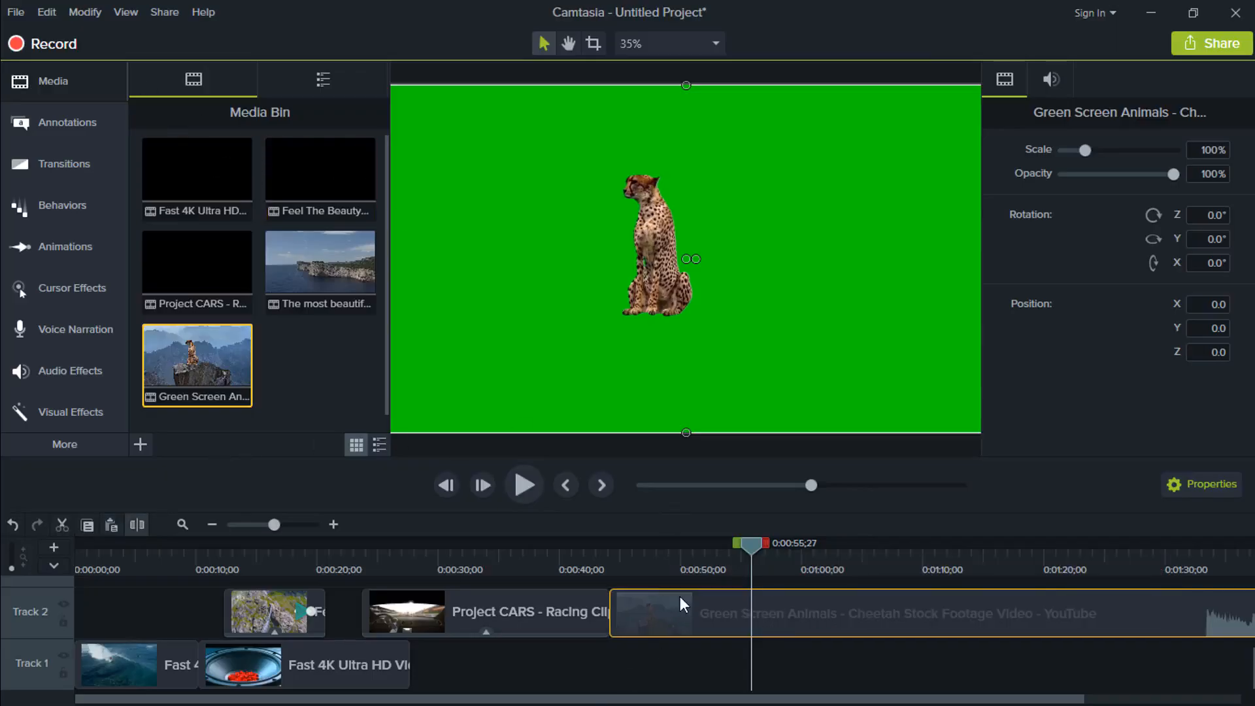
pyautogui.click(756, 561)
# - Delete the Project CARS clip from Track 4
pyautogui.moveTo(758, 545); pyautogui.dragTo(964, 574)
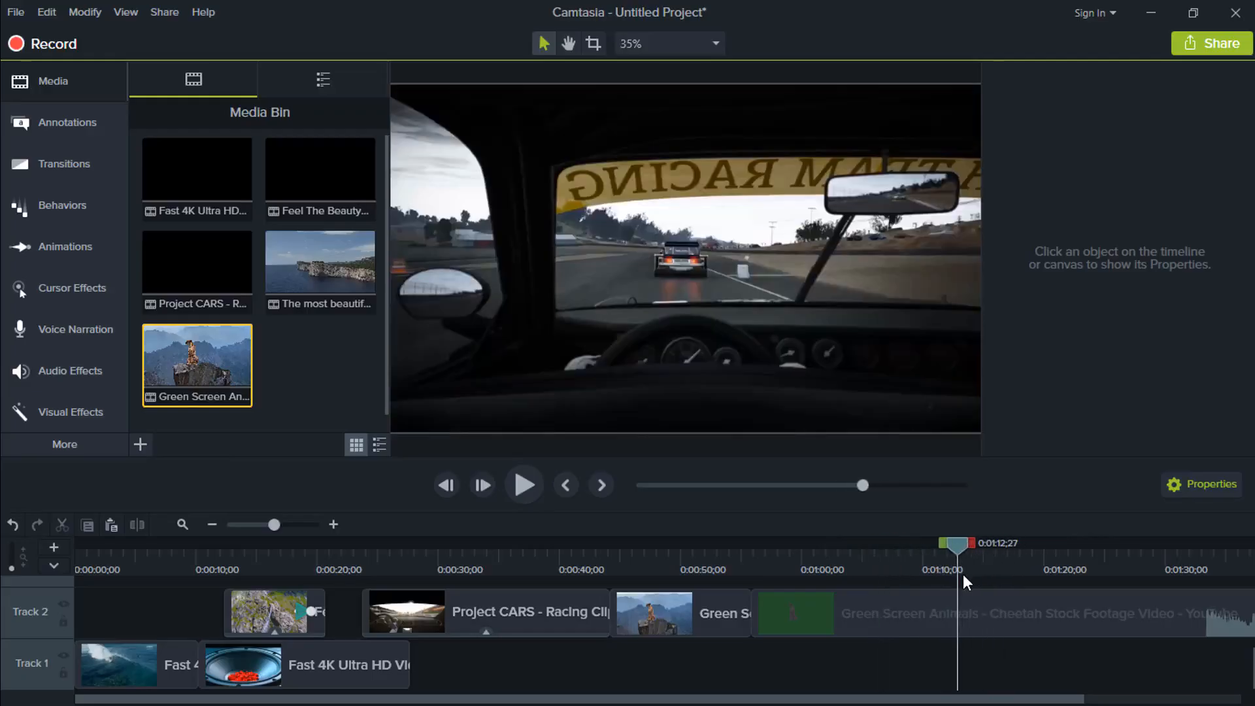
pyautogui.scroll(3, 965, 577)
pyautogui.scroll(-1, 971, 581)
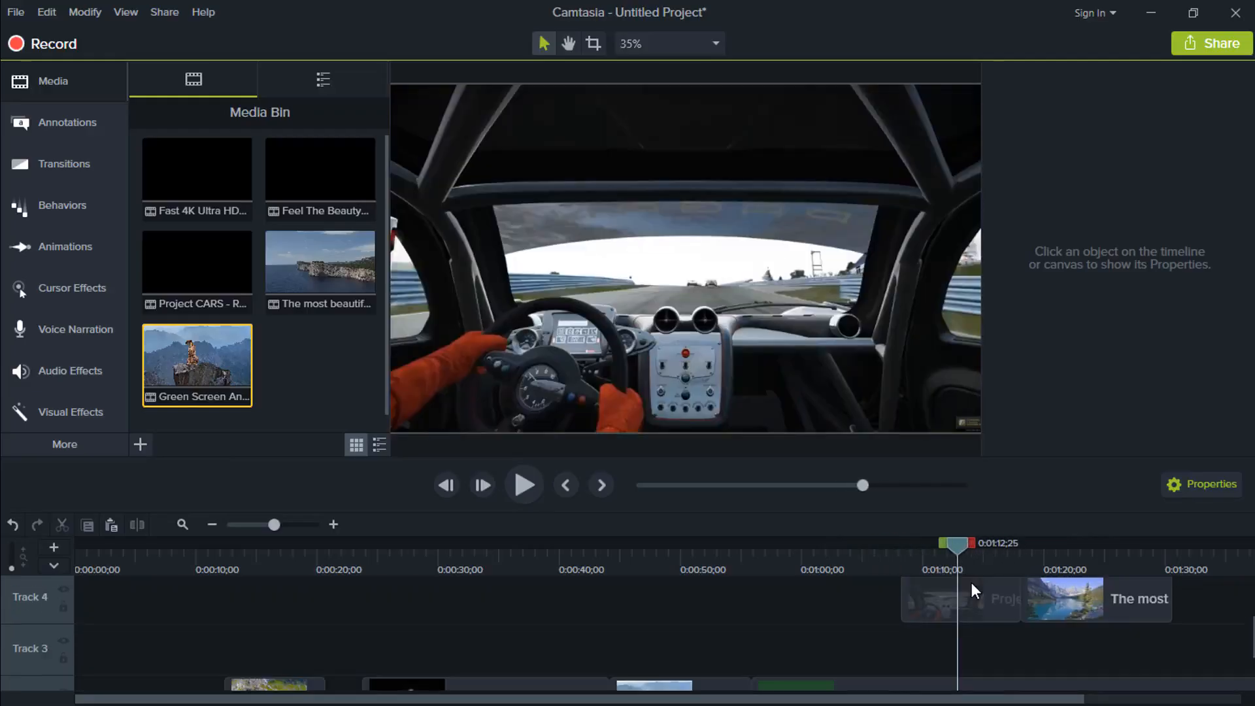
pyautogui.click(1006, 614)
pyautogui.press('Delete')
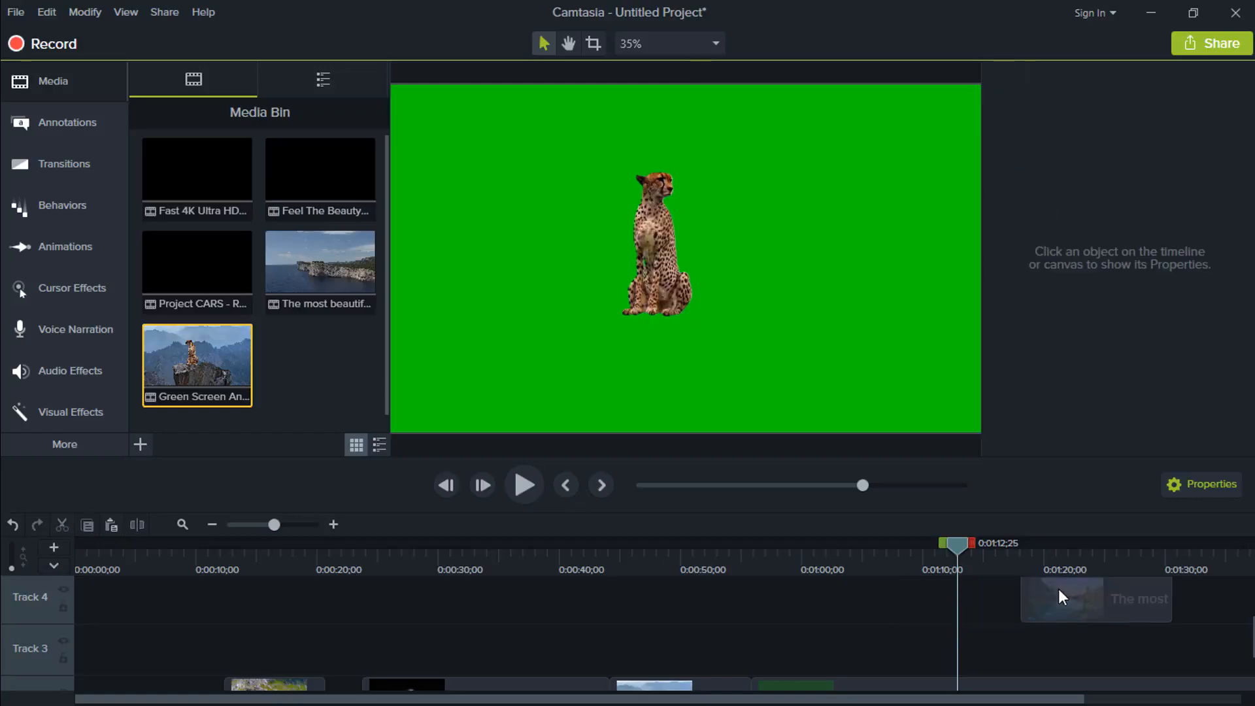
# - Move the lake landscape clip from Track 4 down to Track 1, starting at about 48 seconds
pyautogui.moveTo(1057, 589); pyautogui.dragTo(787, 651)
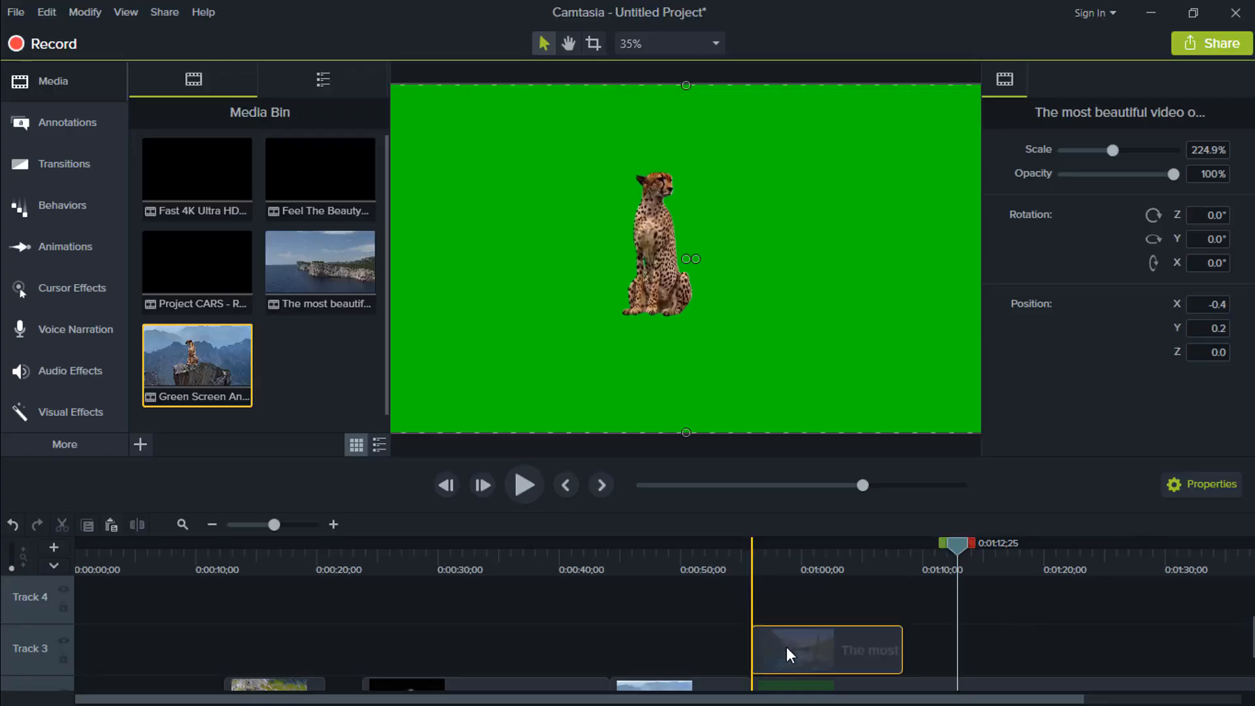
pyautogui.click(937, 554)
pyautogui.scroll(-3, 952, 623)
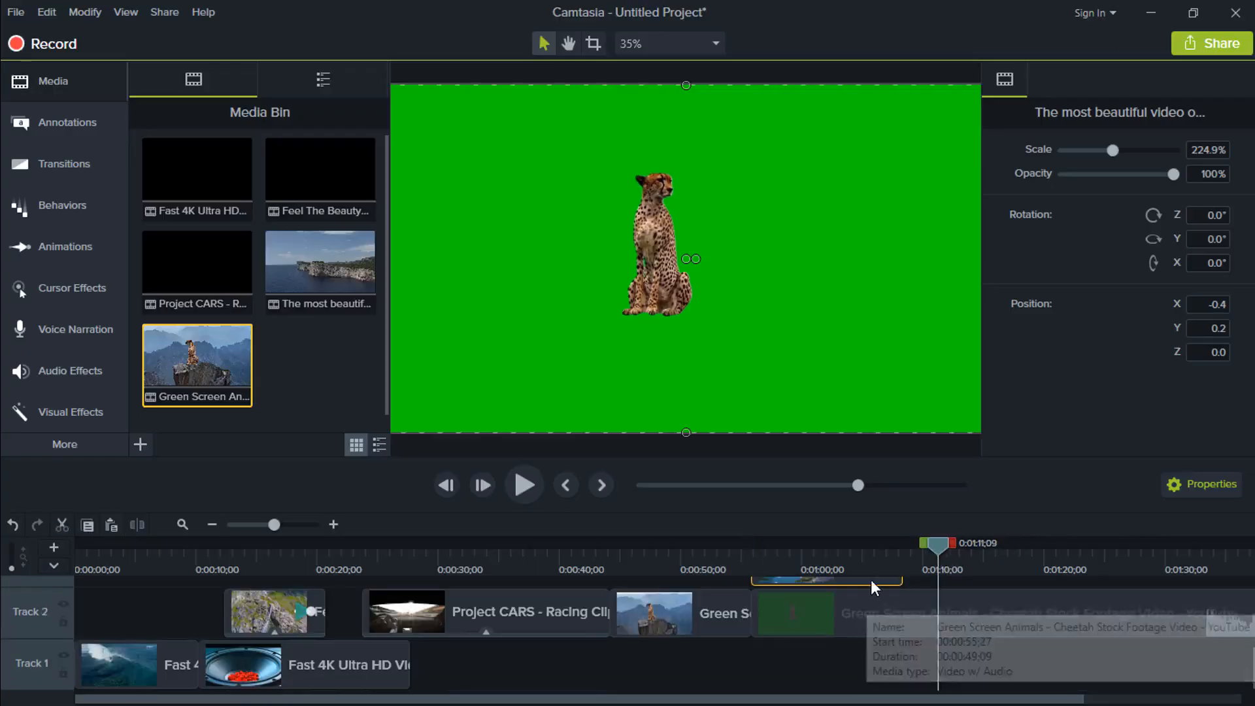
pyautogui.moveTo(865, 619); pyautogui.dragTo(779, 676)
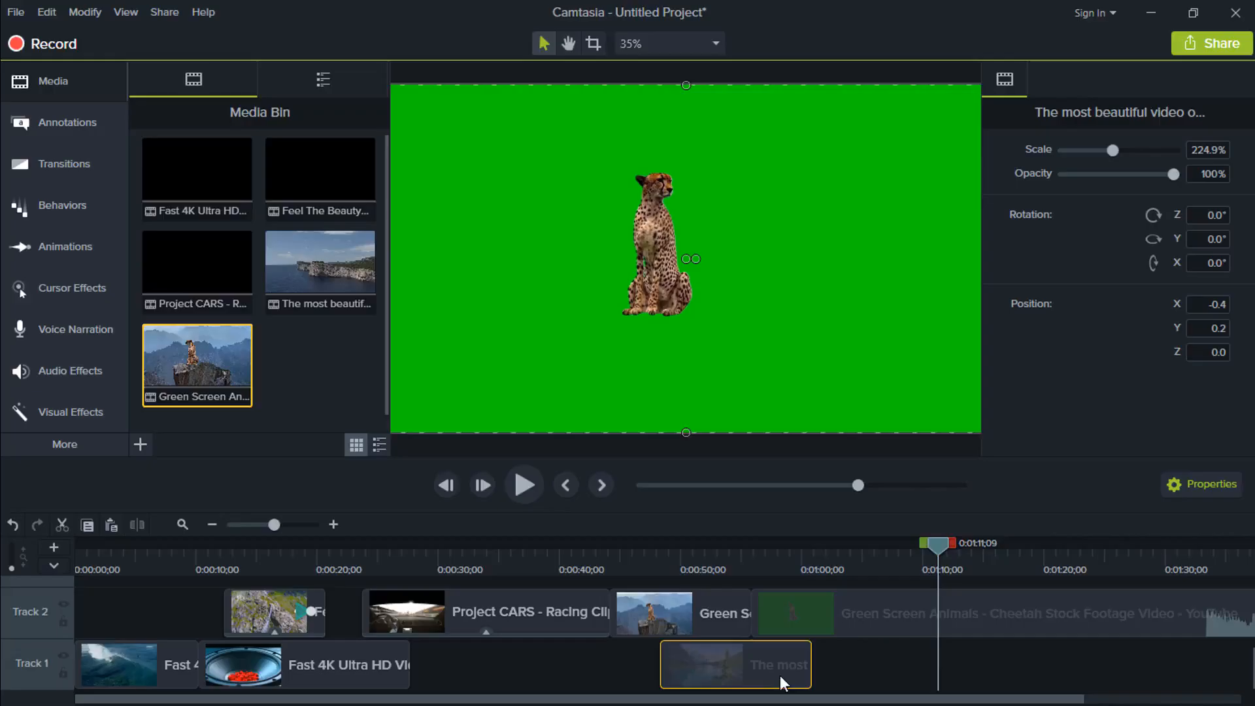
# - Split the green-screen cheetah clip at 0:01:25;29 and delete the part after the cut
pyautogui.click(929, 549)
pyautogui.moveTo(893, 567); pyautogui.dragTo(1137, 578)
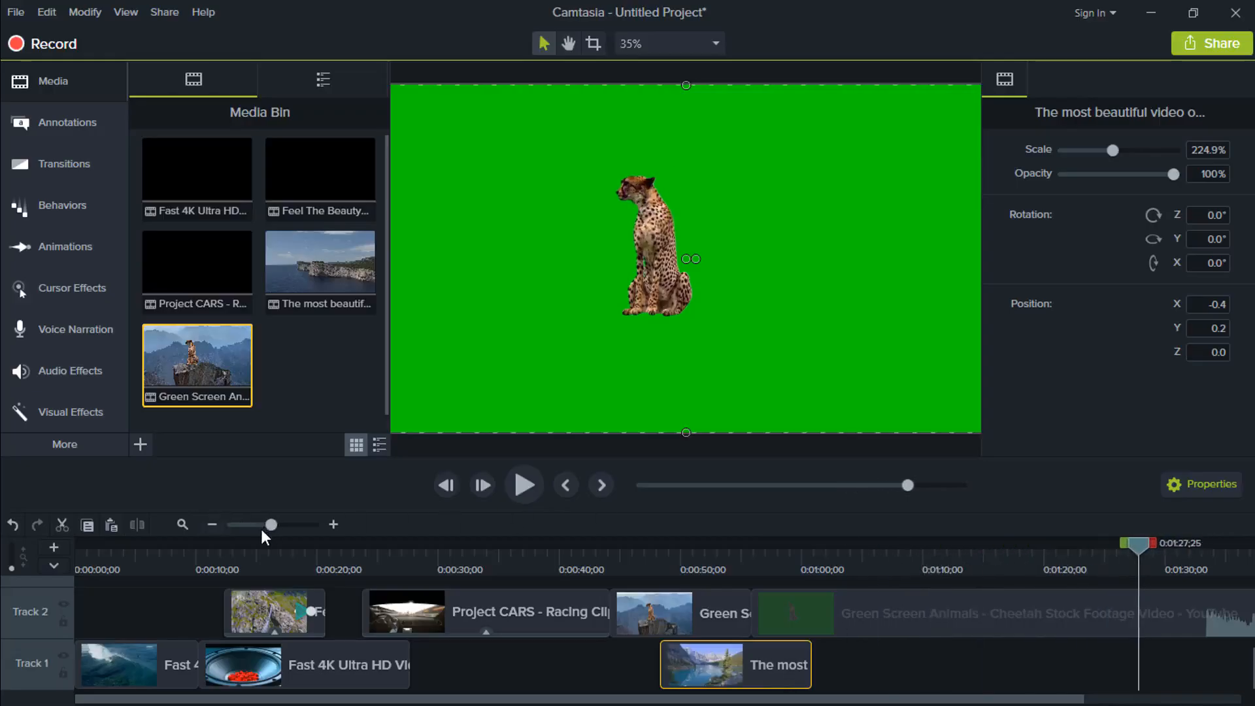
pyautogui.click(262, 530)
pyautogui.click(497, 563)
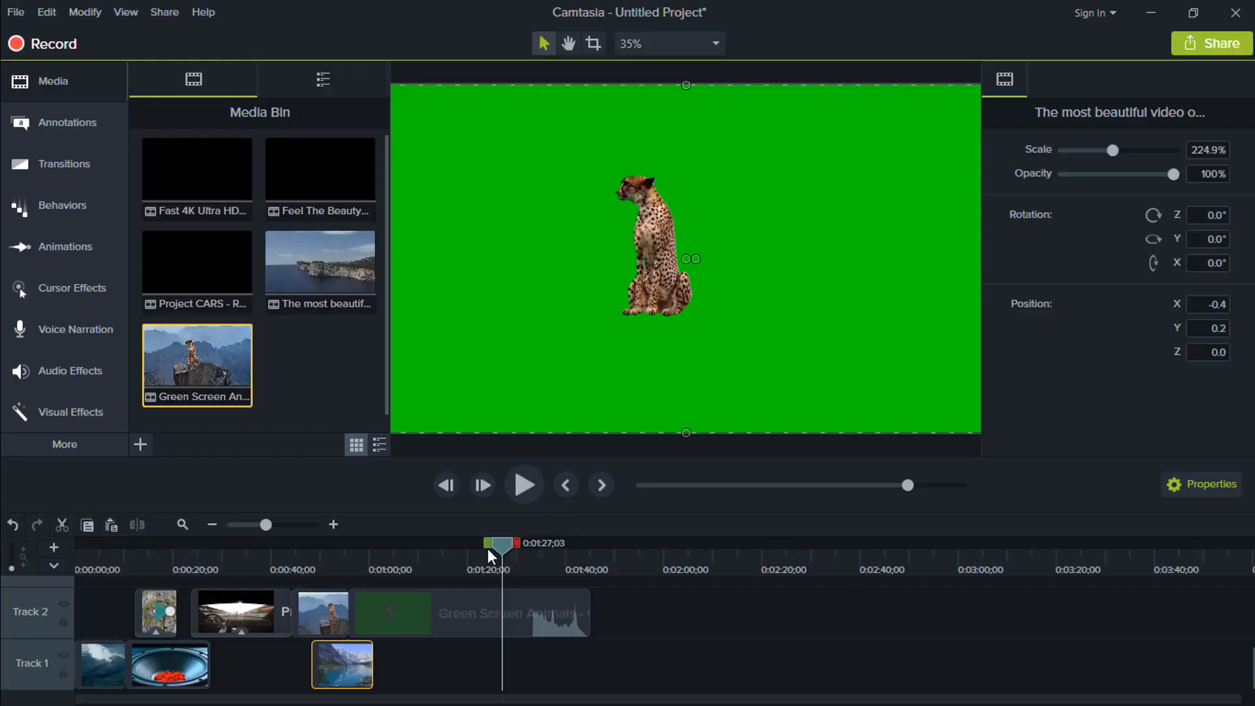
pyautogui.click(481, 616)
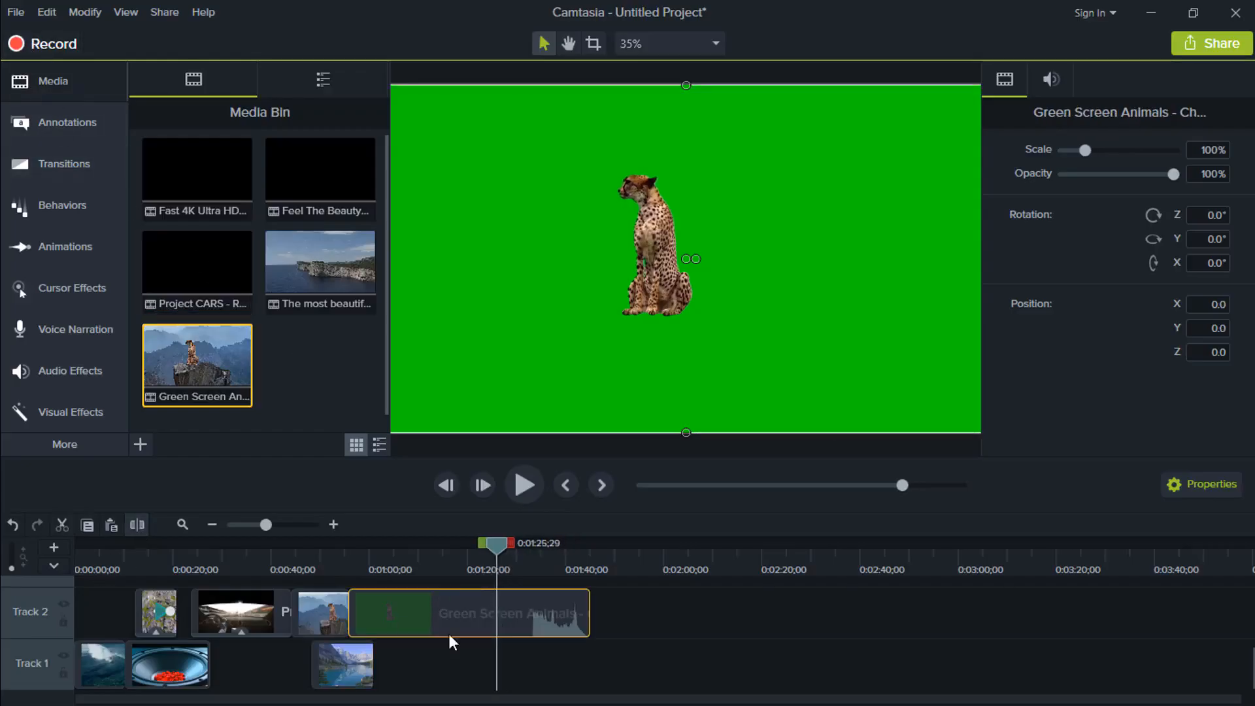
pyautogui.press('s')
pyautogui.click(527, 603)
pyautogui.rightClick(527, 603)
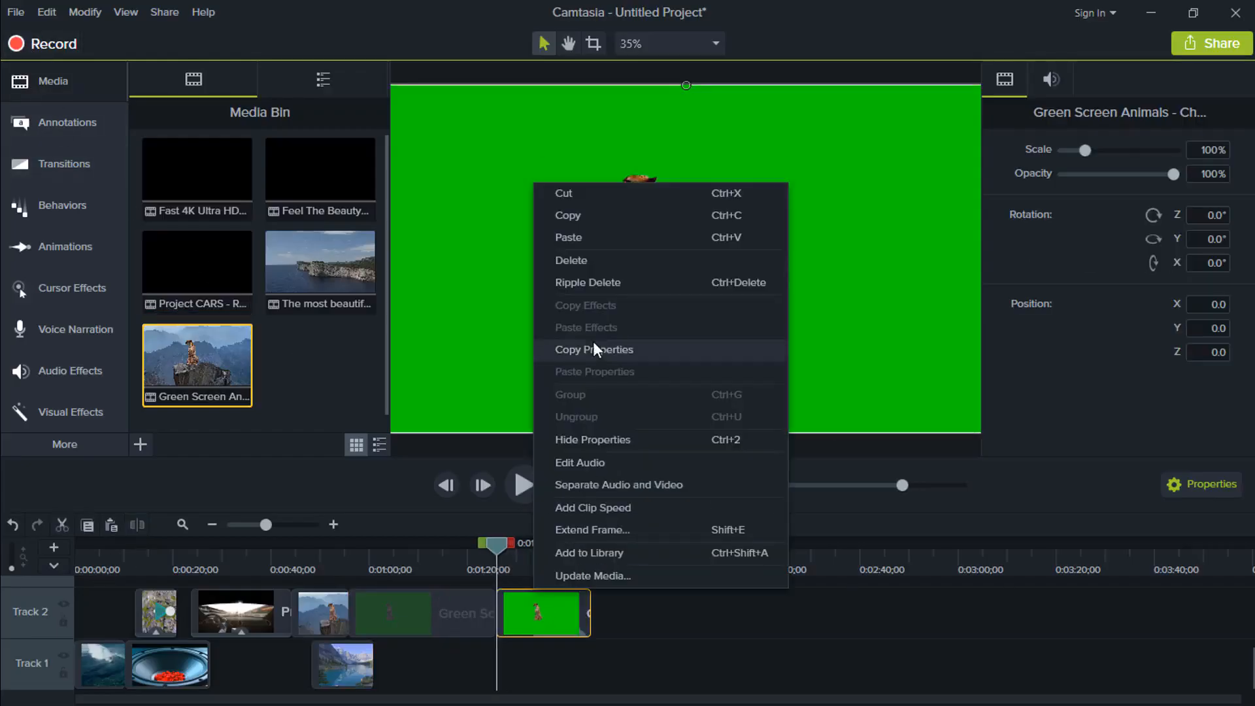
pyautogui.click(577, 260)
# - Move the green-screen cheetah clip onto Track 3 above the Project CARS clip, starting at about 28 seconds
pyautogui.moveTo(500, 555); pyautogui.dragTo(446, 554)
pyautogui.click(428, 614)
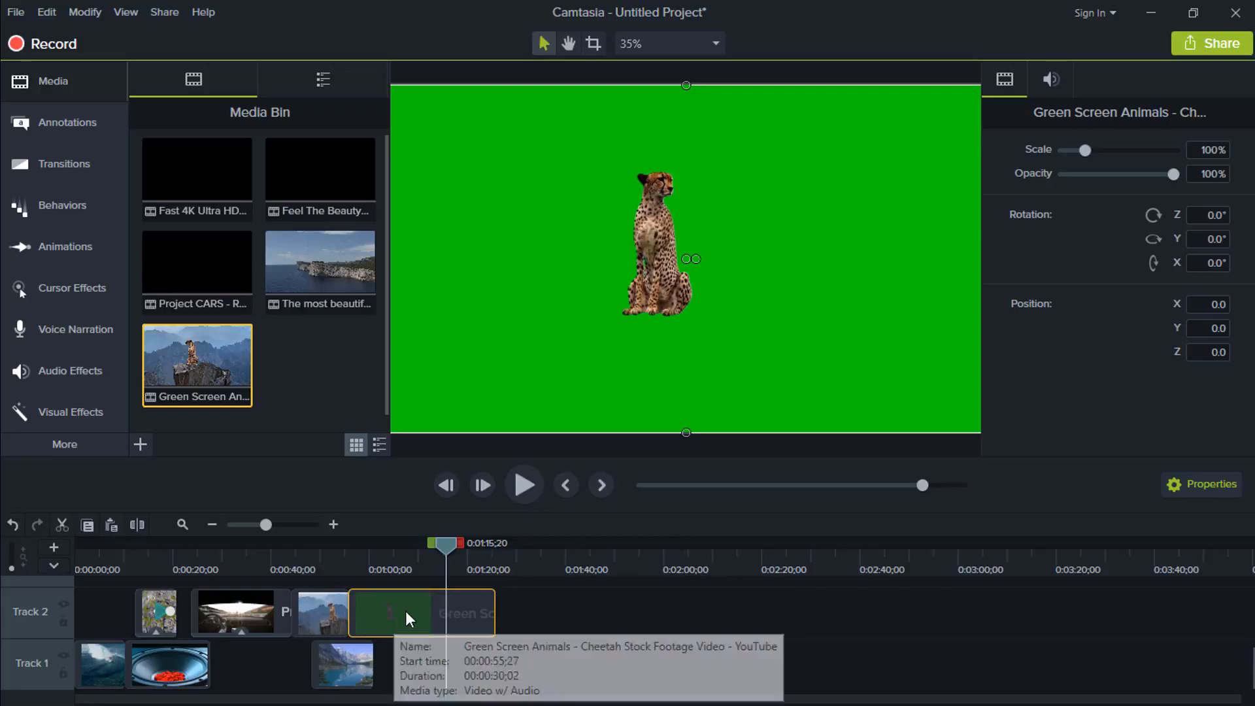
pyautogui.moveTo(405, 610); pyautogui.dragTo(257, 632)
# - Apply the Remove a Color effect to the cheetah clip on Track 3 and show only that effect's settings
pyautogui.moveTo(449, 547); pyautogui.dragTo(249, 558)
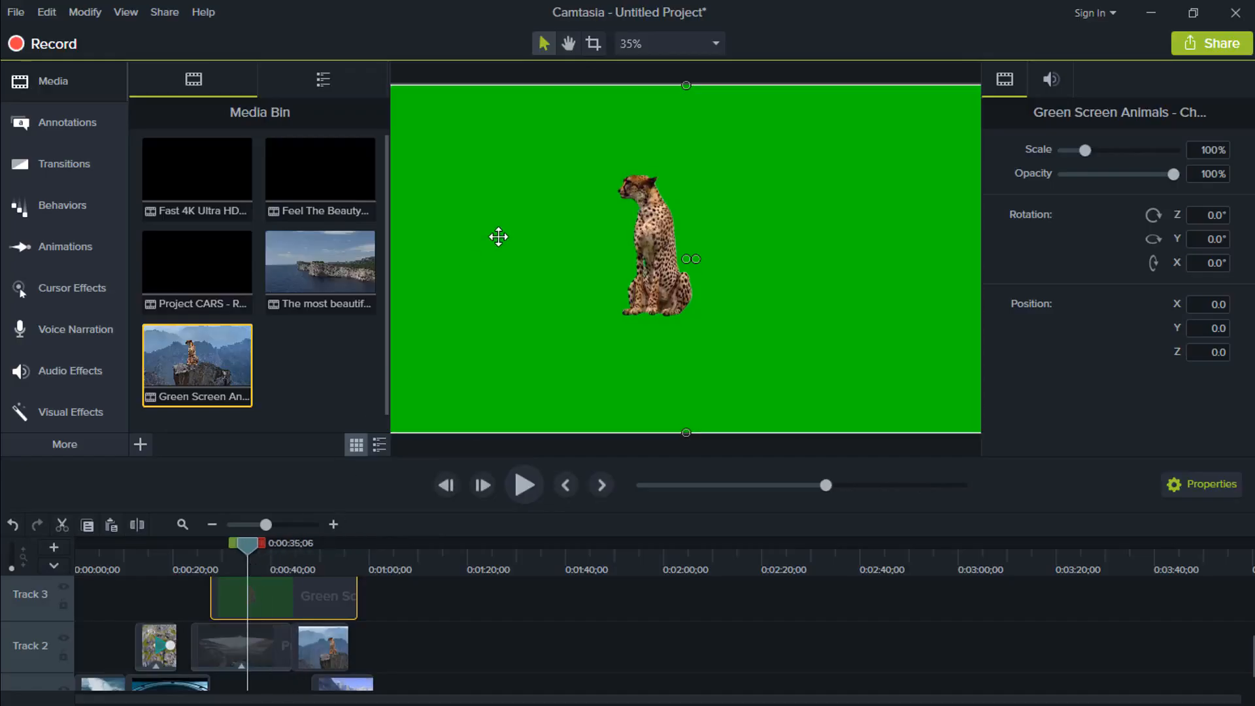
pyautogui.scroll(-2, 501, 237)
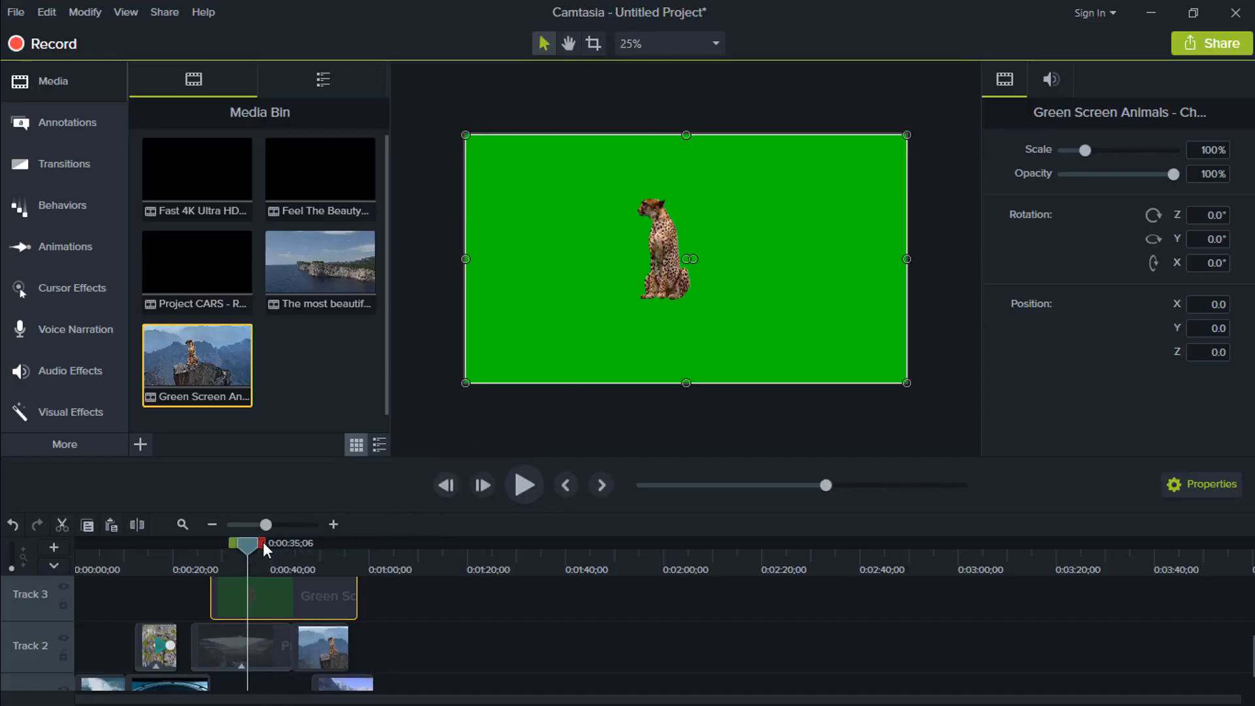
pyautogui.moveTo(279, 547); pyautogui.dragTo(226, 542)
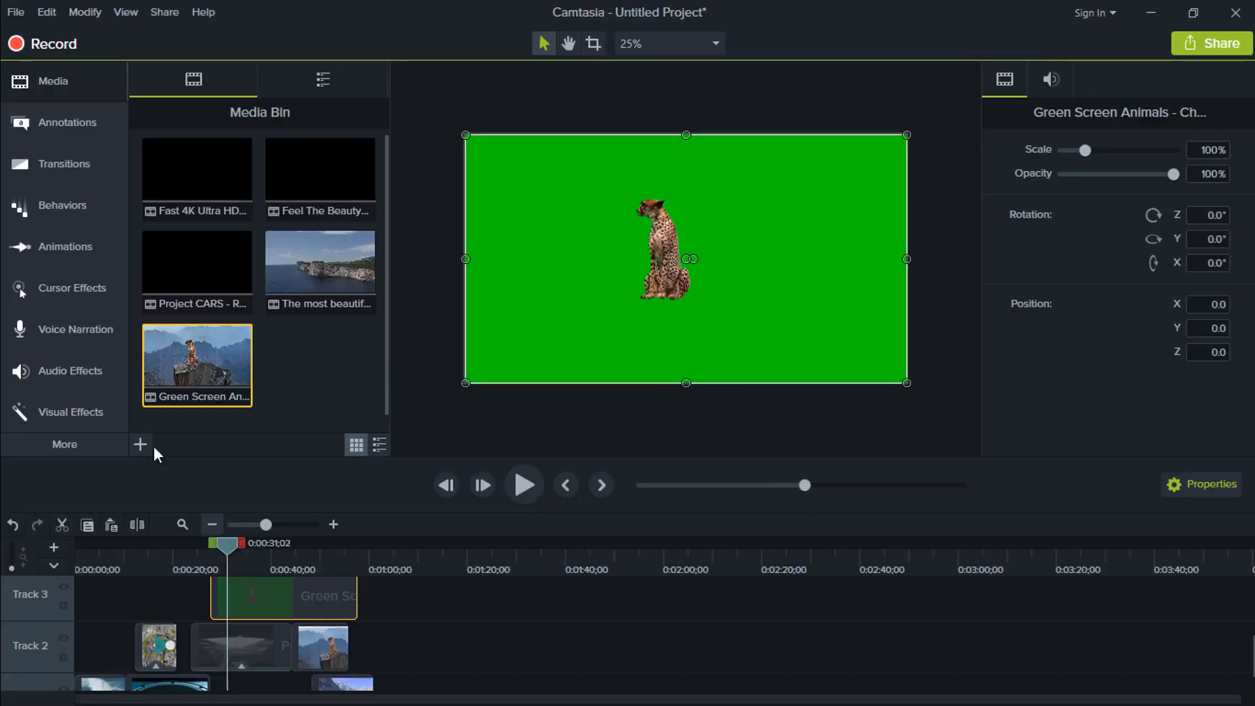
pyautogui.click(88, 403)
pyautogui.moveTo(222, 327); pyautogui.dragTo(253, 586)
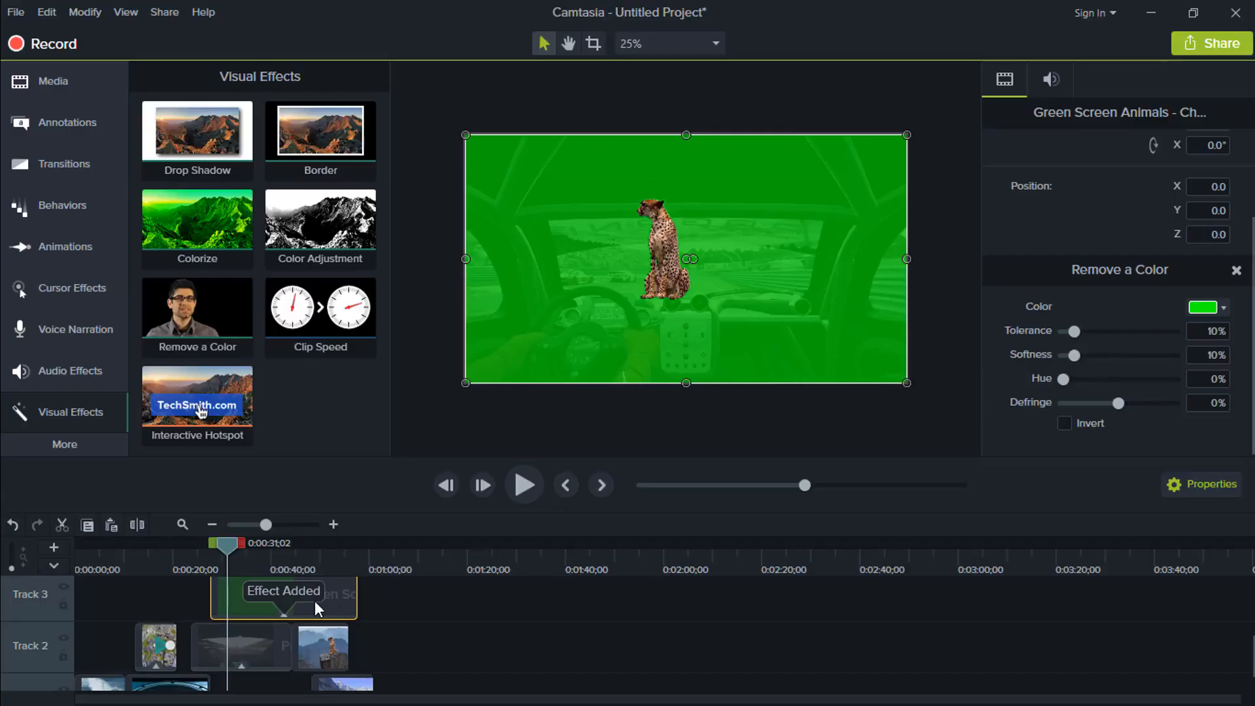
pyautogui.click(285, 614)
pyautogui.click(275, 609)
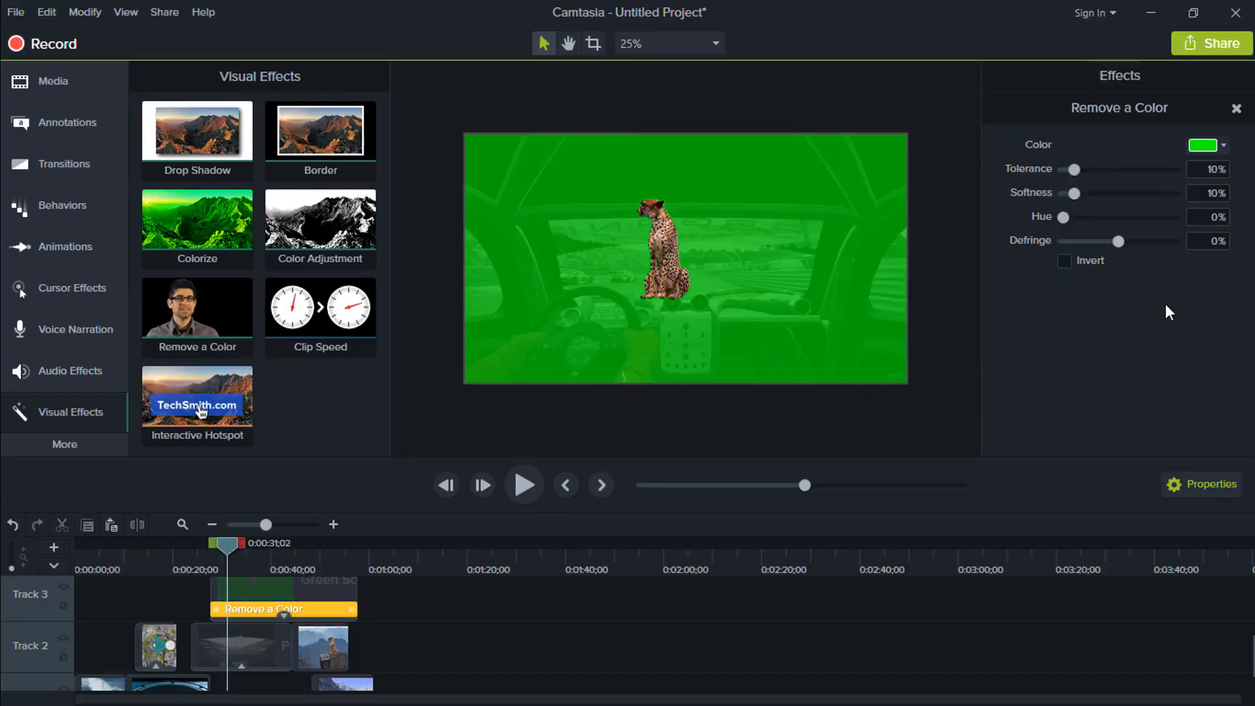
# - Sample the clip's green background as the color to remove and set the tolerance to 48%
pyautogui.click(1202, 148)
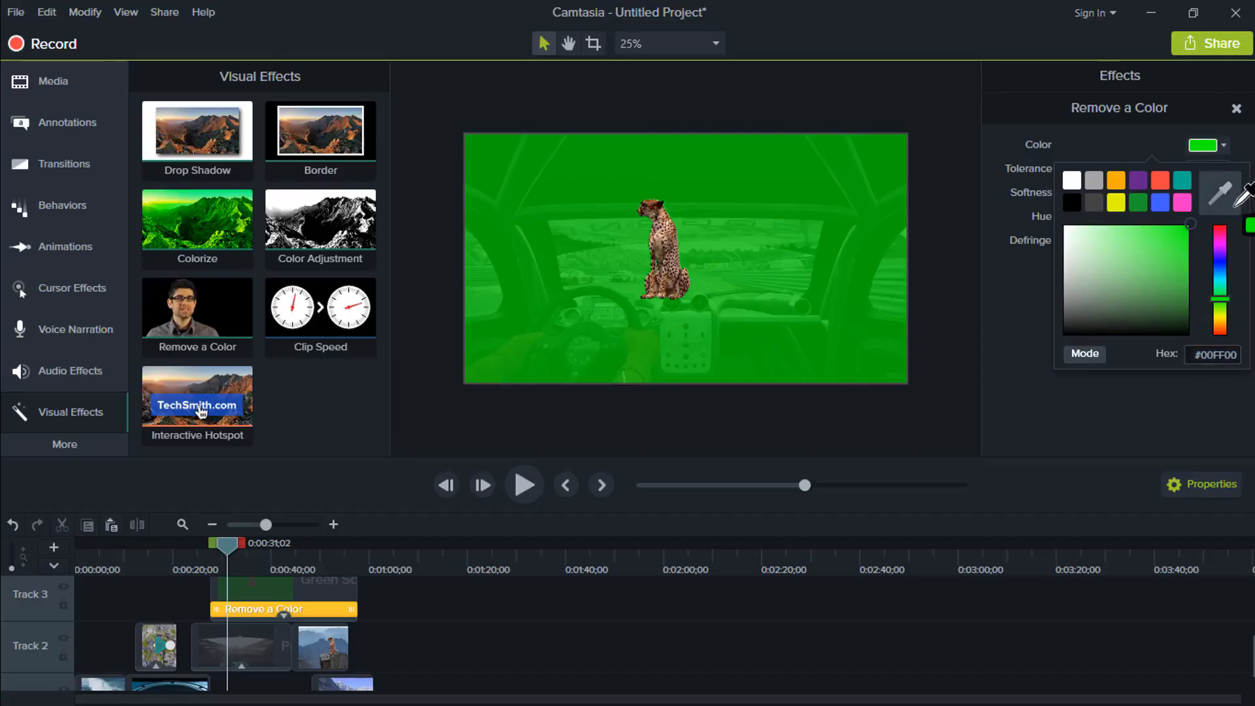
pyautogui.click(1221, 185)
pyautogui.click(771, 243)
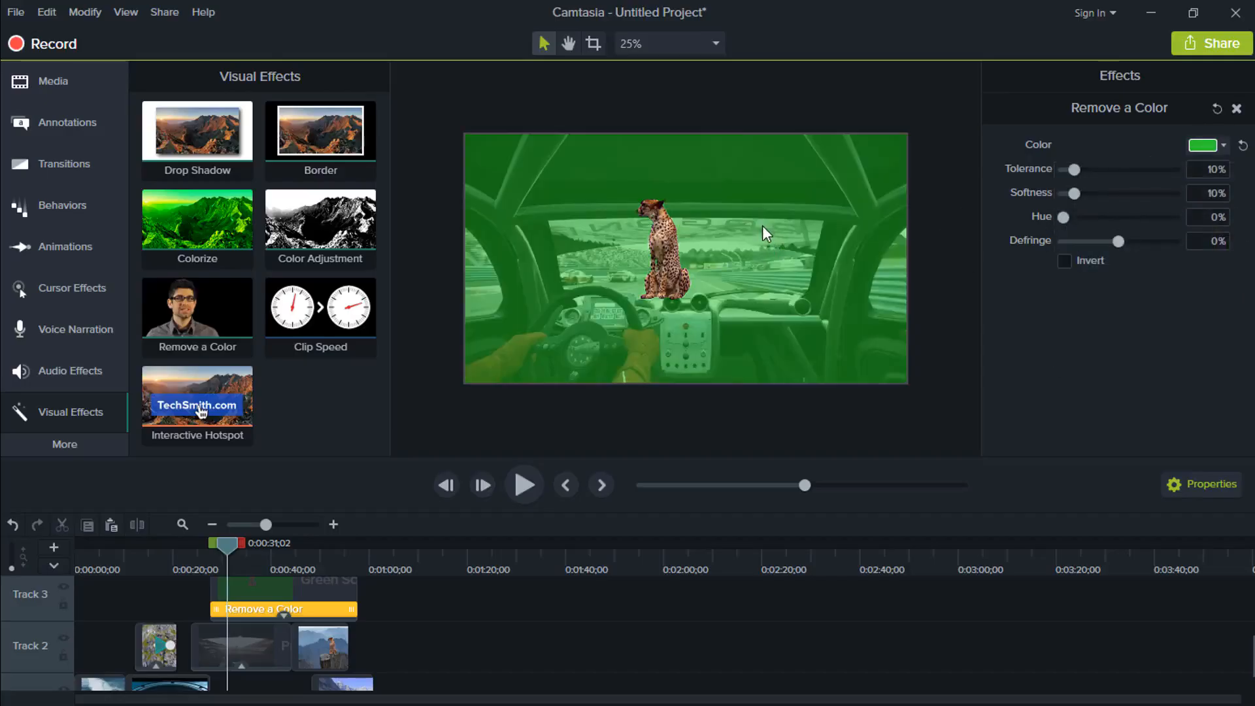
pyautogui.moveTo(1077, 168); pyautogui.dragTo(1108, 168)
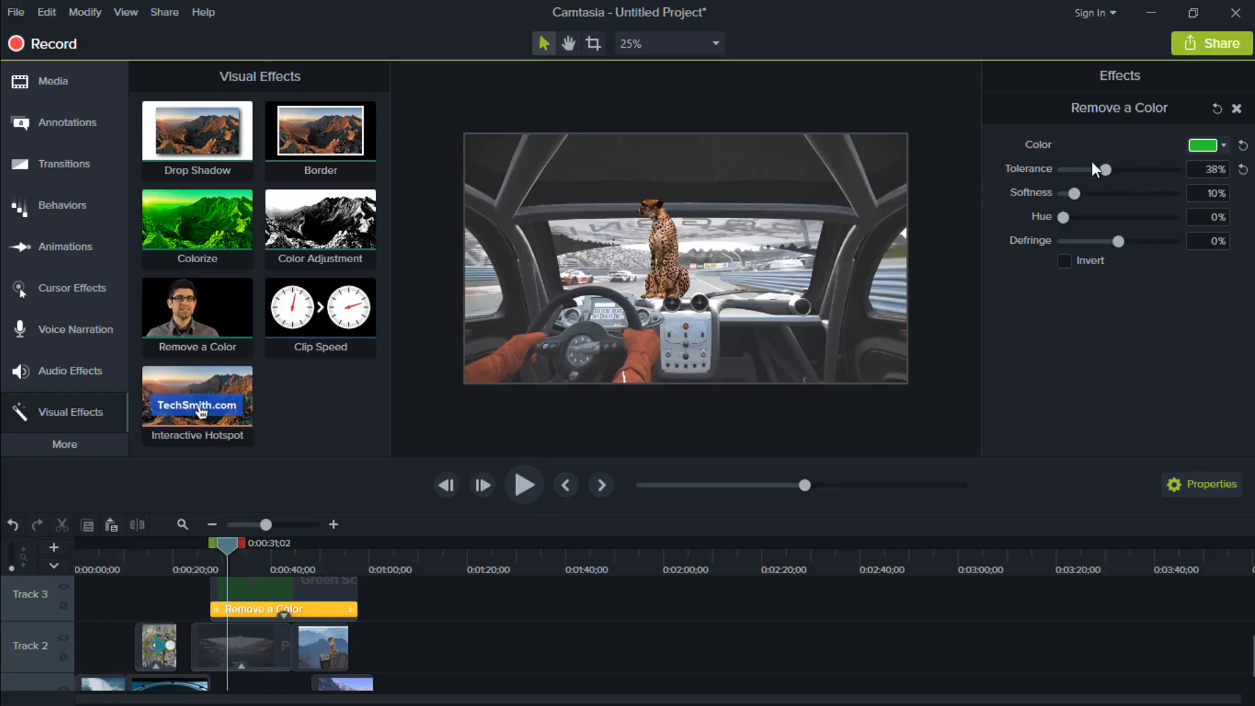
pyautogui.moveTo(1106, 168)
pyautogui.mouseDown()
pyautogui.moveTo(1061, 181)
pyautogui.moveTo(1117, 170)
pyautogui.mouseUp()
# - Play the cheetah over the racing footage to check the keyed result at a larger canvas view
pyautogui.press('space')
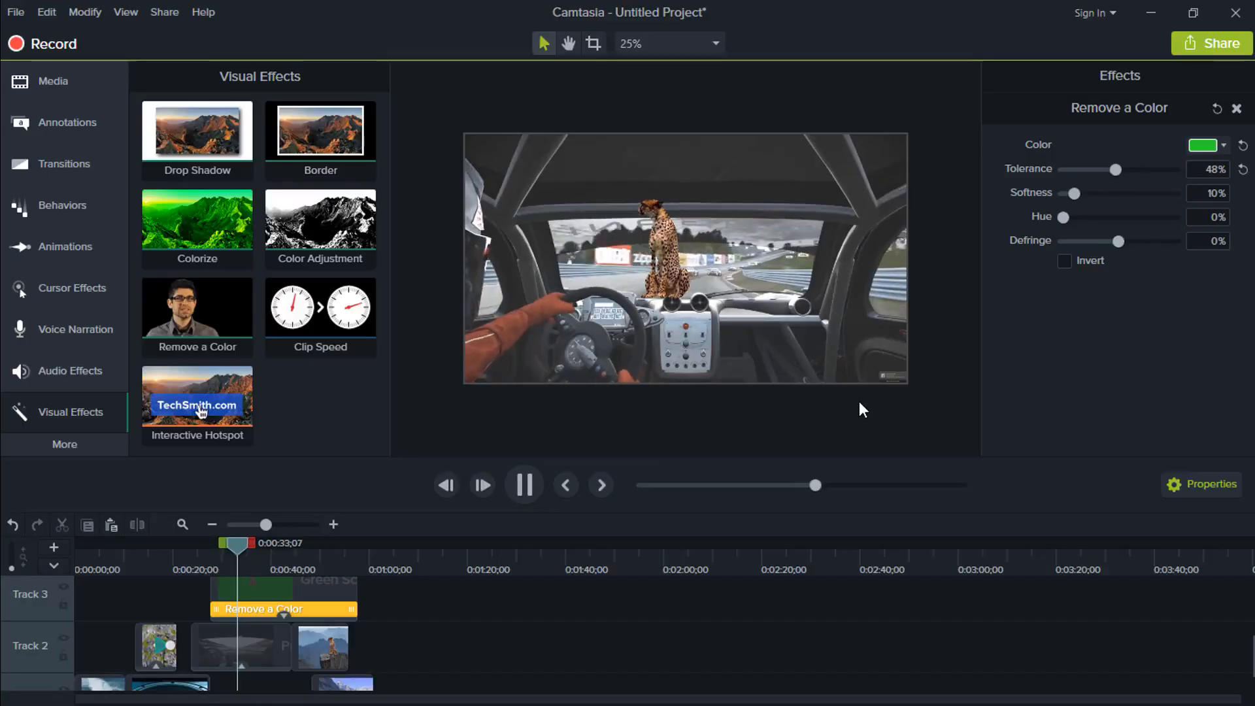
pyautogui.click(714, 275)
pyautogui.scroll(2, 709, 283)
pyautogui.scroll(-1, 714, 356)
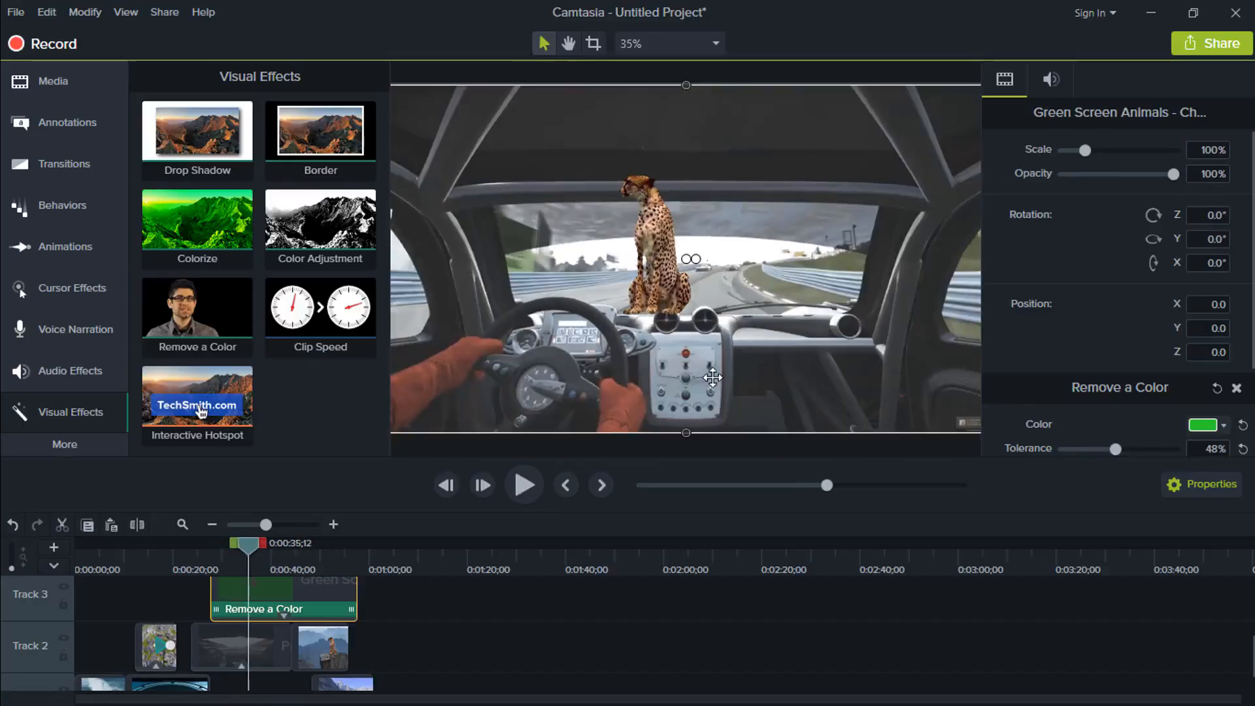
pyautogui.press('space')
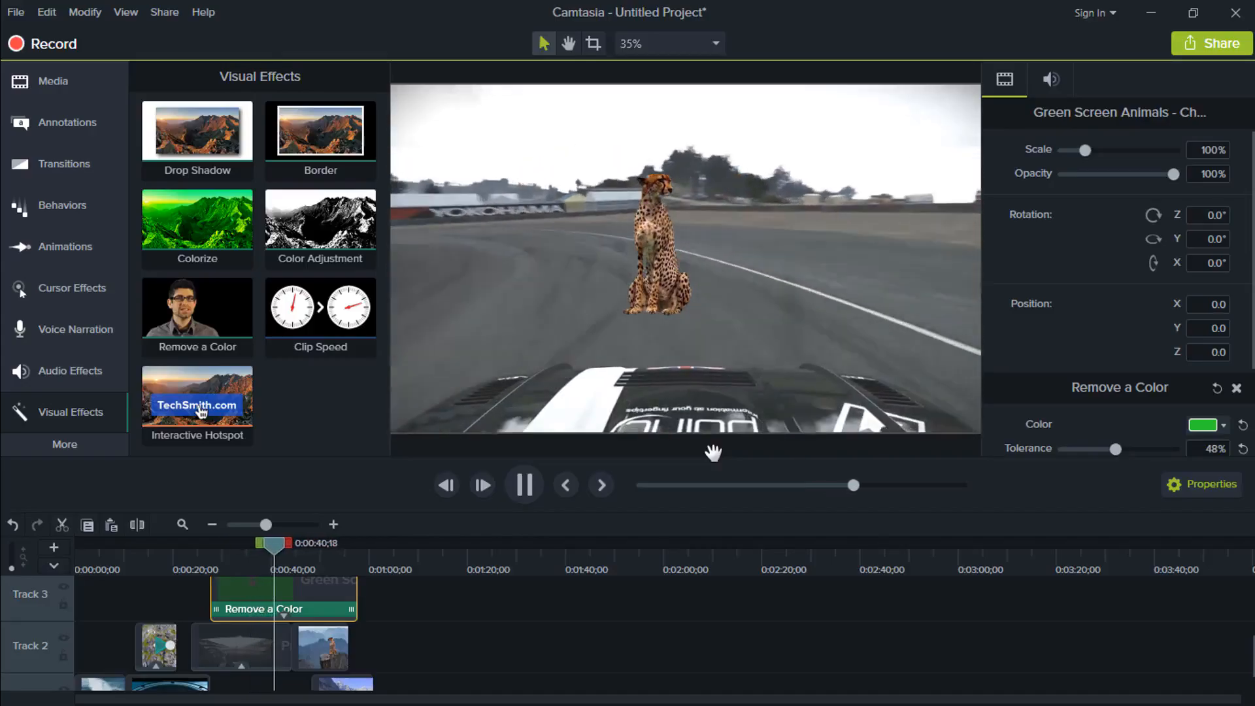
# - Move the cheetah clip near the start of Track 3 and the Project CARS clip to about 32 seconds, with the playhead at 0:00:32;22
pyautogui.press('space')
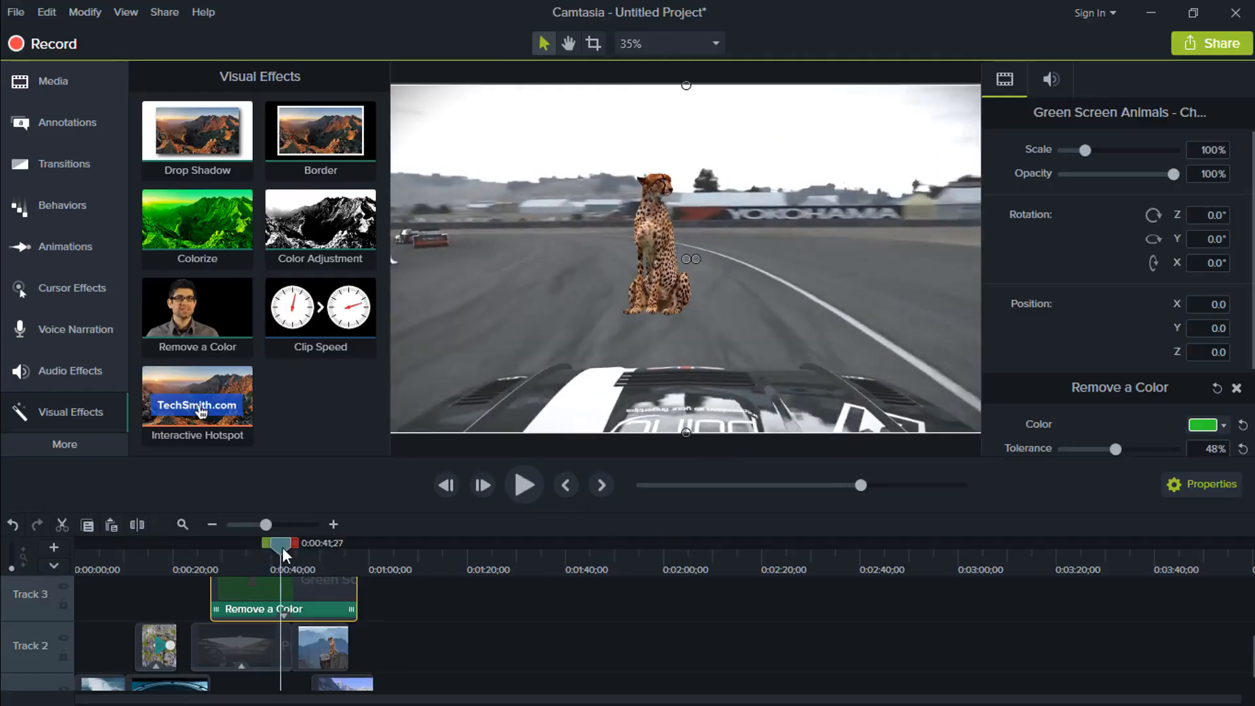
pyautogui.moveTo(282, 547); pyautogui.dragTo(314, 544)
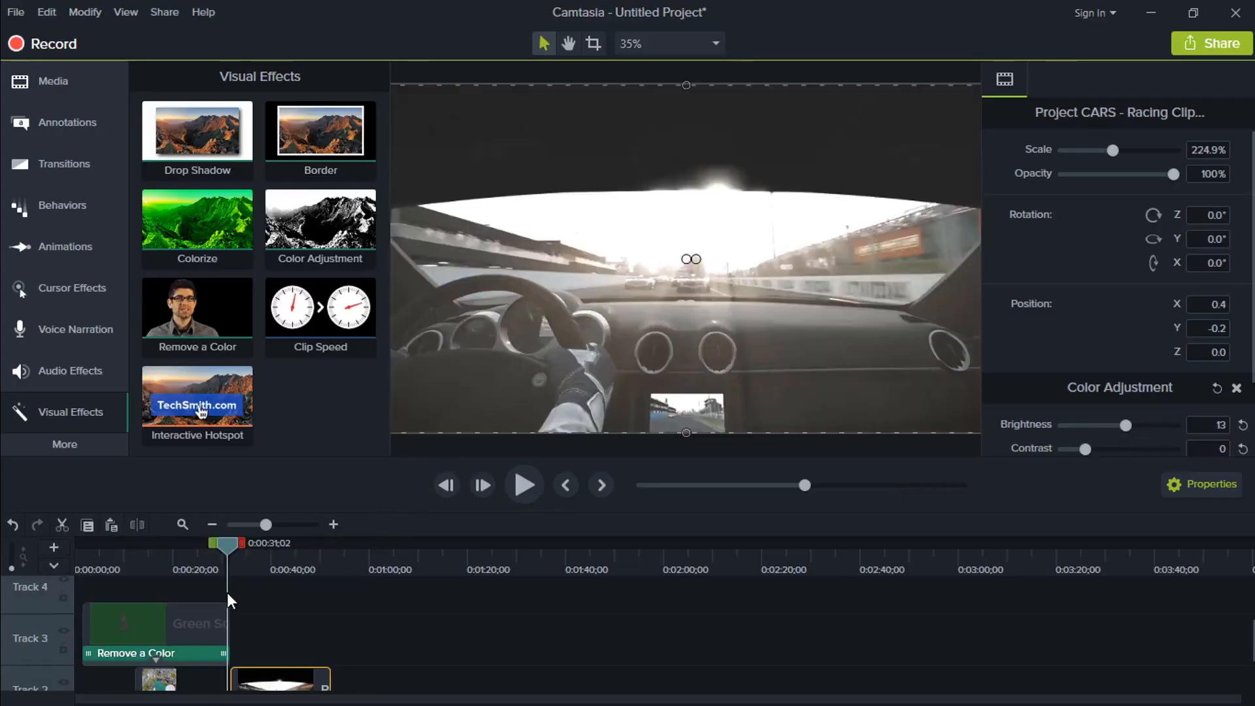
pyautogui.moveTo(228, 594); pyautogui.dragTo(235, 593)
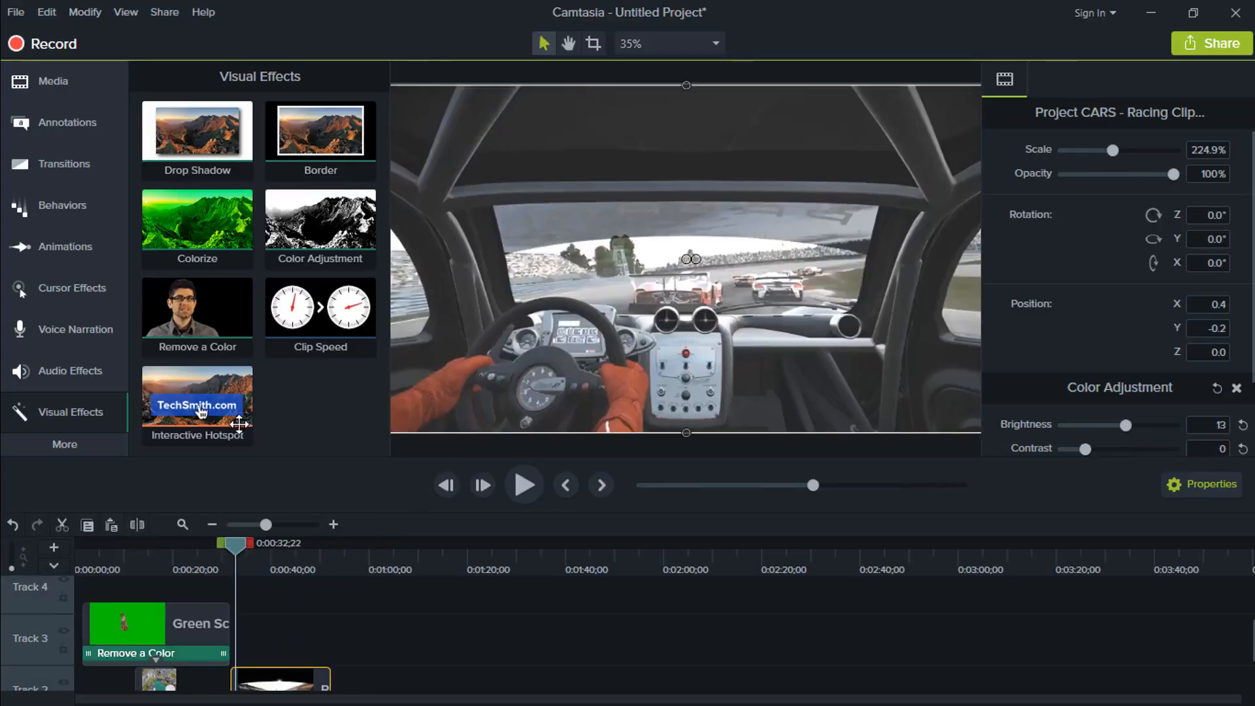
# - Apply the Clip Speed effect to the Project CARS clip on Track 2 and show the clip's effects on the timeline
pyautogui.moveTo(313, 371); pyautogui.dragTo(266, 686)
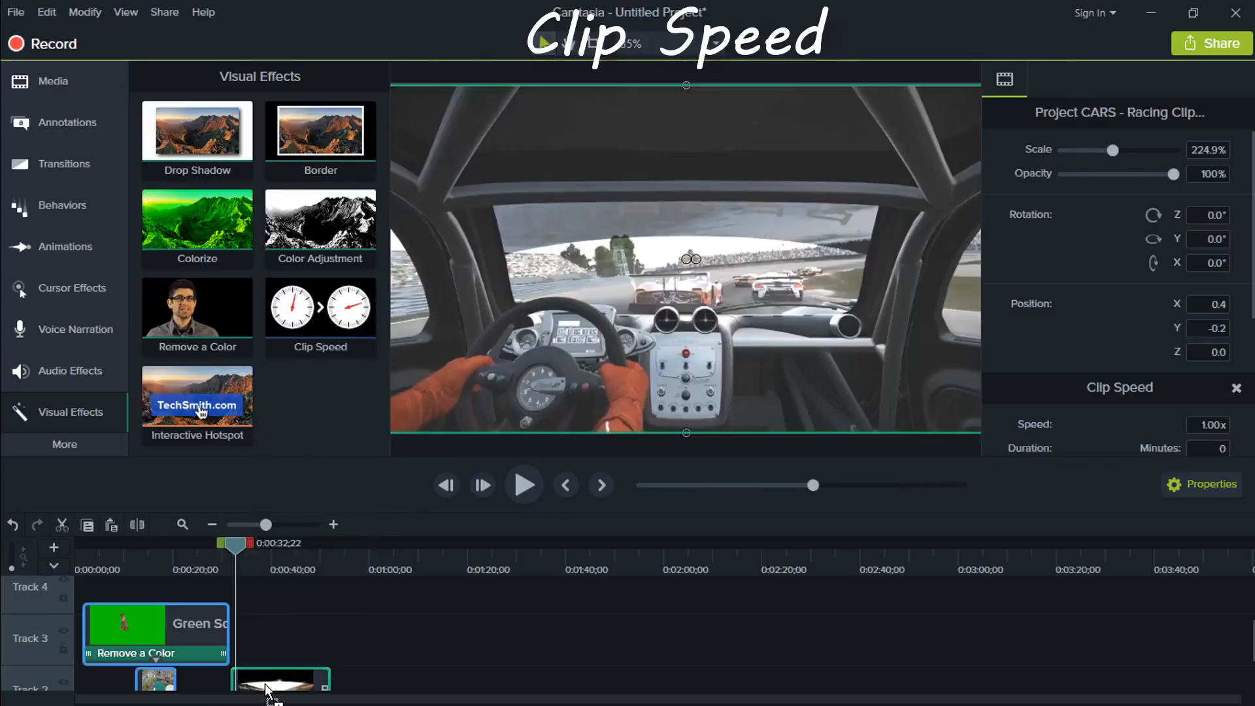
pyautogui.scroll(-2, 285, 640)
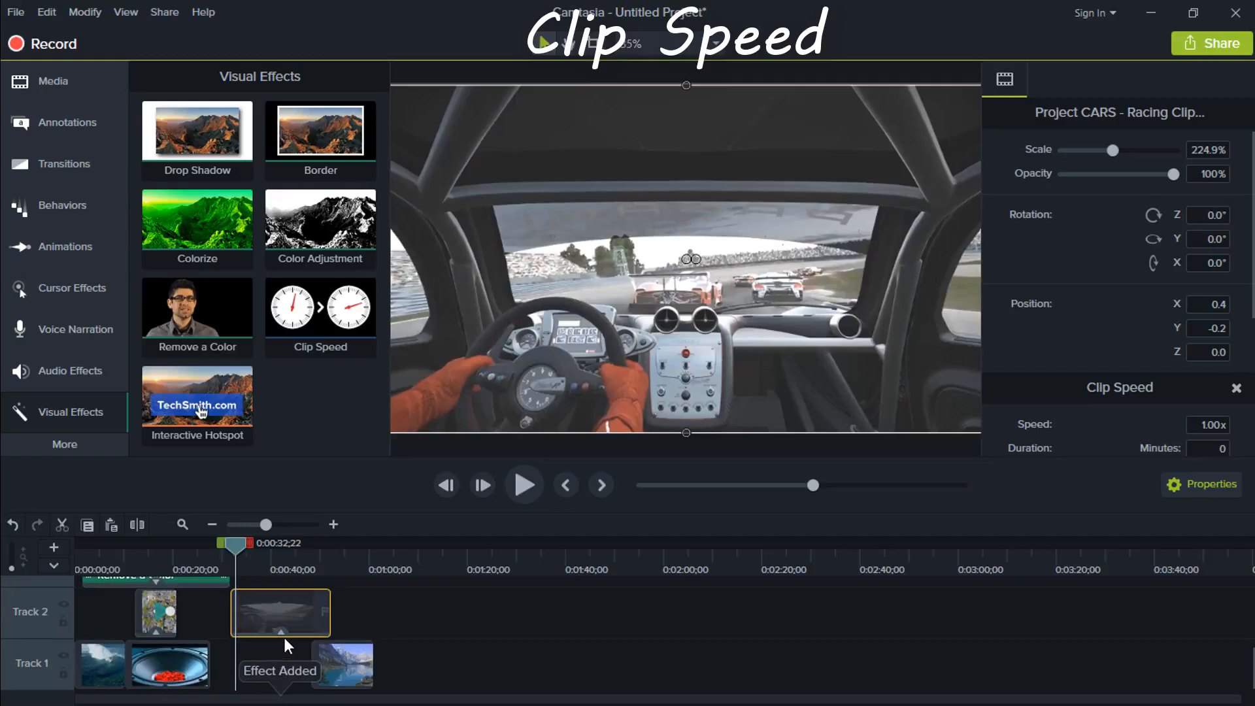
pyautogui.click(259, 629)
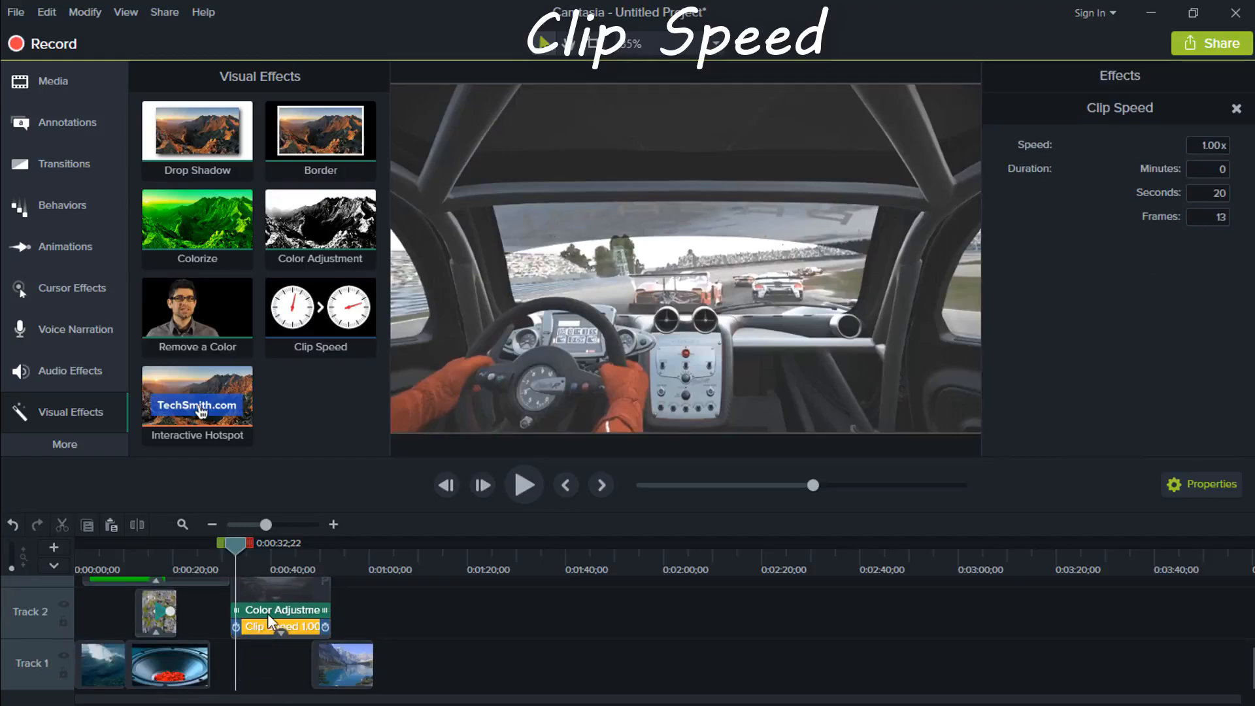
# - Delete the Color Adjustment effect from the Project CARS clip
pyautogui.click(276, 615)
pyautogui.click(268, 626)
pyautogui.click(273, 612)
pyautogui.rightClick(273, 606)
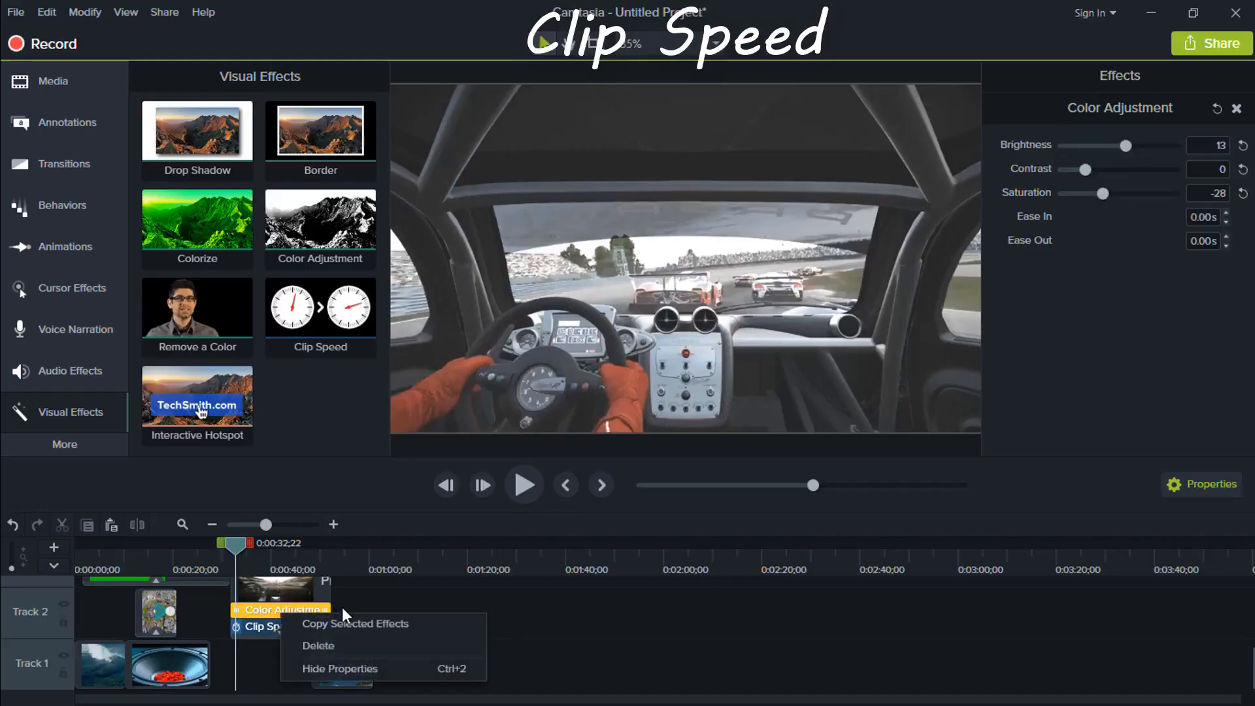
pyautogui.click(360, 654)
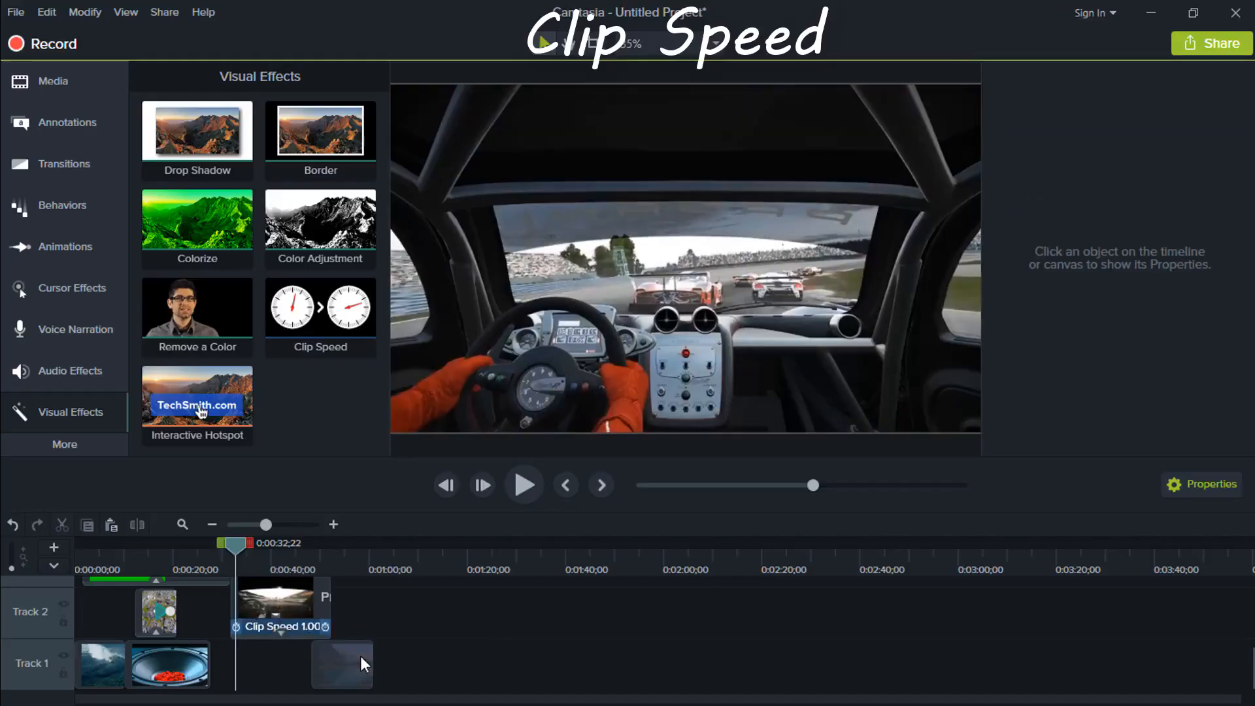
# - Set the Clip Speed effect on the Project CARS clip to 4.01x
pyautogui.click(289, 626)
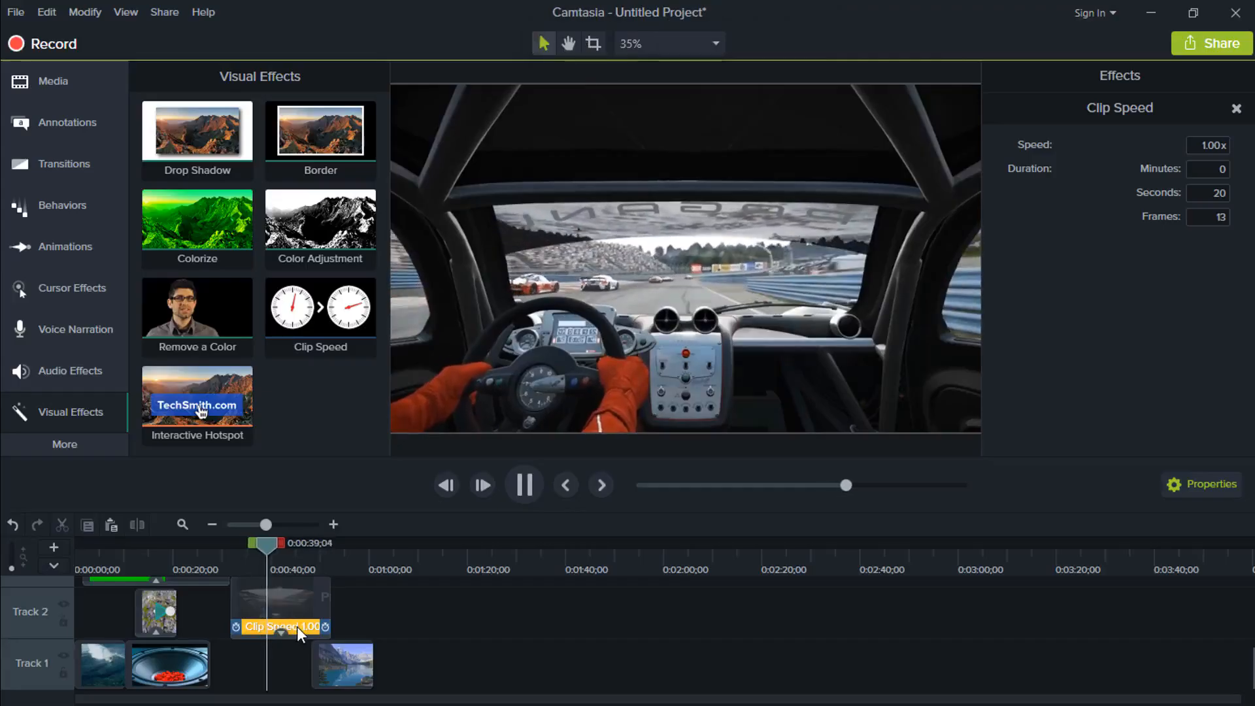
pyautogui.moveTo(276, 551); pyautogui.dragTo(265, 552)
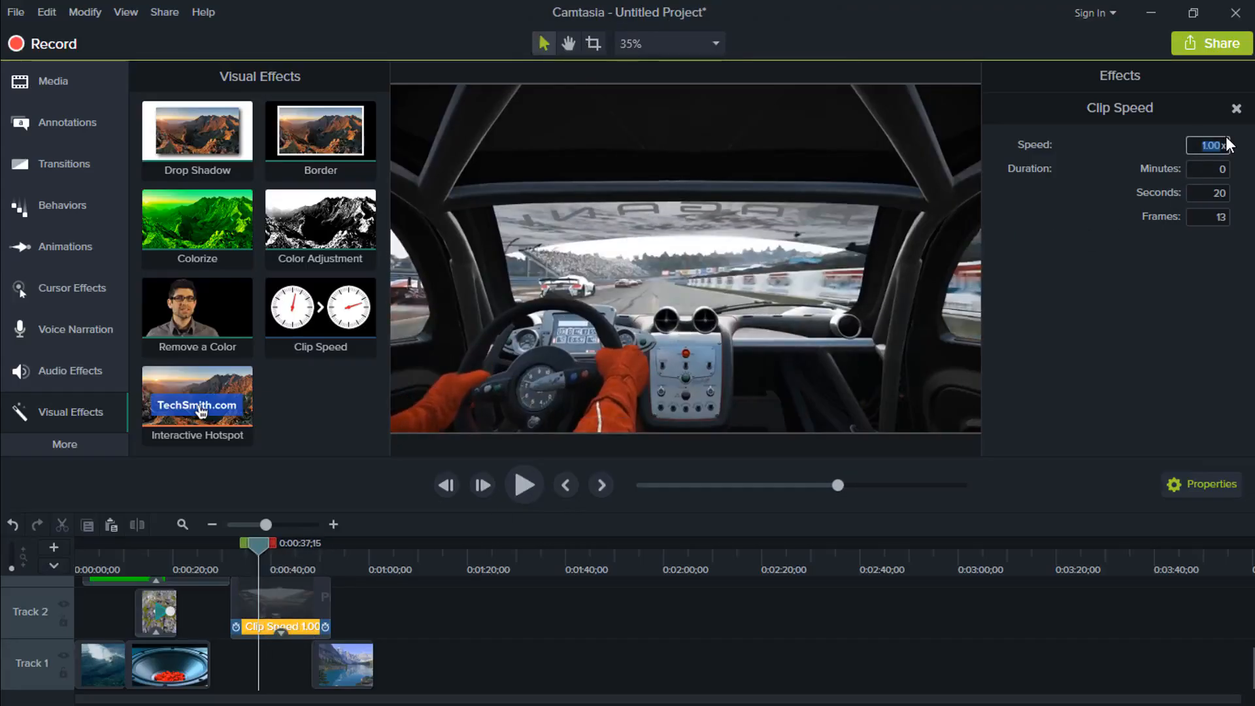
pyautogui.press('Return')
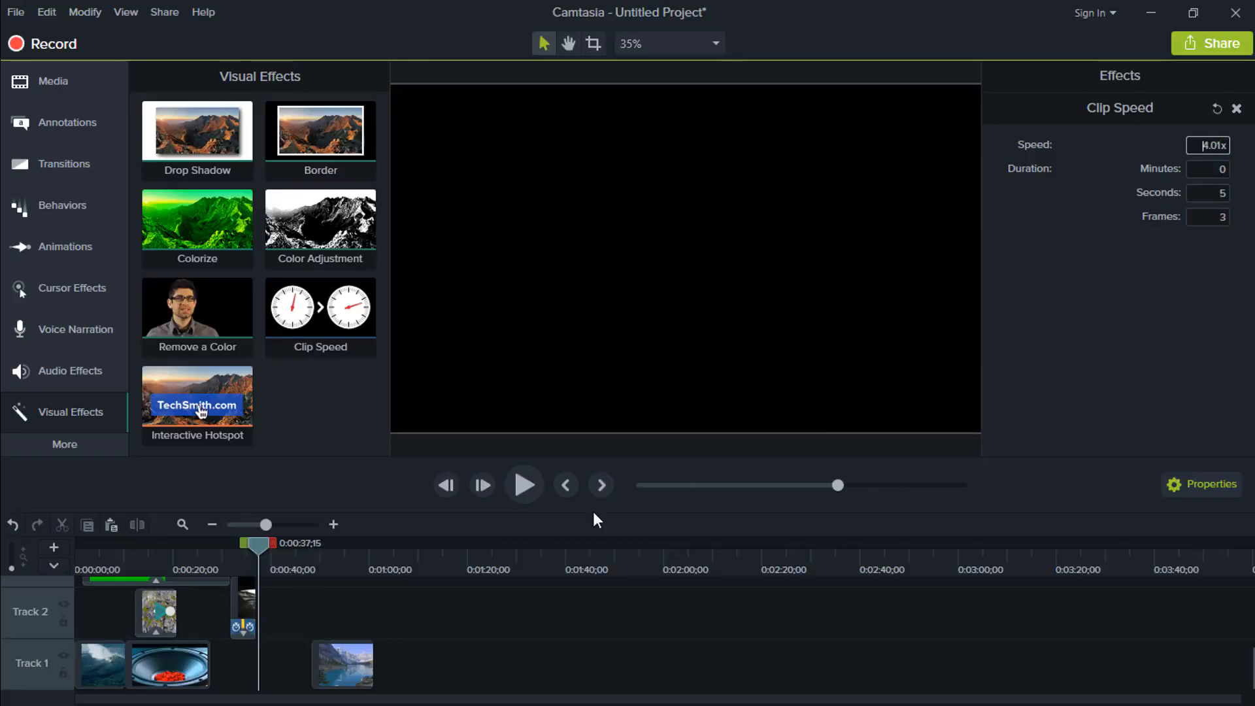
# - Return the playhead to the sped-up racing clip and move the lake clip on Track 1 to start where that clip ends
pyautogui.moveTo(260, 547); pyautogui.dragTo(230, 555)
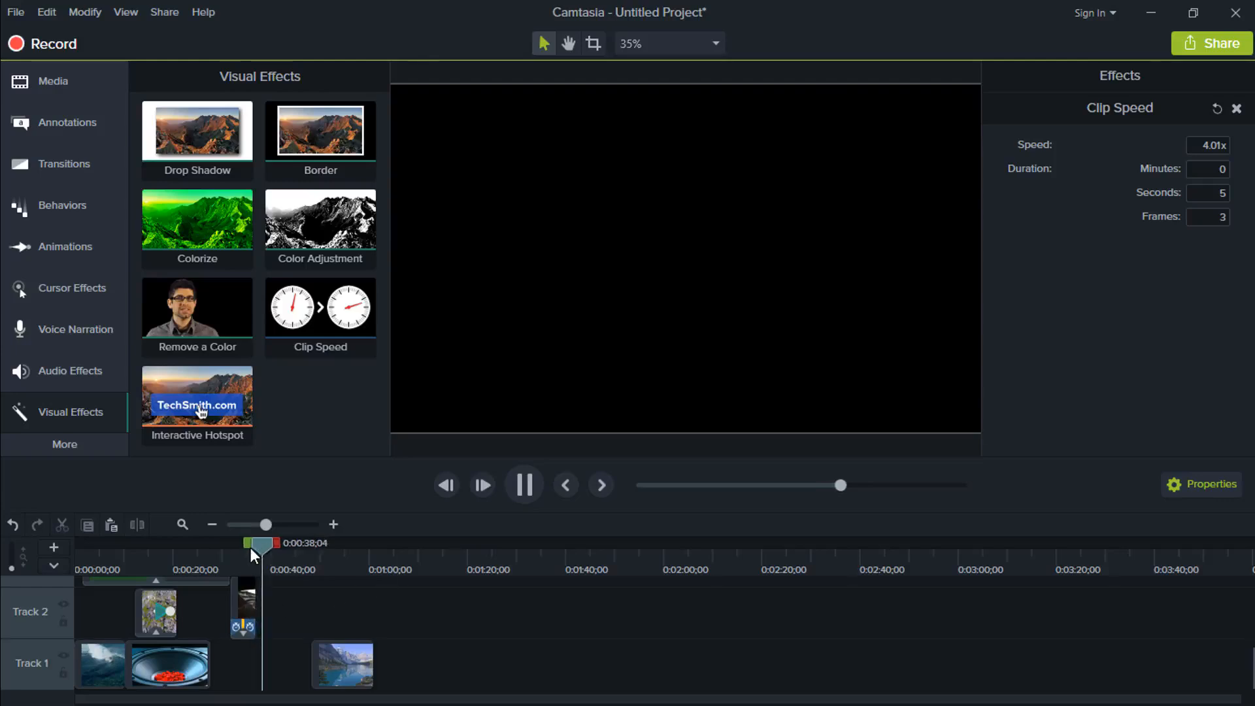
pyautogui.click(238, 548)
pyautogui.moveTo(342, 649); pyautogui.dragTo(281, 659)
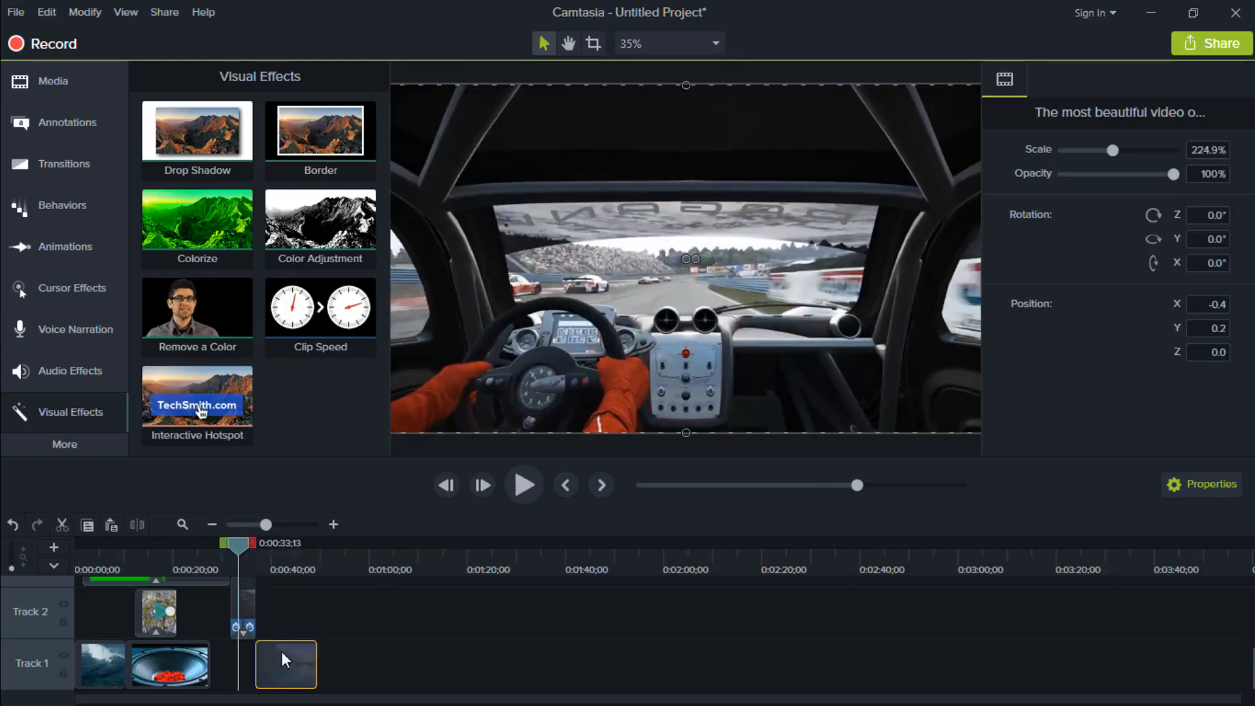
# - Play the sped-up Project CARS clip to check its pace, and put the playhead back at its beginning
pyautogui.click(519, 485)
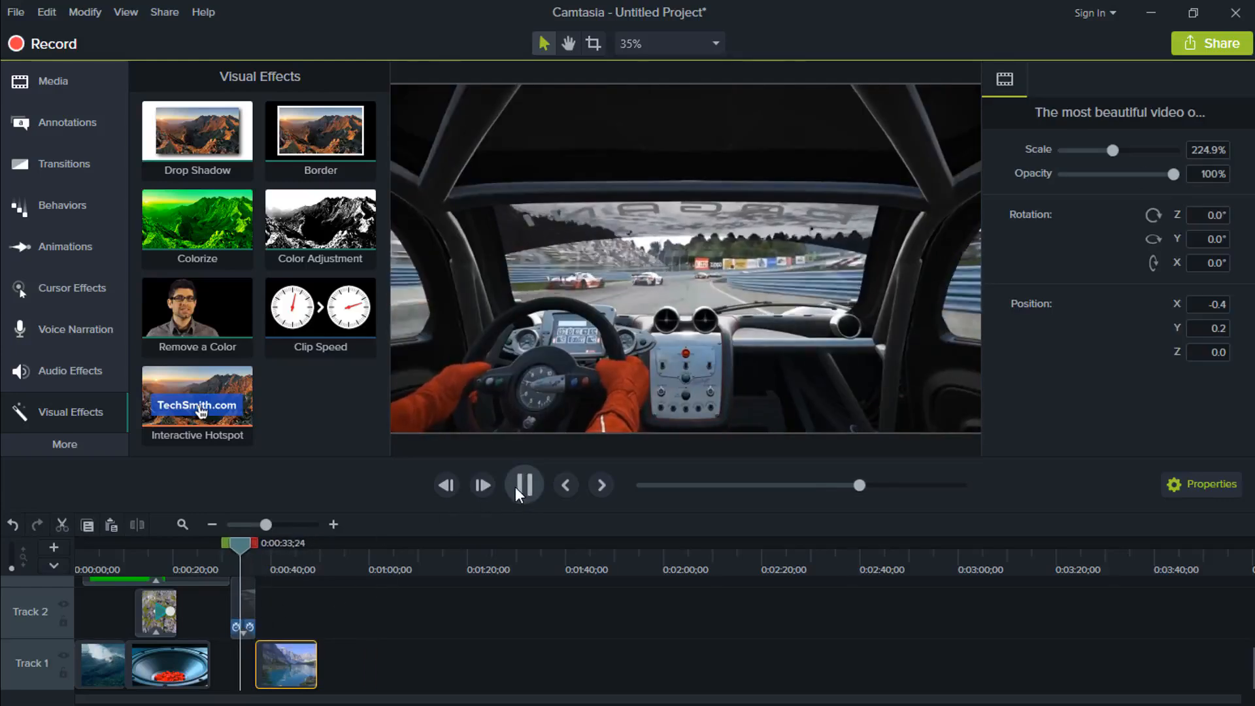
pyautogui.click(519, 485)
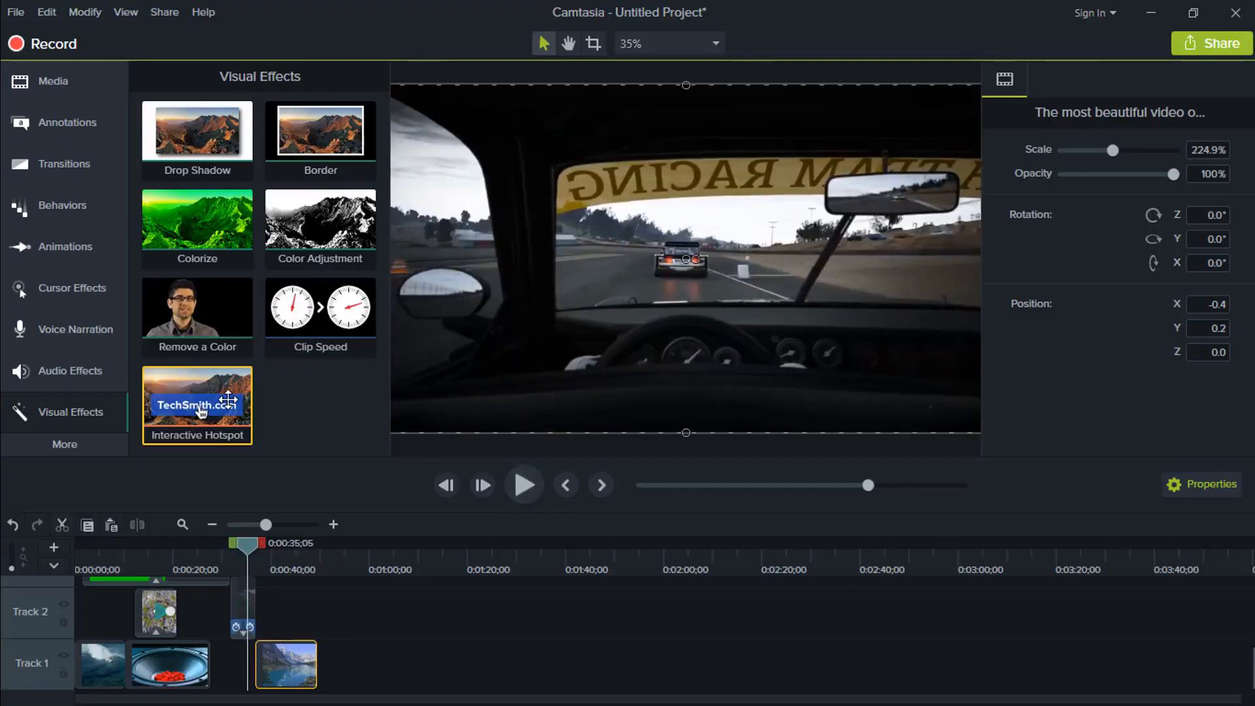
pyautogui.click(224, 561)
pyautogui.moveTo(225, 544); pyautogui.dragTo(233, 541)
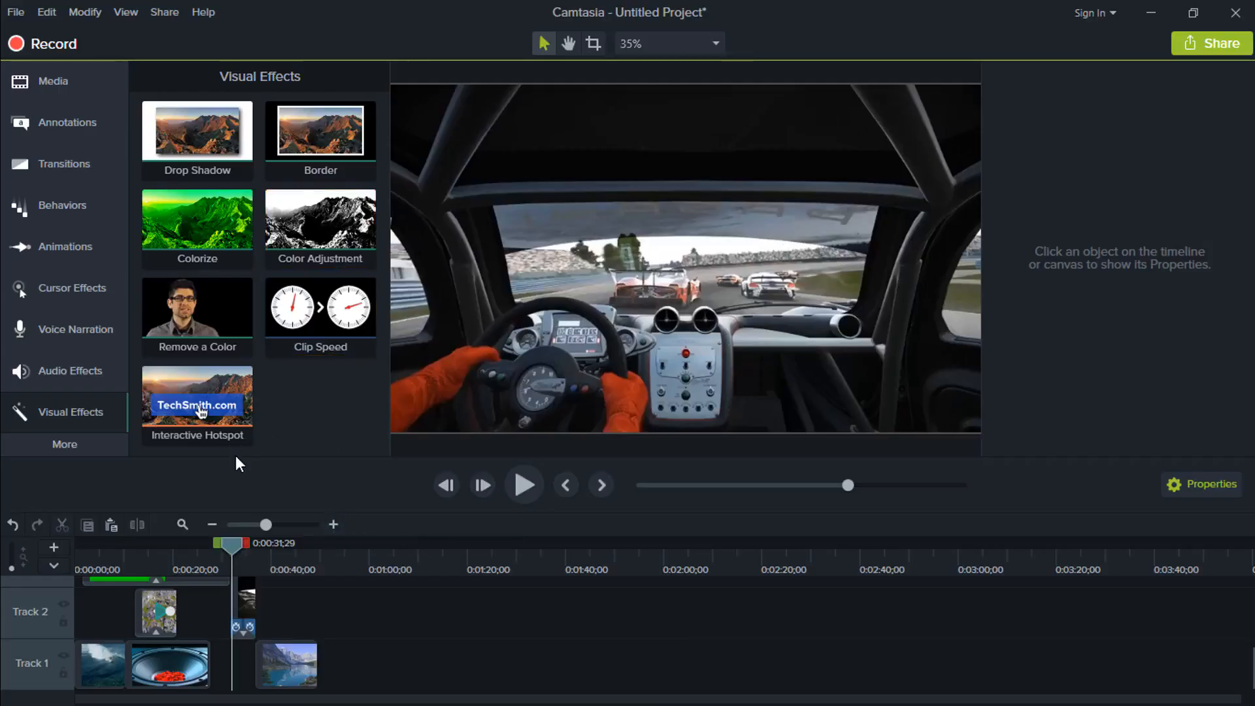
# - Play the timeline from about 0:00:02;28 to preview the cheetah over the surfing clip
pyautogui.moveTo(231, 543); pyautogui.dragTo(88, 583)
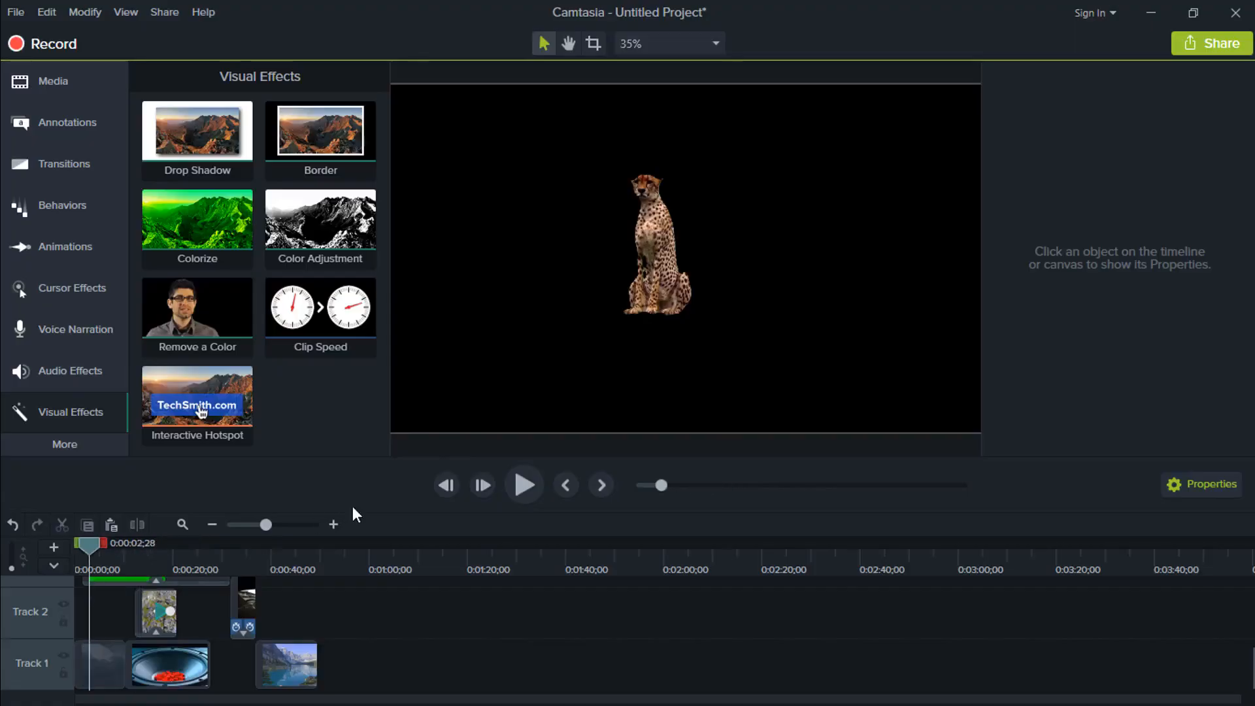
pyautogui.click(529, 482)
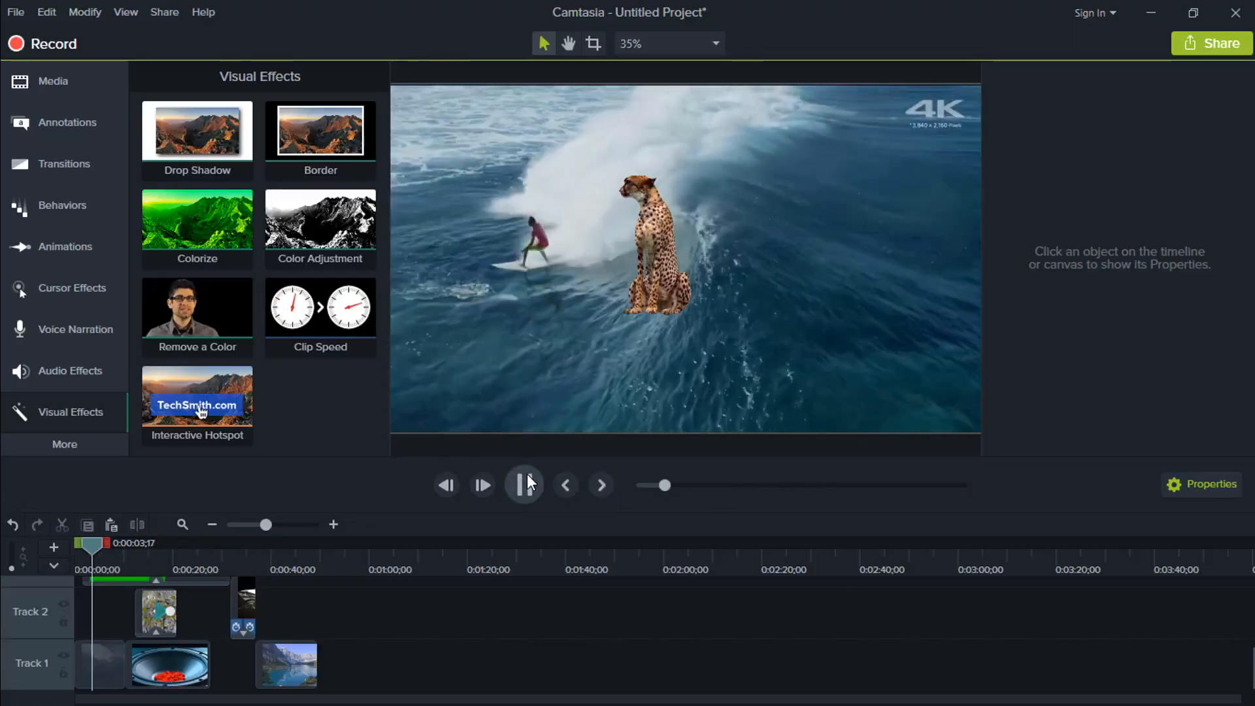